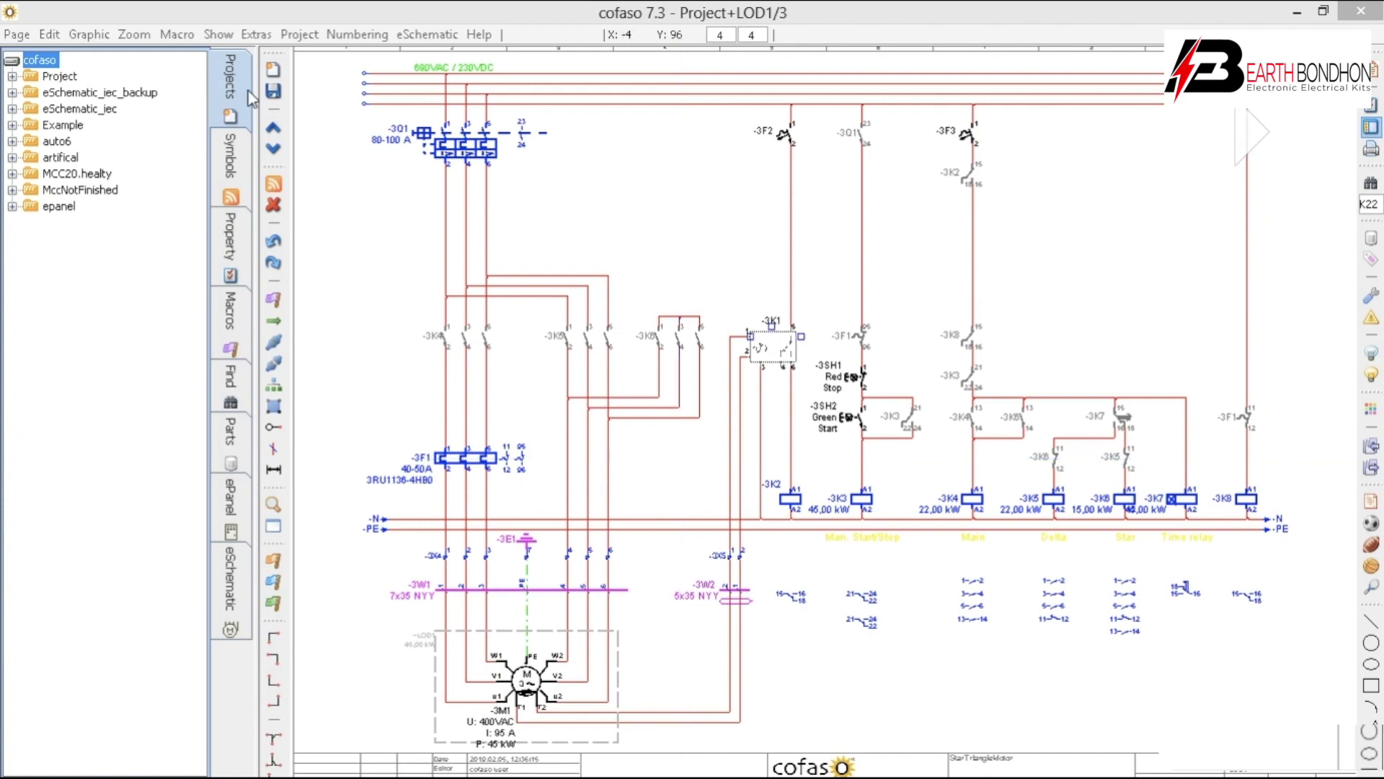
Start a new project named TrialProject with a 1 level structure and 0 ladders.
{"action": "left_click", "coordinate": [273, 69]}
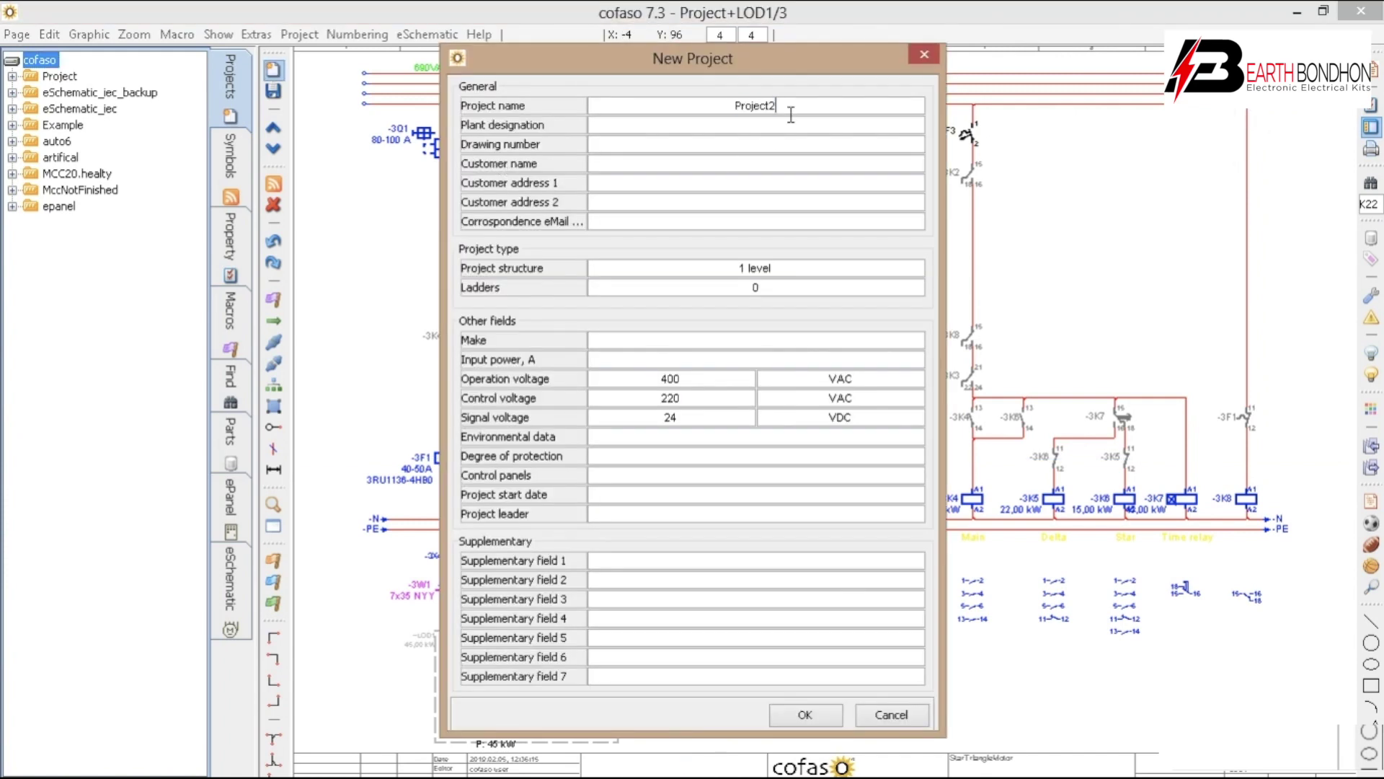
{"action": "left_click", "coordinate": [790, 111]}
{"action": "type", "text": "TrialProject"}
{"action": "double_click", "coordinate": [756, 270]}
{"action": "double_click", "coordinate": [757, 269]}
{"action": "left_click", "coordinate": [756, 269]}
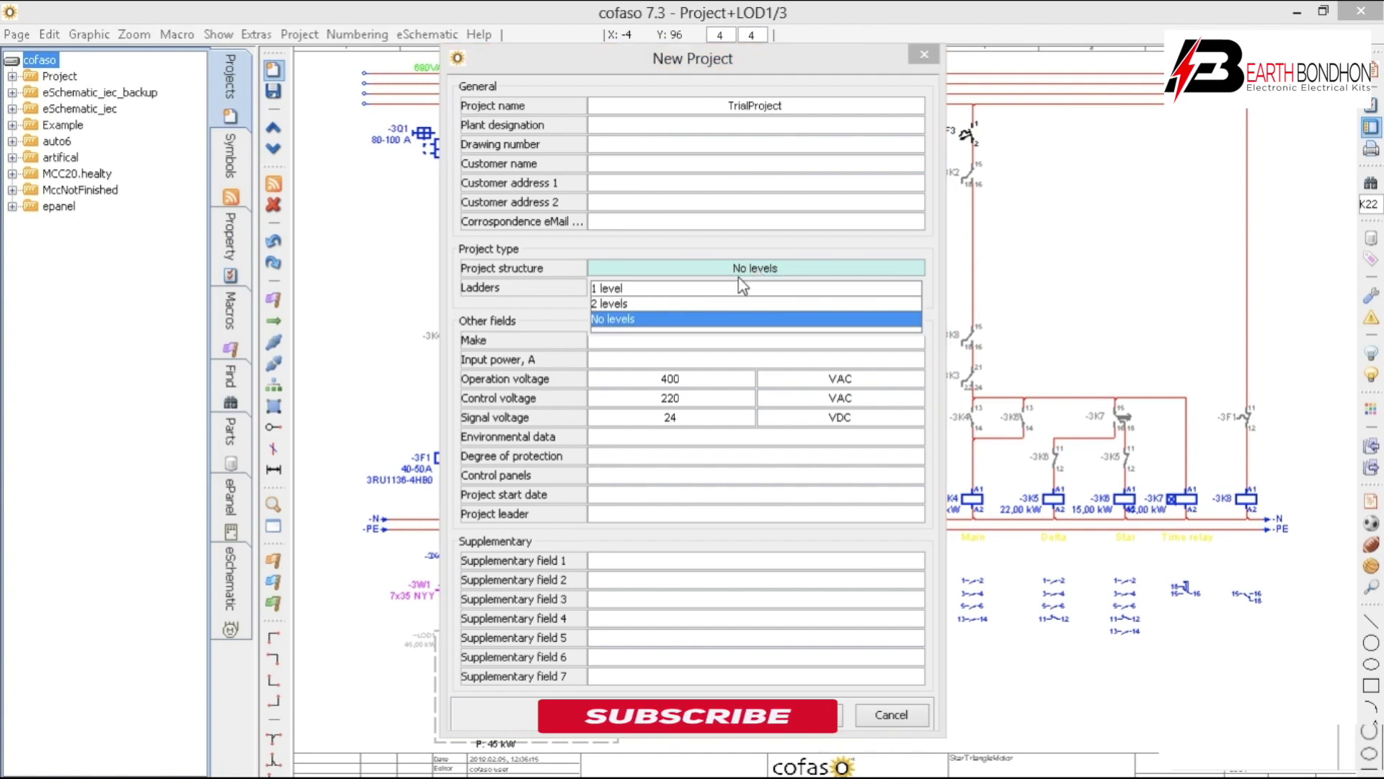
{"action": "left_click", "coordinate": [681, 289]}
{"action": "left_click", "coordinate": [709, 287]}
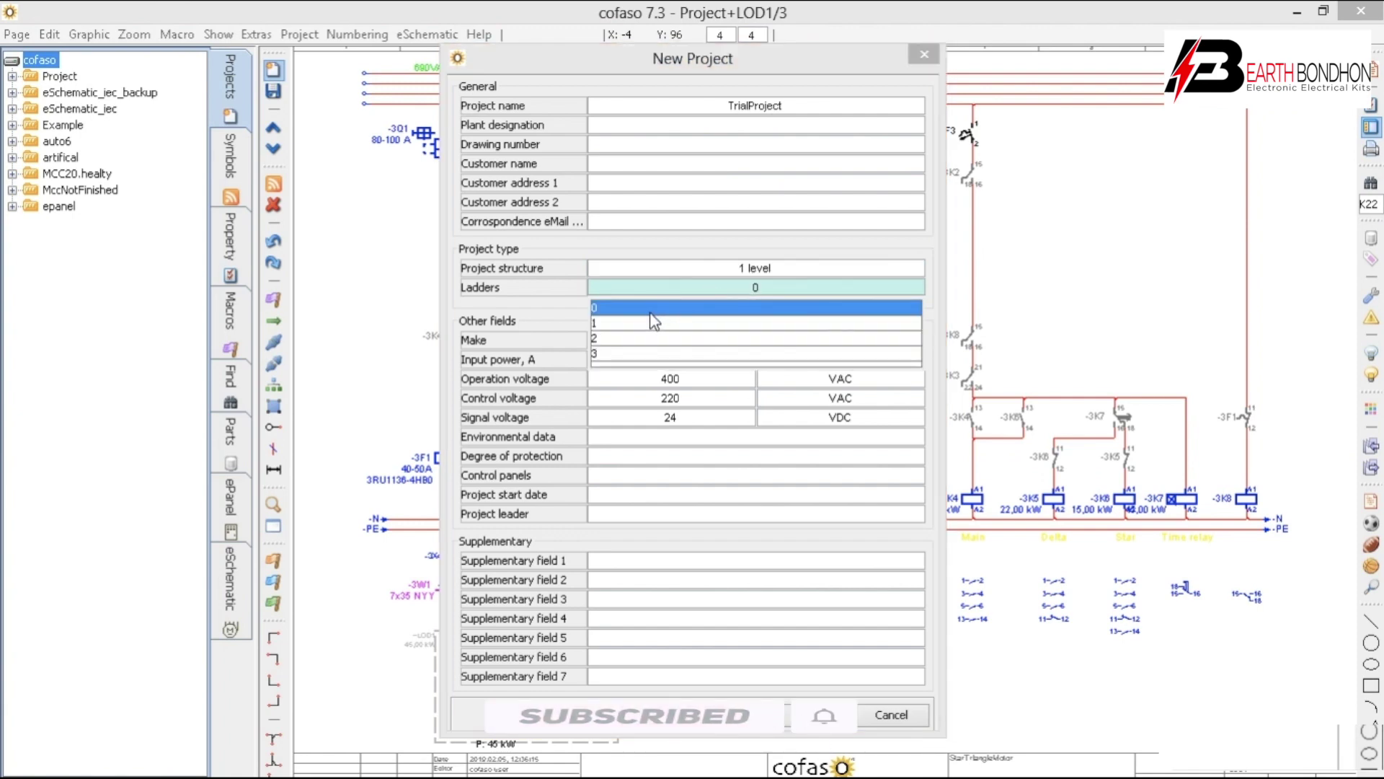
{"action": "left_click", "coordinate": [668, 309]}
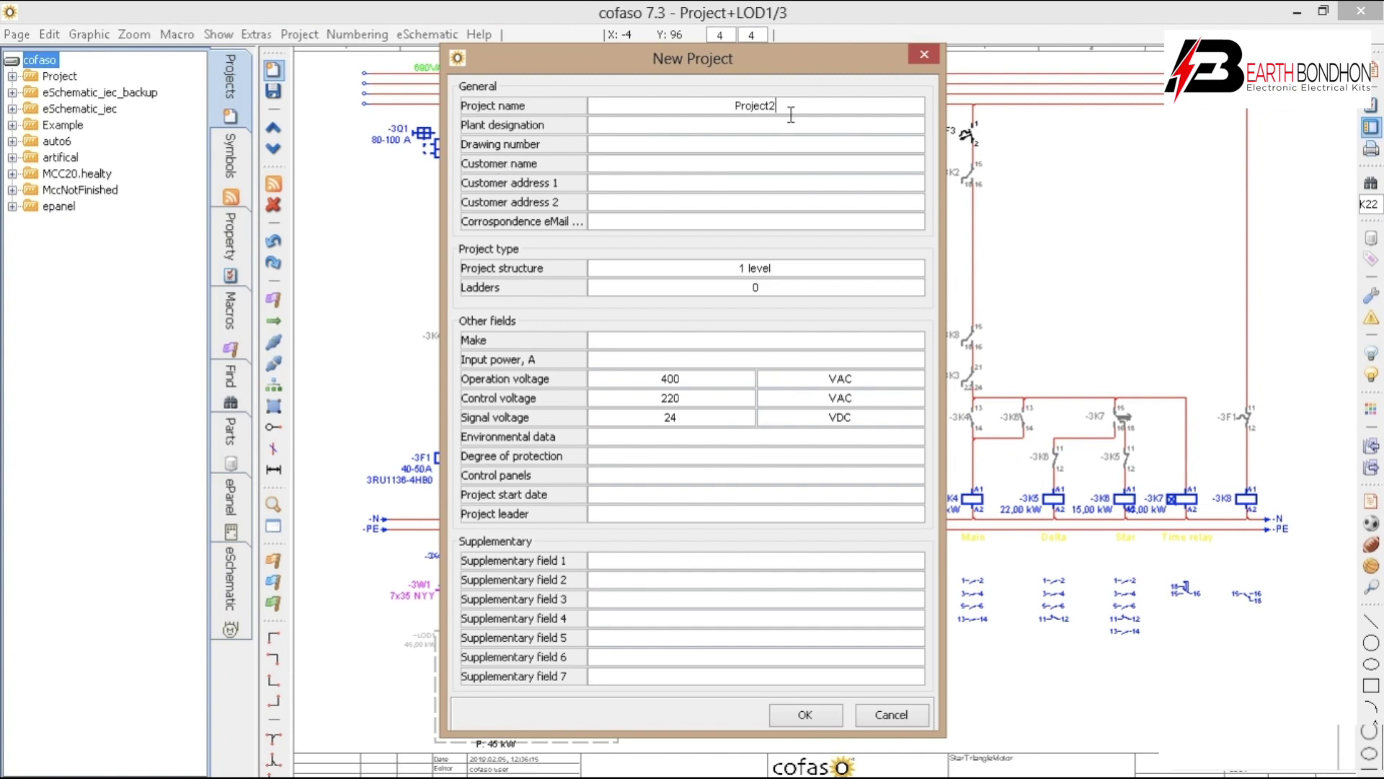
Enter TrialProject as the project name and choose 1 level as the project structure.
{"action": "double_click", "coordinate": [791, 115]}
{"action": "type", "text": "TrialProject"}
{"action": "left_click", "coordinate": [754, 267]}
{"action": "left_click", "coordinate": [755, 267]}
{"action": "left_click", "coordinate": [756, 272]}
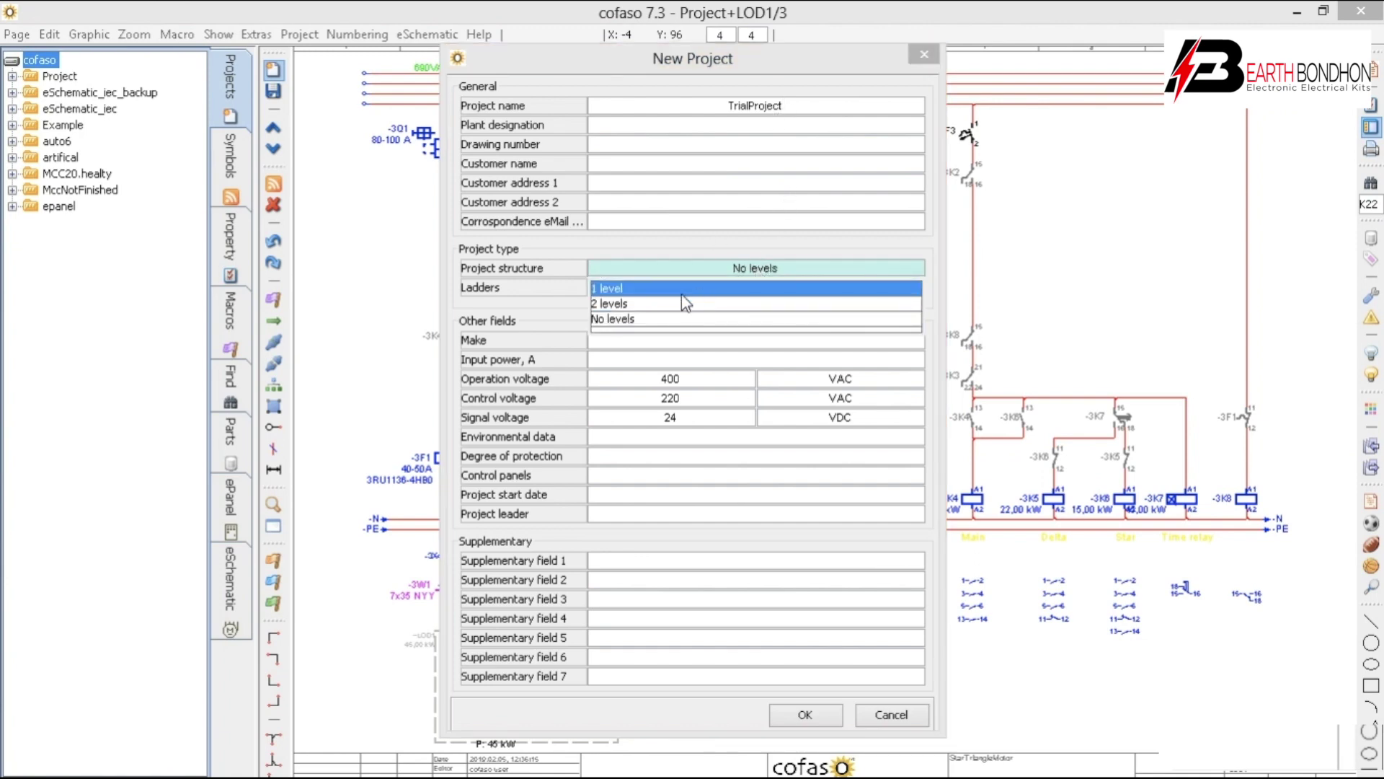
{"action": "left_click", "coordinate": [679, 291]}
Set the operation voltage to 400 VAC and the control voltage to 220 VAC, and create the project.
{"action": "left_click", "coordinate": [664, 383]}
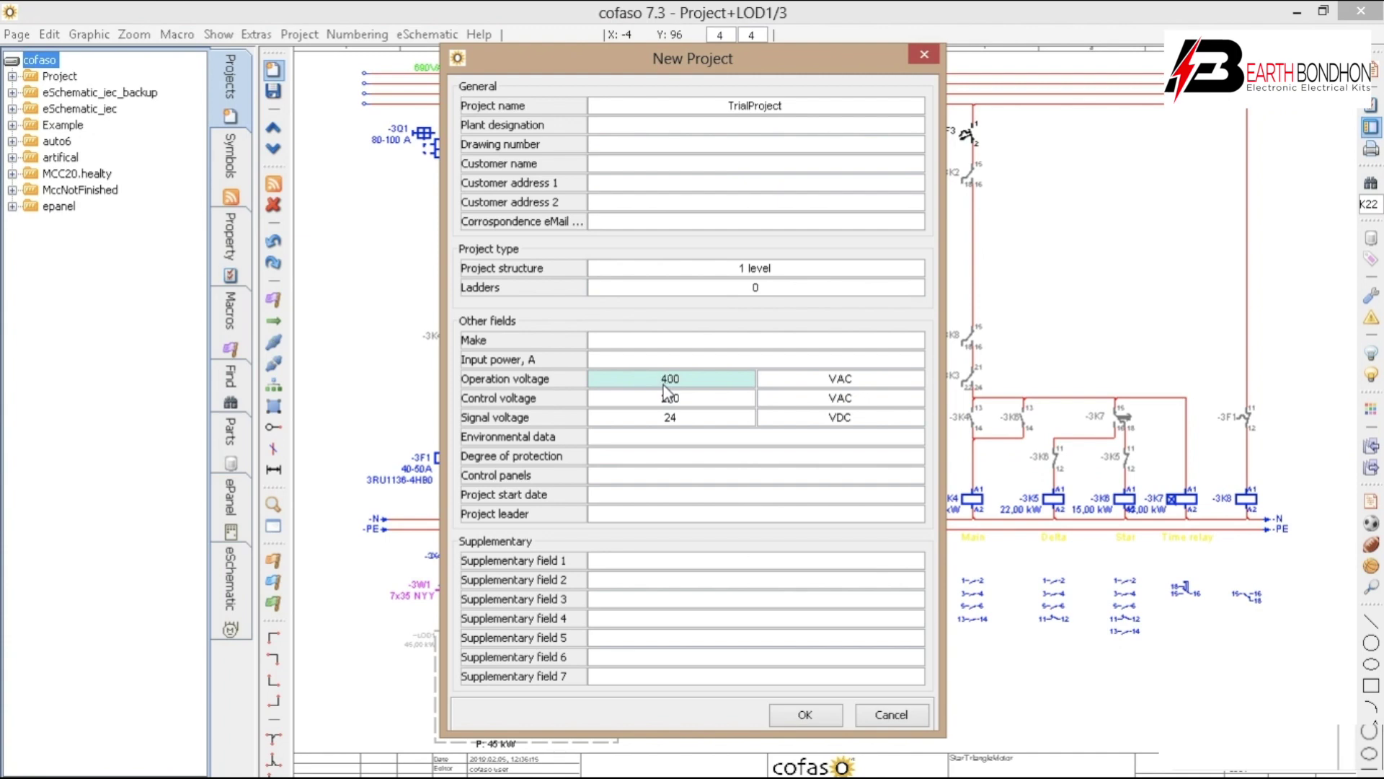
{"action": "scroll", "coordinate": [664, 382], "scroll_direction": "down", "scroll_amount": 1}
{"action": "left_click", "coordinate": [667, 398]}
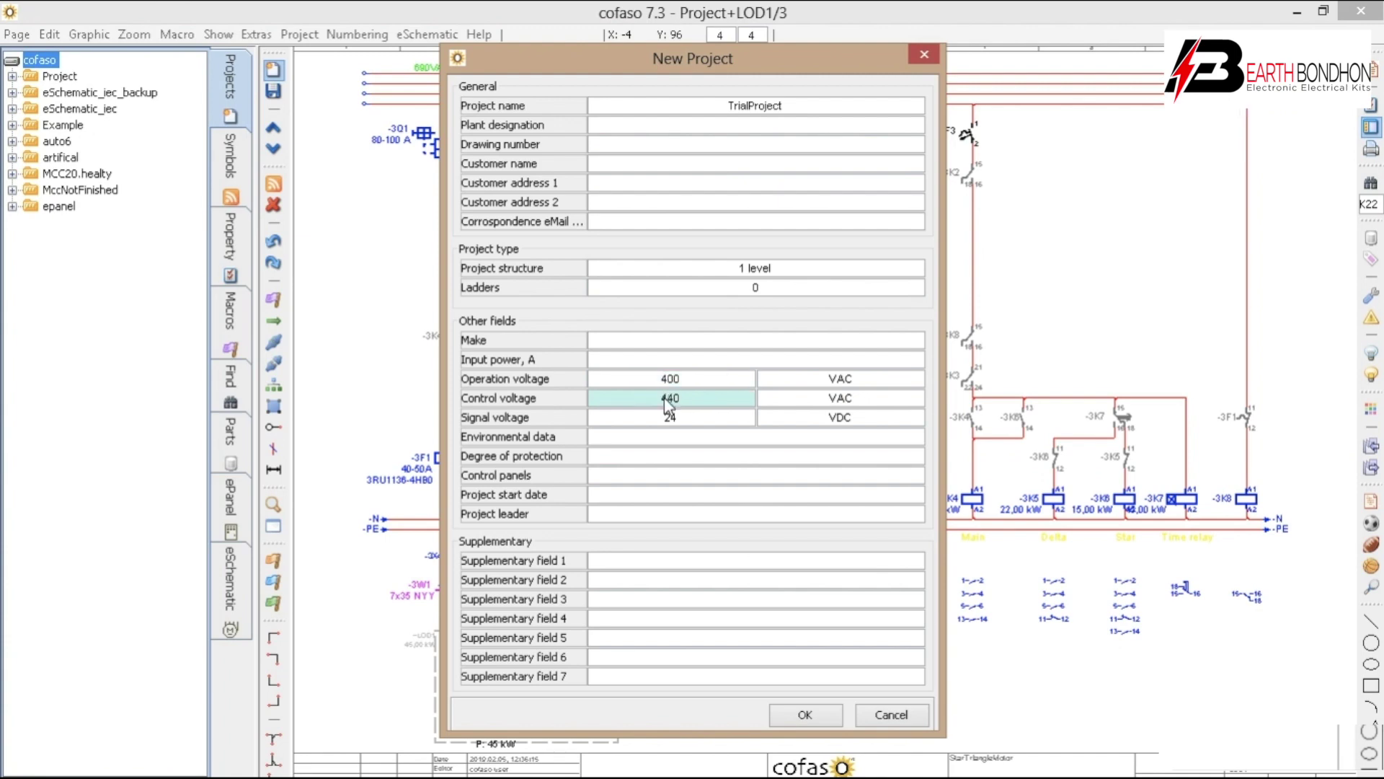
{"action": "left_click", "coordinate": [664, 396]}
{"action": "left_click", "coordinate": [671, 494]}
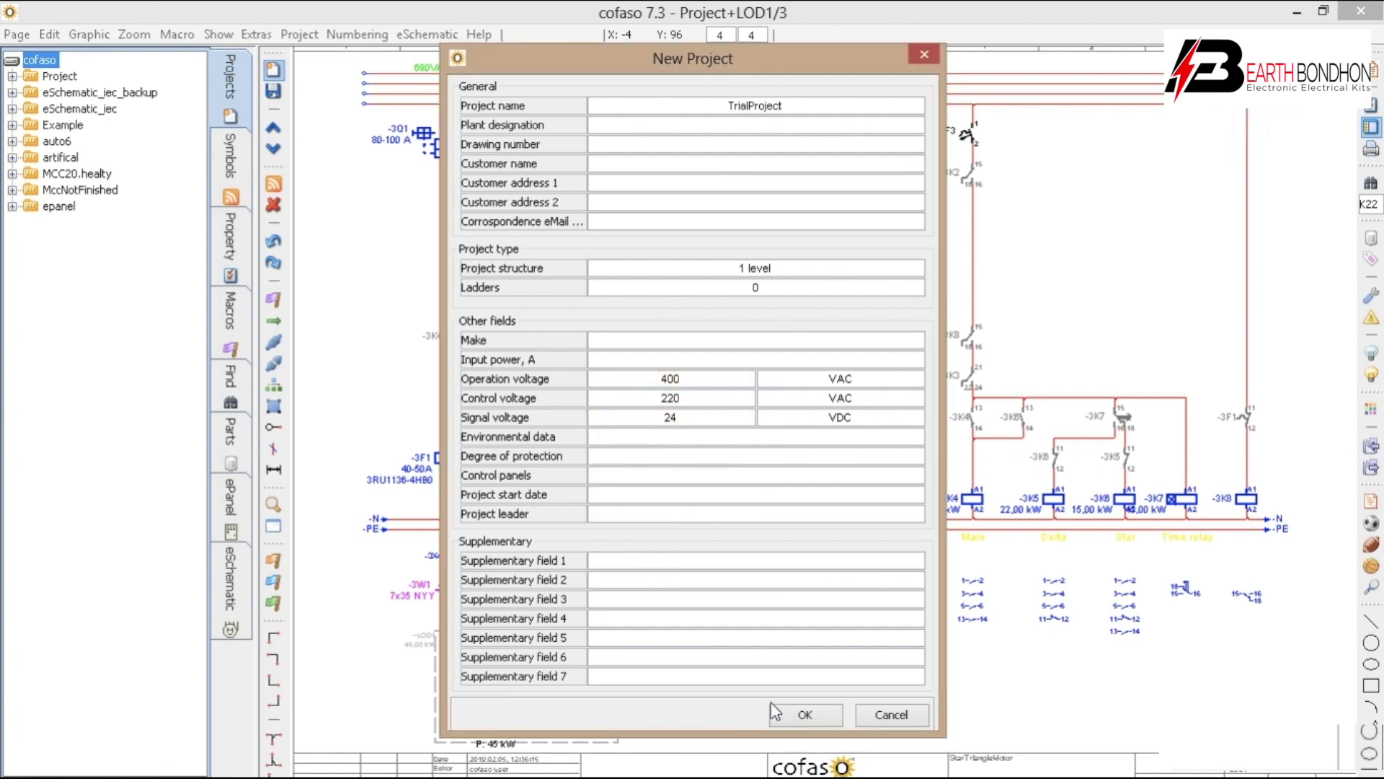
{"action": "left_click", "coordinate": [786, 714]}
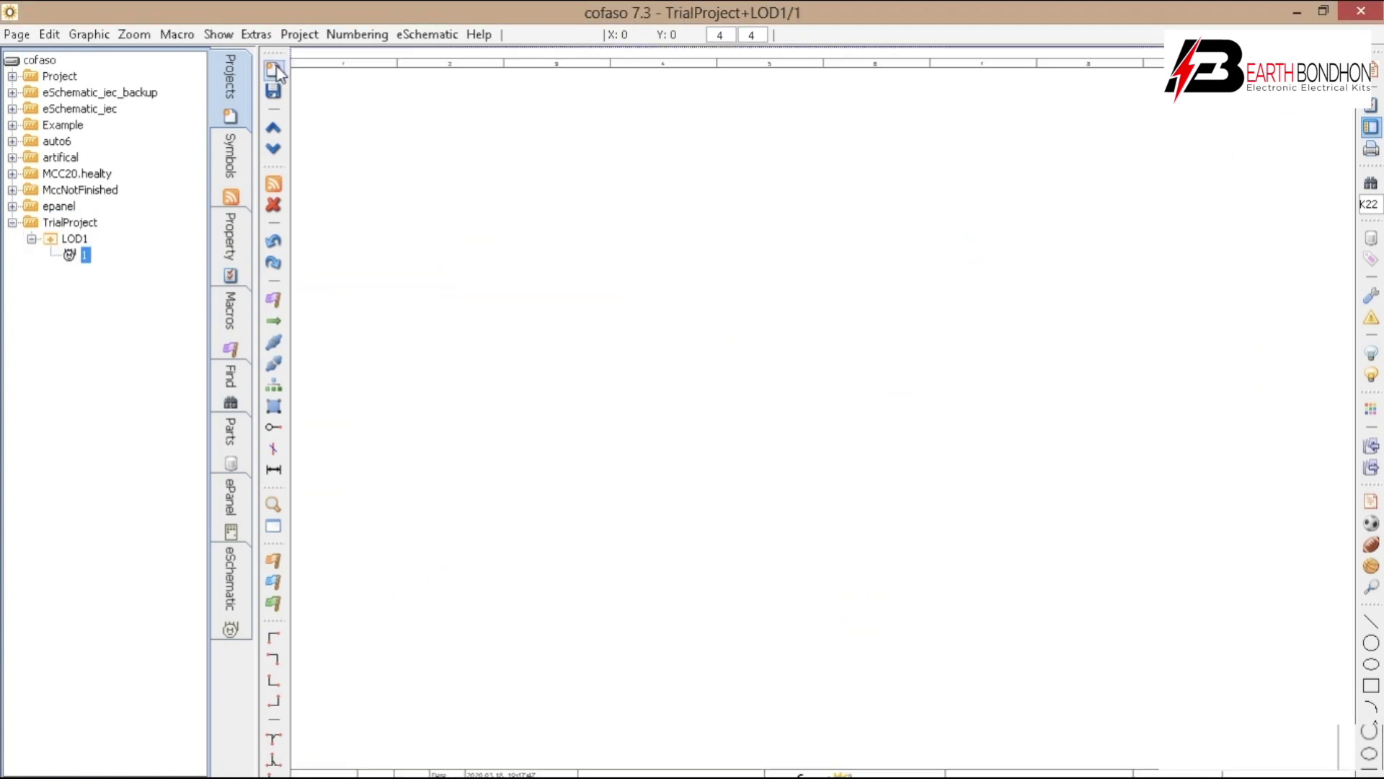
Find the M05 three-phase single speed induction motor in the iec symbol library.
{"action": "left_click", "coordinate": [230, 155]}
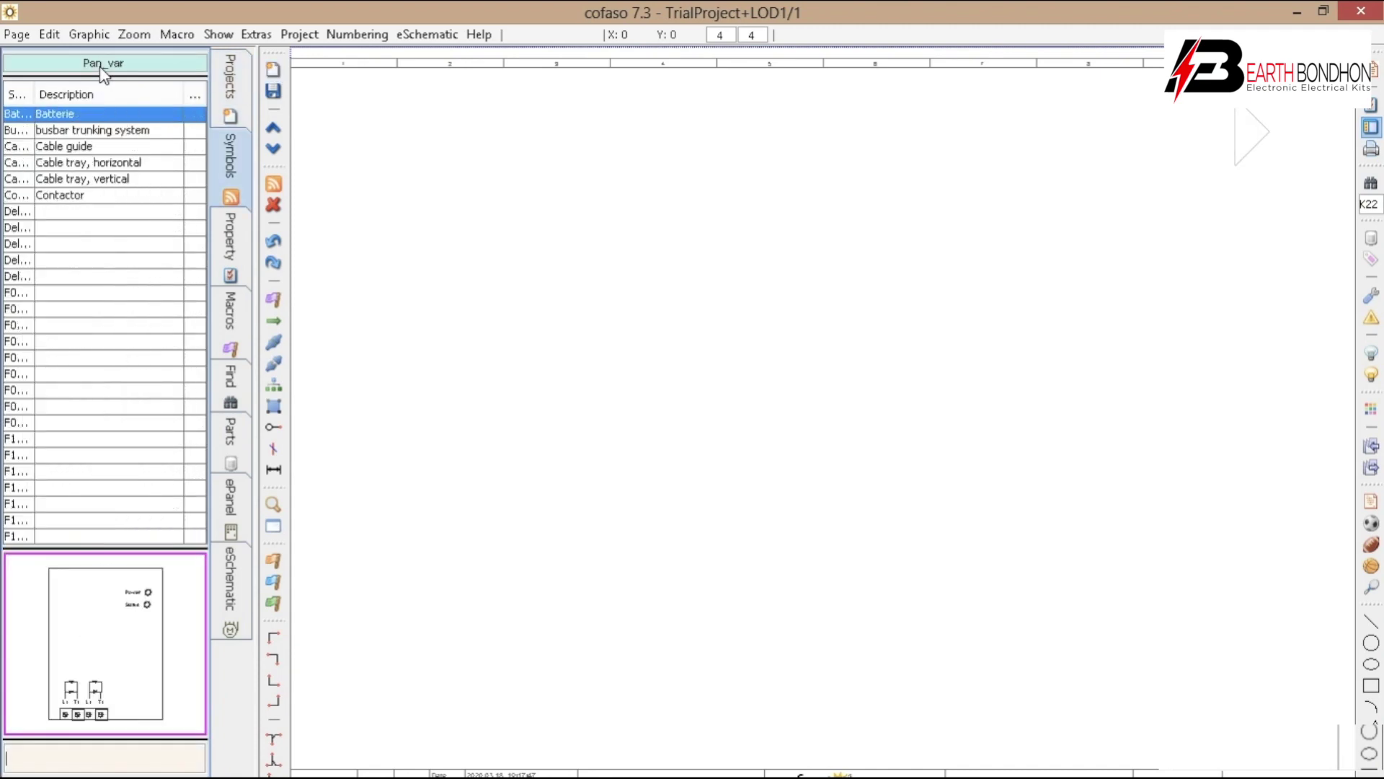
{"action": "left_click", "coordinate": [93, 758]}
{"action": "type", "text": "motor"}
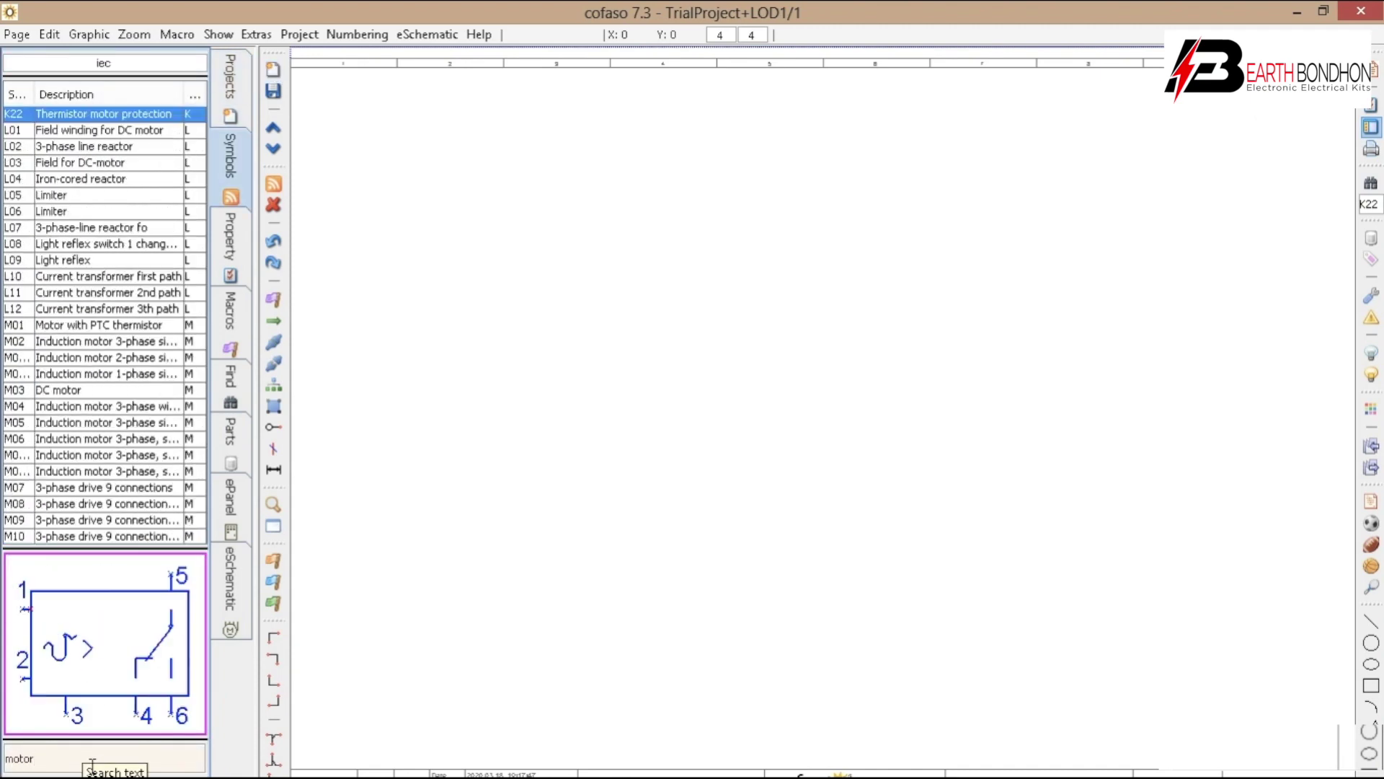
{"action": "double_click", "coordinate": [94, 753]}
{"action": "type", "text": "m06"}
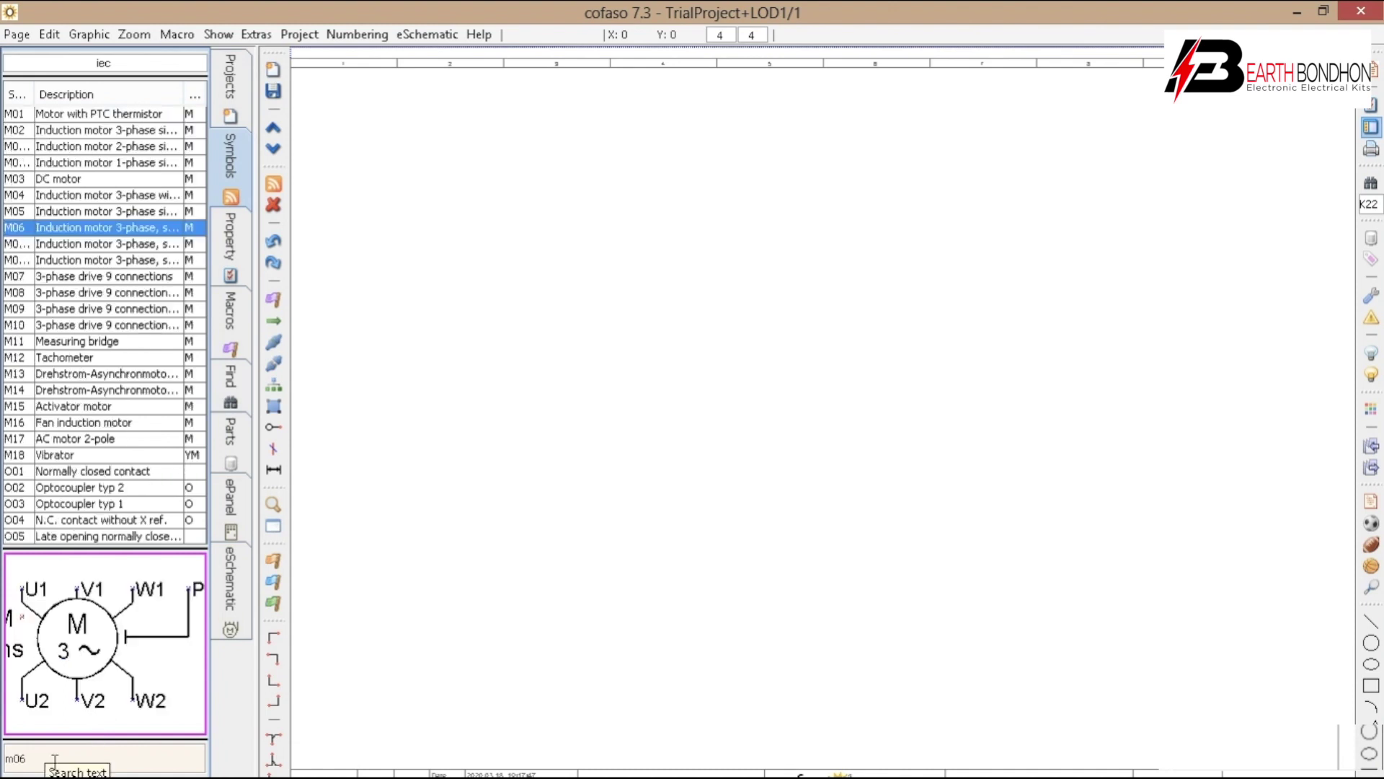
{"action": "key", "text": "BackSpace"}
{"action": "type", "text": "5"}
{"action": "double_click", "coordinate": [54, 758]}
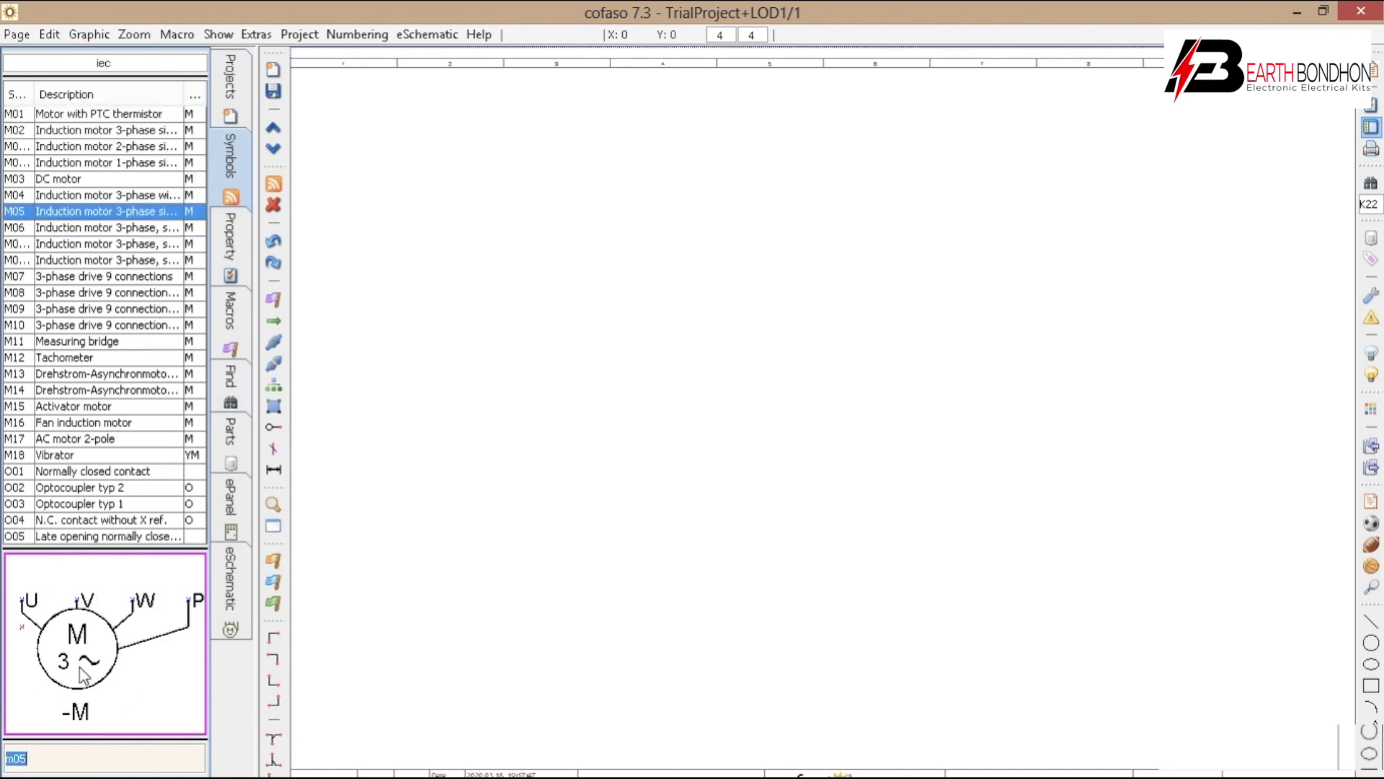
Cycle through the motor symbol's variants and place the one with U, V, W and PE connections in the lower-left part of the page.
{"action": "scroll", "coordinate": [92, 653], "scroll_direction": "down", "scroll_amount": 3}
{"action": "scroll", "coordinate": [450, 463], "scroll_direction": "down", "scroll_amount": 1}
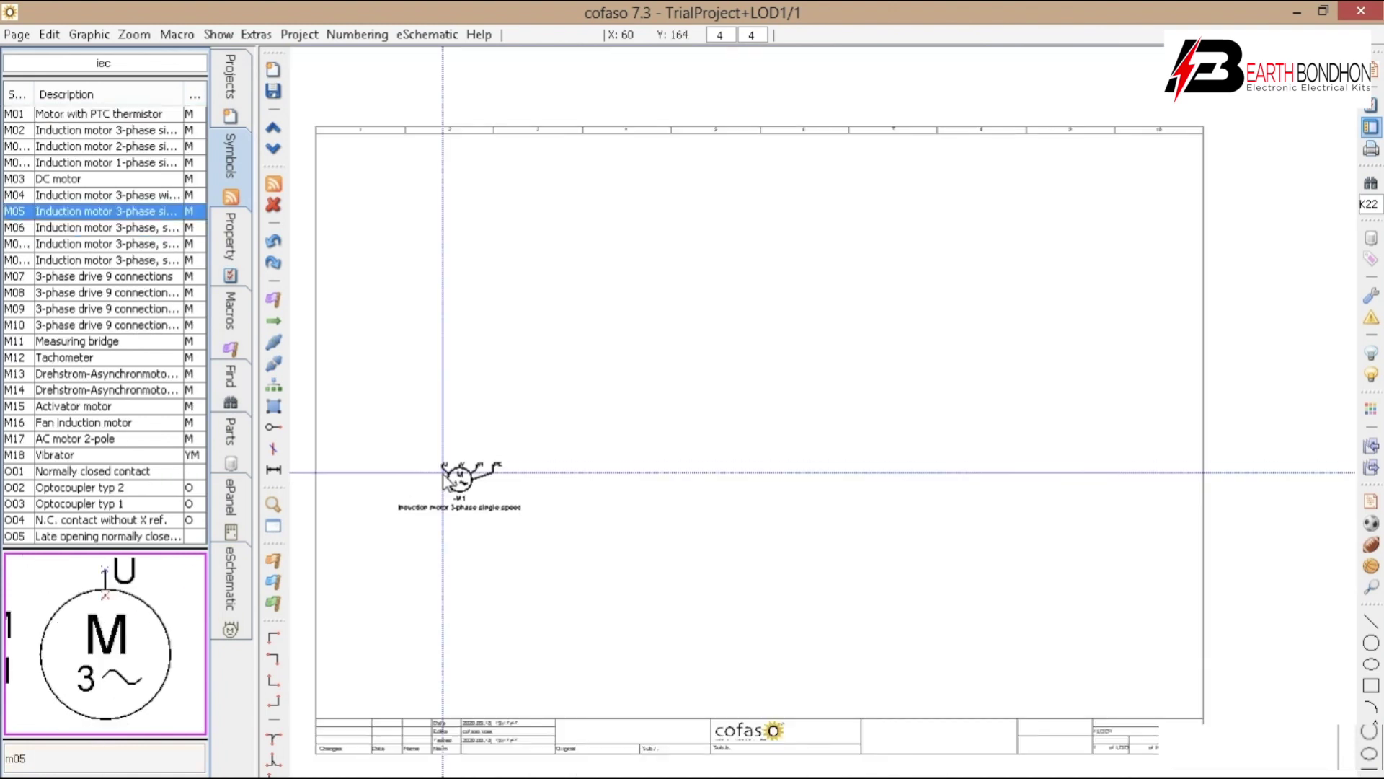
{"action": "key", "text": "space"}
{"action": "key", "text": "space"}
{"action": "key", "text": "space"}
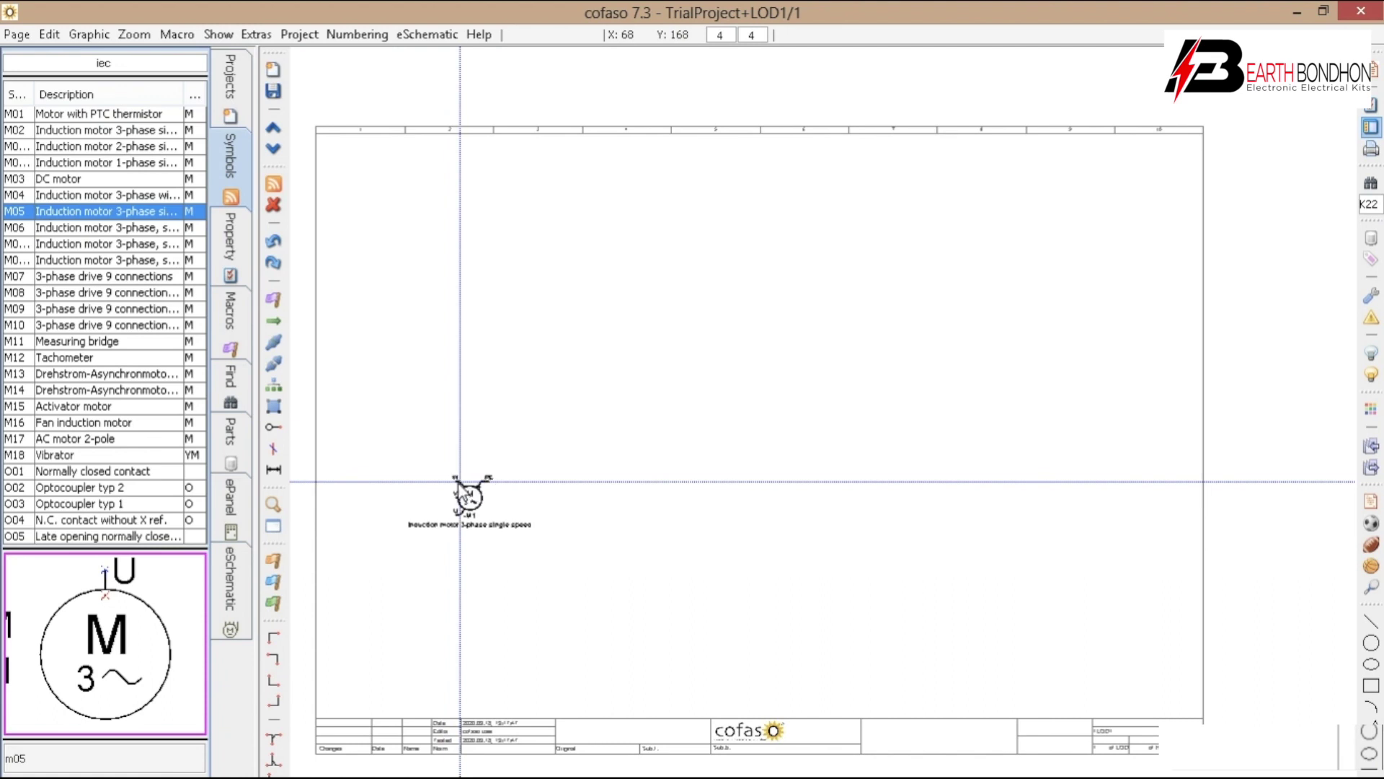
{"action": "left_click", "coordinate": [460, 481]}
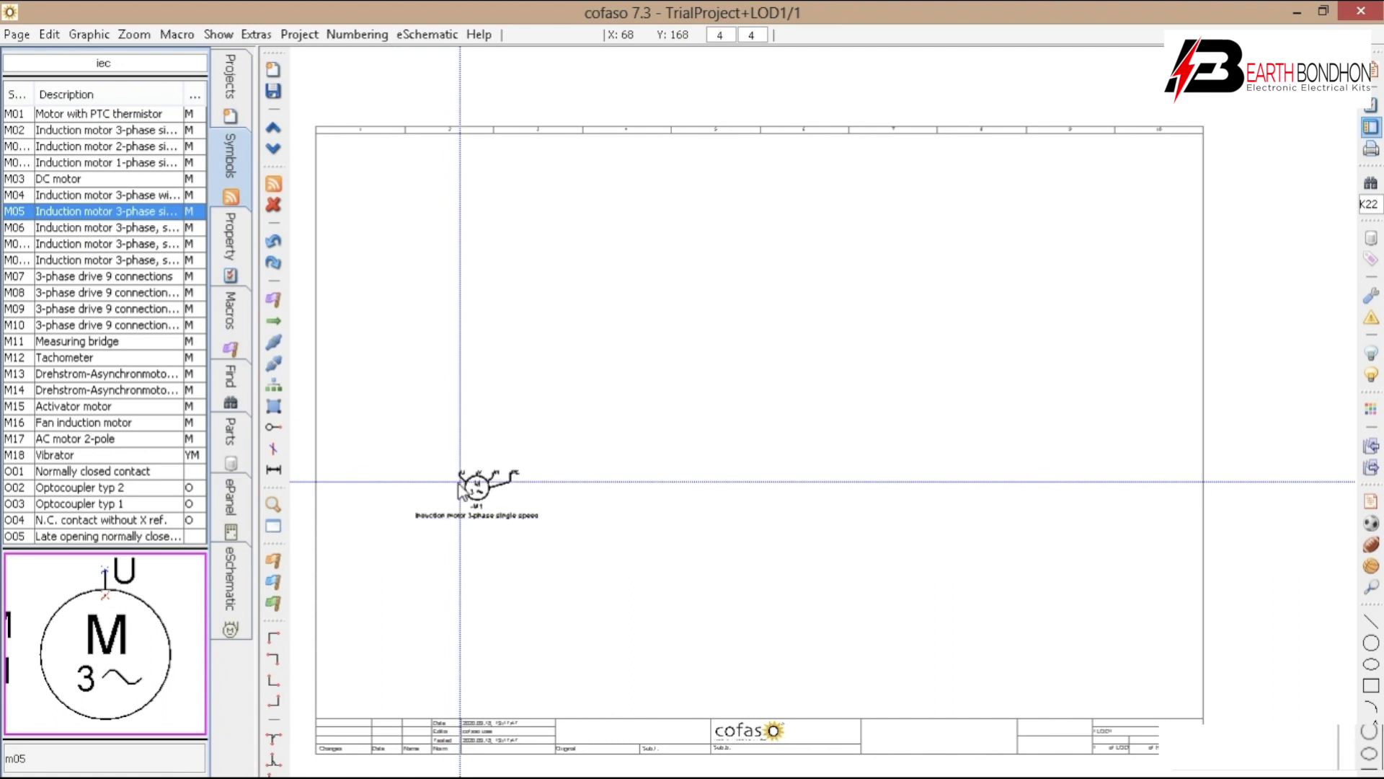
{"action": "key", "text": "Return"}
Find the X01 Terminal symbol and place four terminals in a row above the motor's U, V, W and PE connections.
{"action": "double_click", "coordinate": [146, 759]}
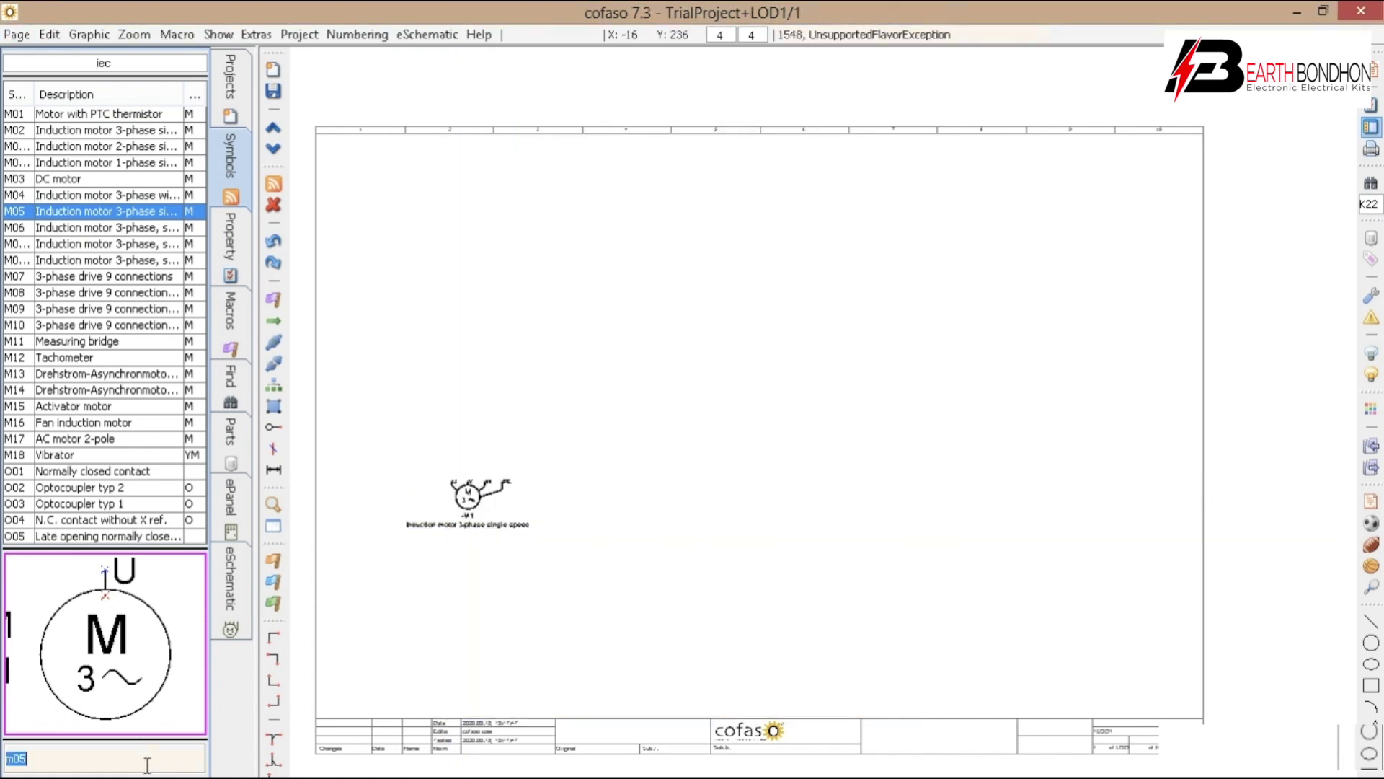
{"action": "type", "text": "x0"}
{"action": "key", "text": "Return"}
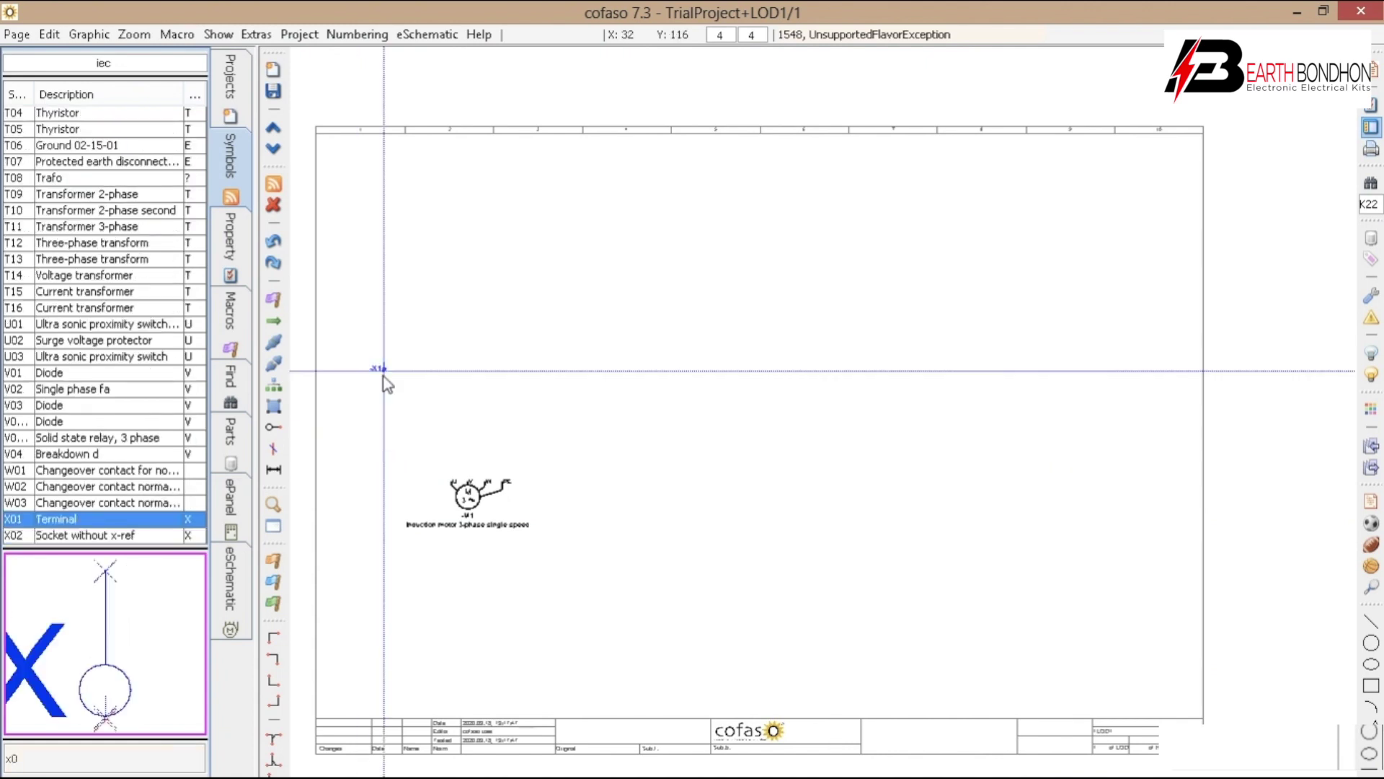
{"action": "scroll", "coordinate": [439, 404], "scroll_direction": "up", "scroll_amount": 1}
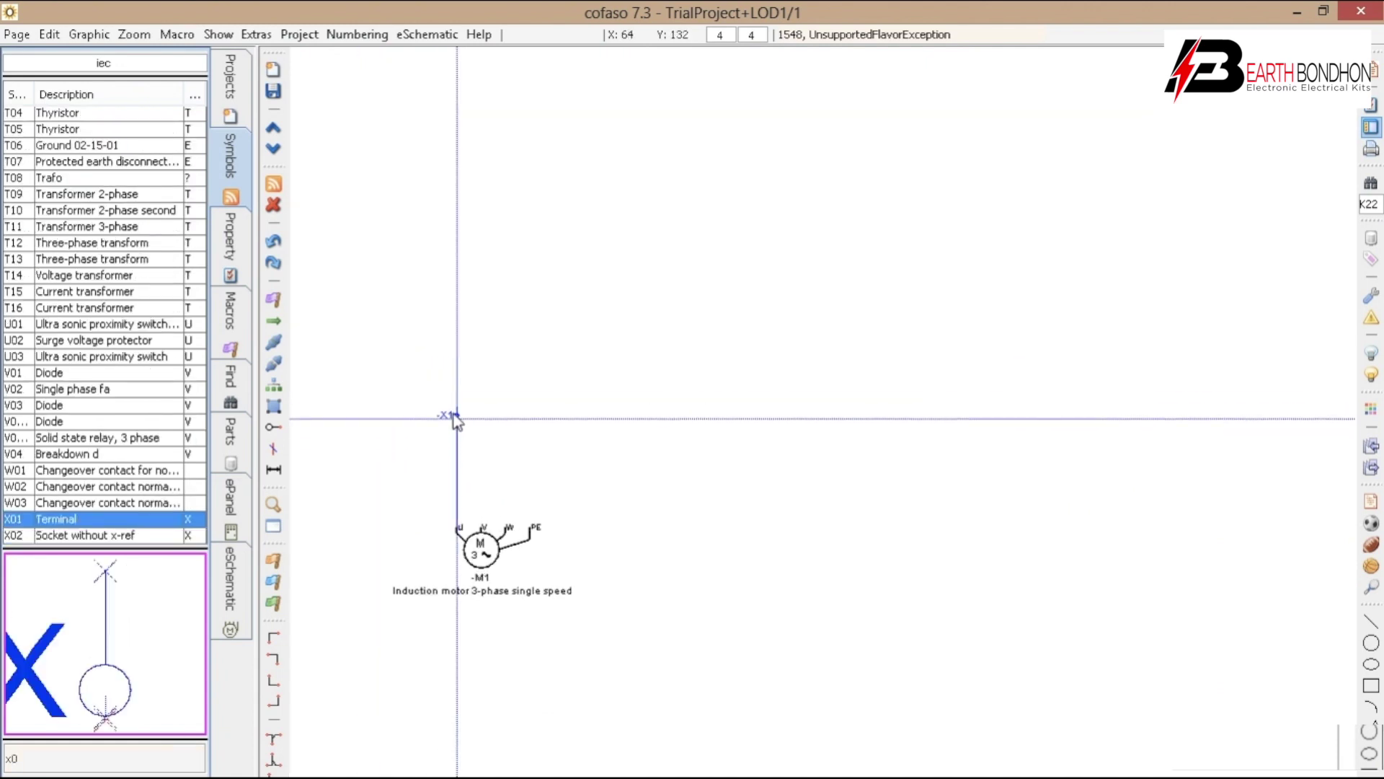
{"action": "left_click", "coordinate": [455, 421]}
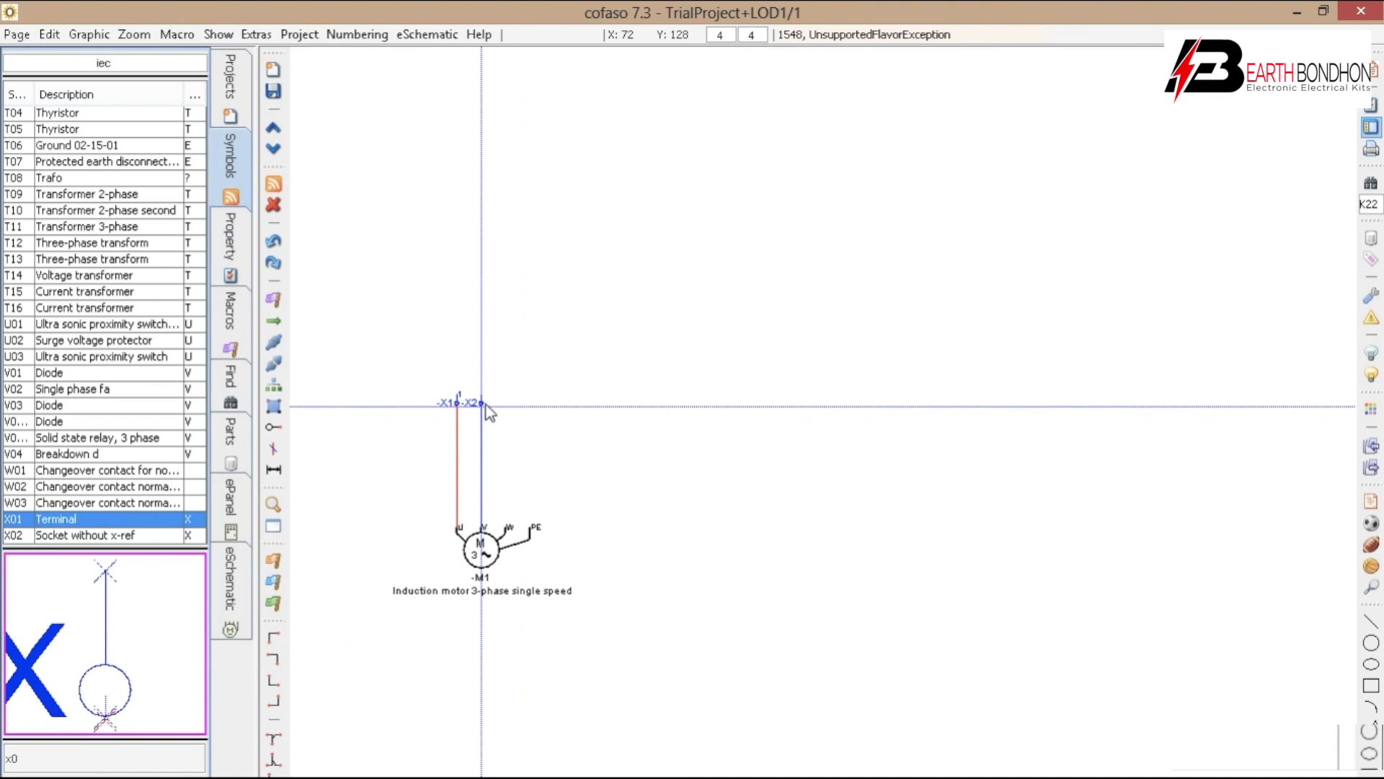
{"action": "left_click", "coordinate": [483, 403]}
{"action": "left_click", "coordinate": [506, 405]}
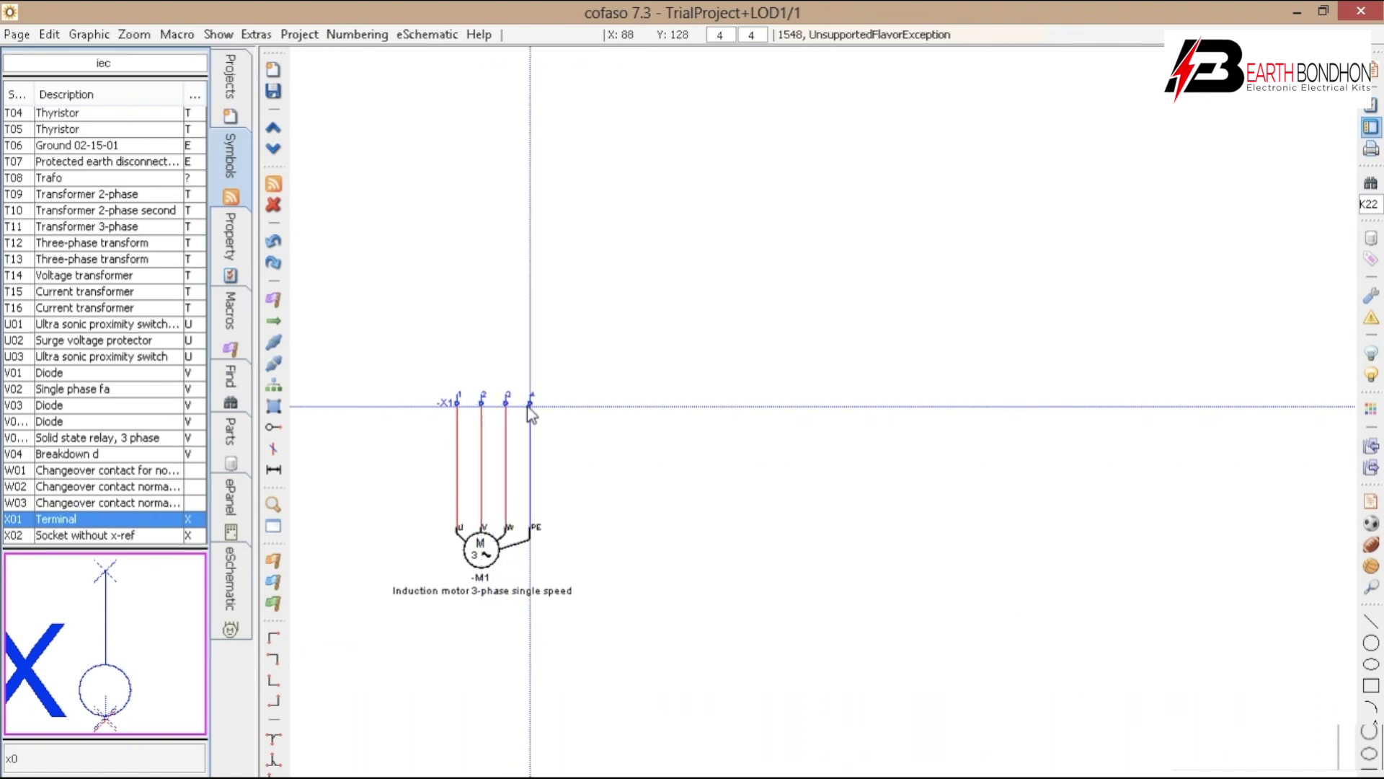
{"action": "left_click", "coordinate": [530, 411]}
Change the terminal type of the fourth terminal, above the motor's PE connection, to PE Terminal/connector, 2 conn.
{"action": "scroll", "coordinate": [545, 417], "scroll_direction": "up", "scroll_amount": 2}
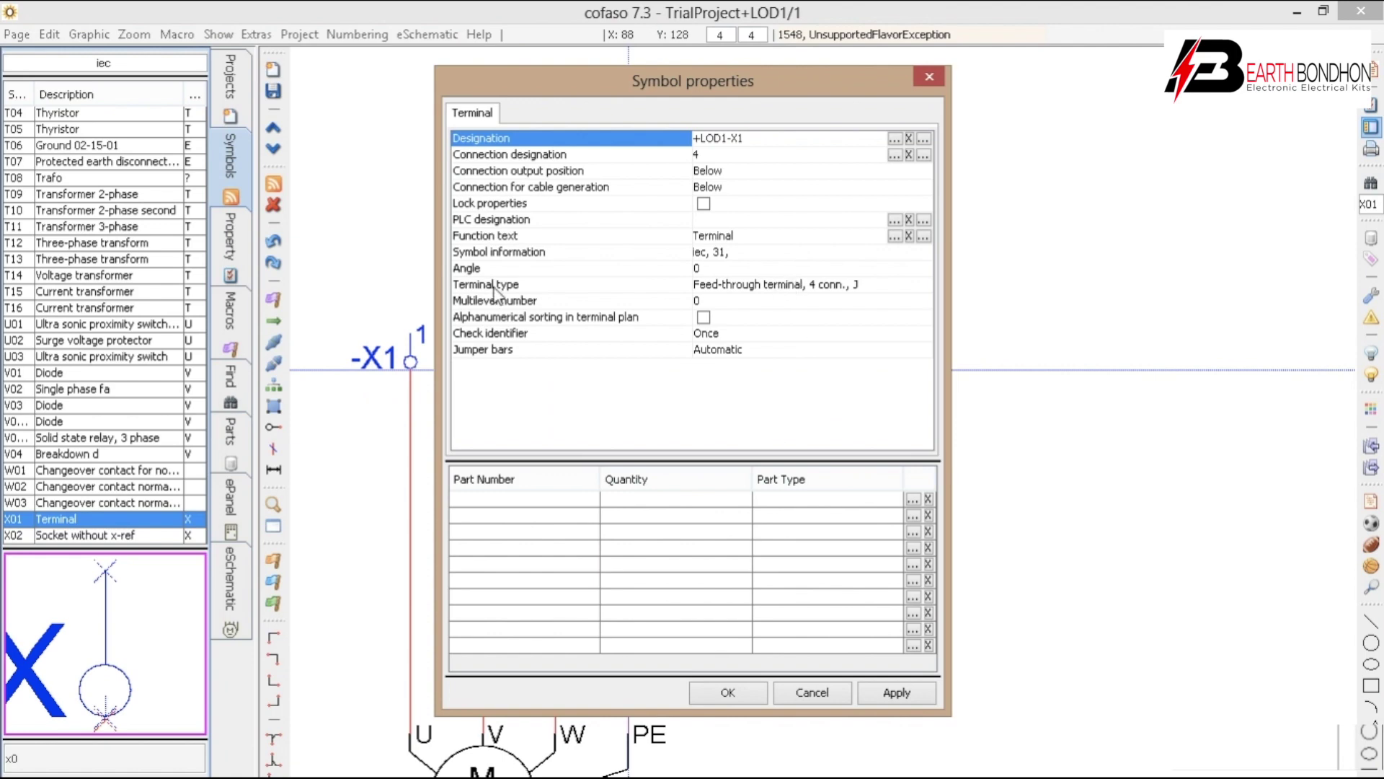
{"action": "left_click", "coordinate": [770, 282]}
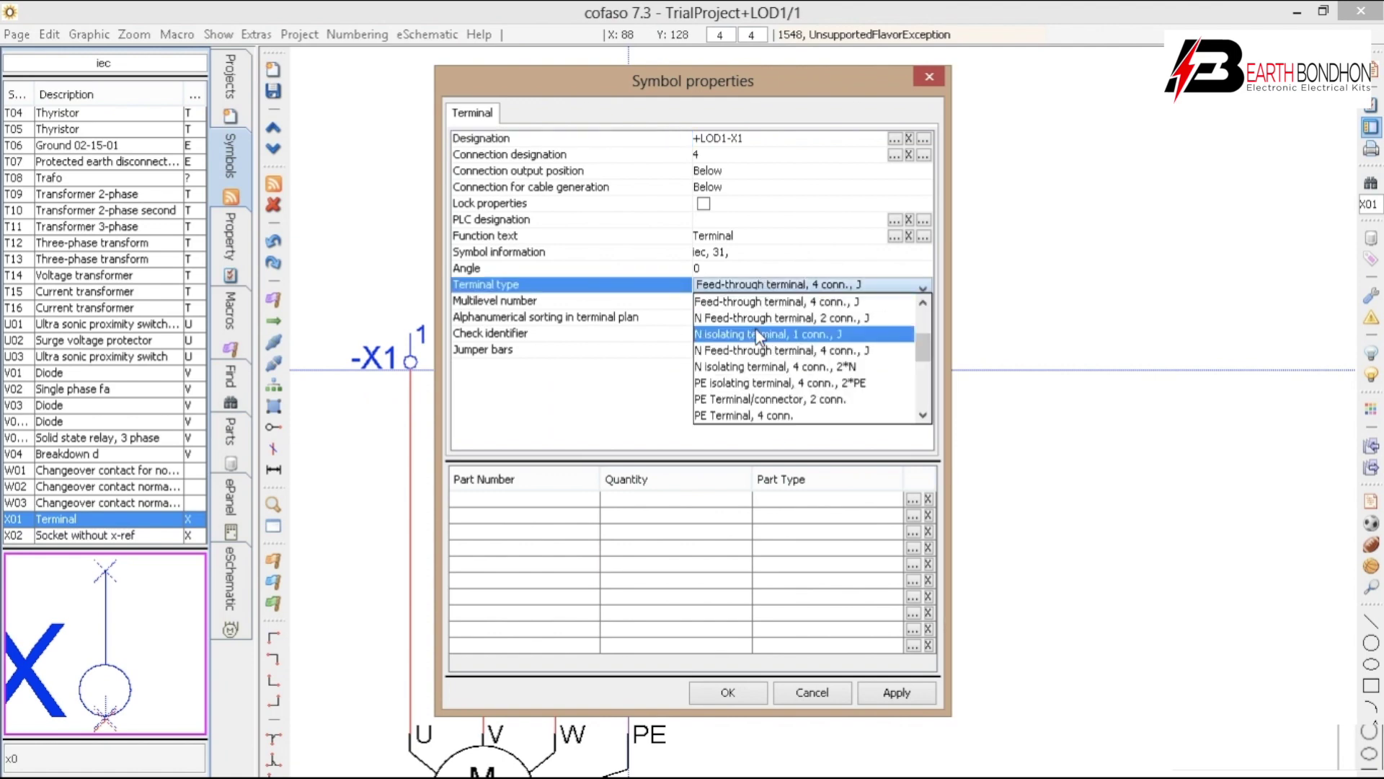
{"action": "left_click", "coordinate": [751, 400]}
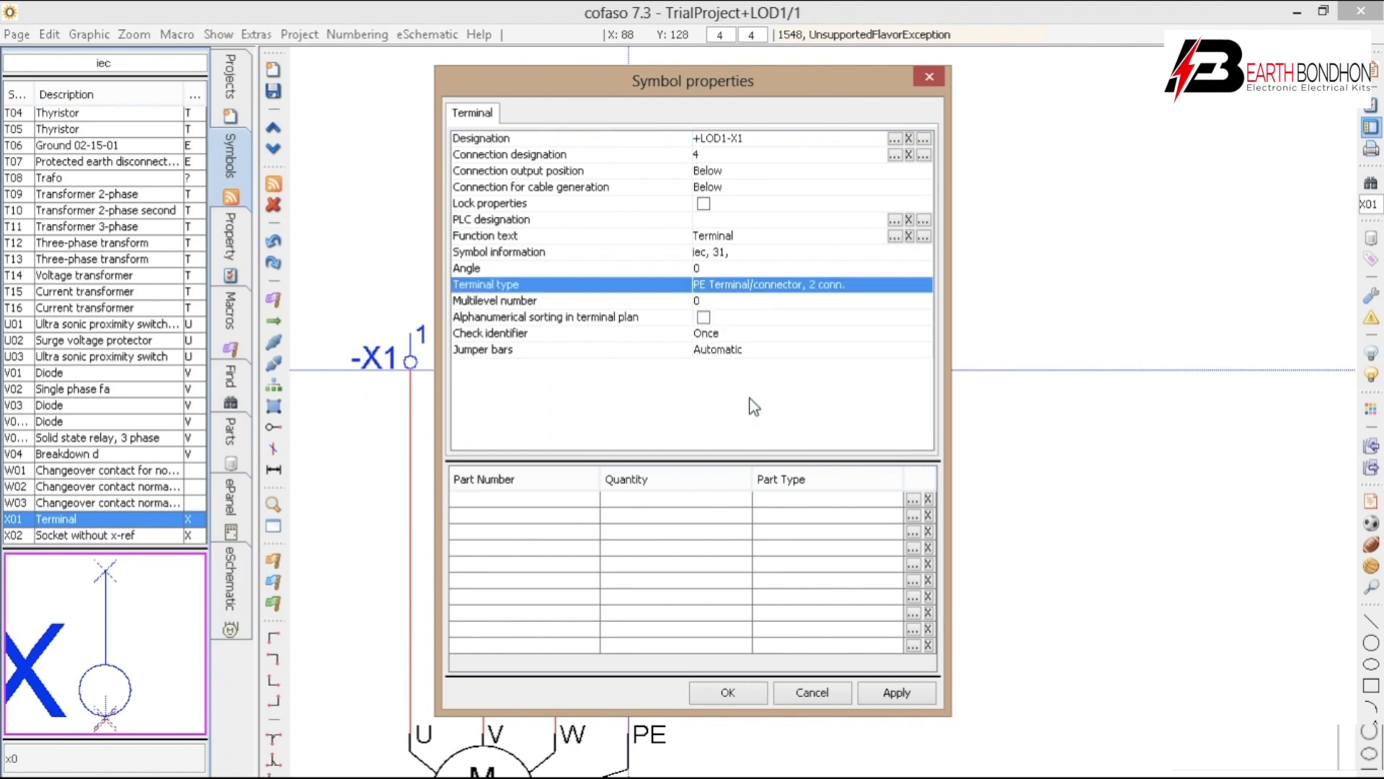
{"action": "left_click", "coordinate": [713, 694]}
{"action": "left_click_drag", "start_coordinate": [597, 294], "coordinate": [712, 667]}
Number all terminals of all strips with the Normal method, using PE or N for the PE and N terminals.
{"action": "scroll", "coordinate": [566, 173], "scroll_direction": "down", "scroll_amount": 2}
{"action": "left_click", "coordinate": [365, 37]}
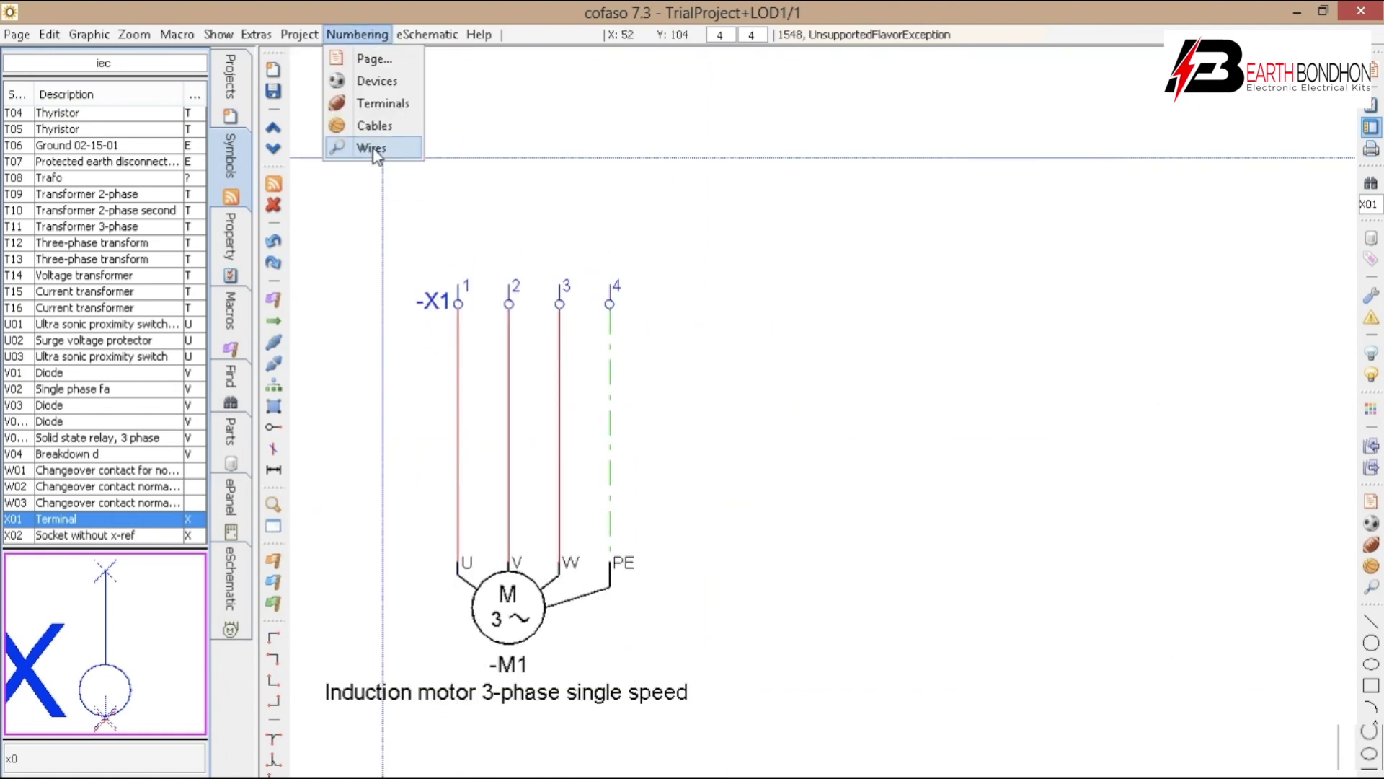
{"action": "left_click", "coordinate": [368, 103]}
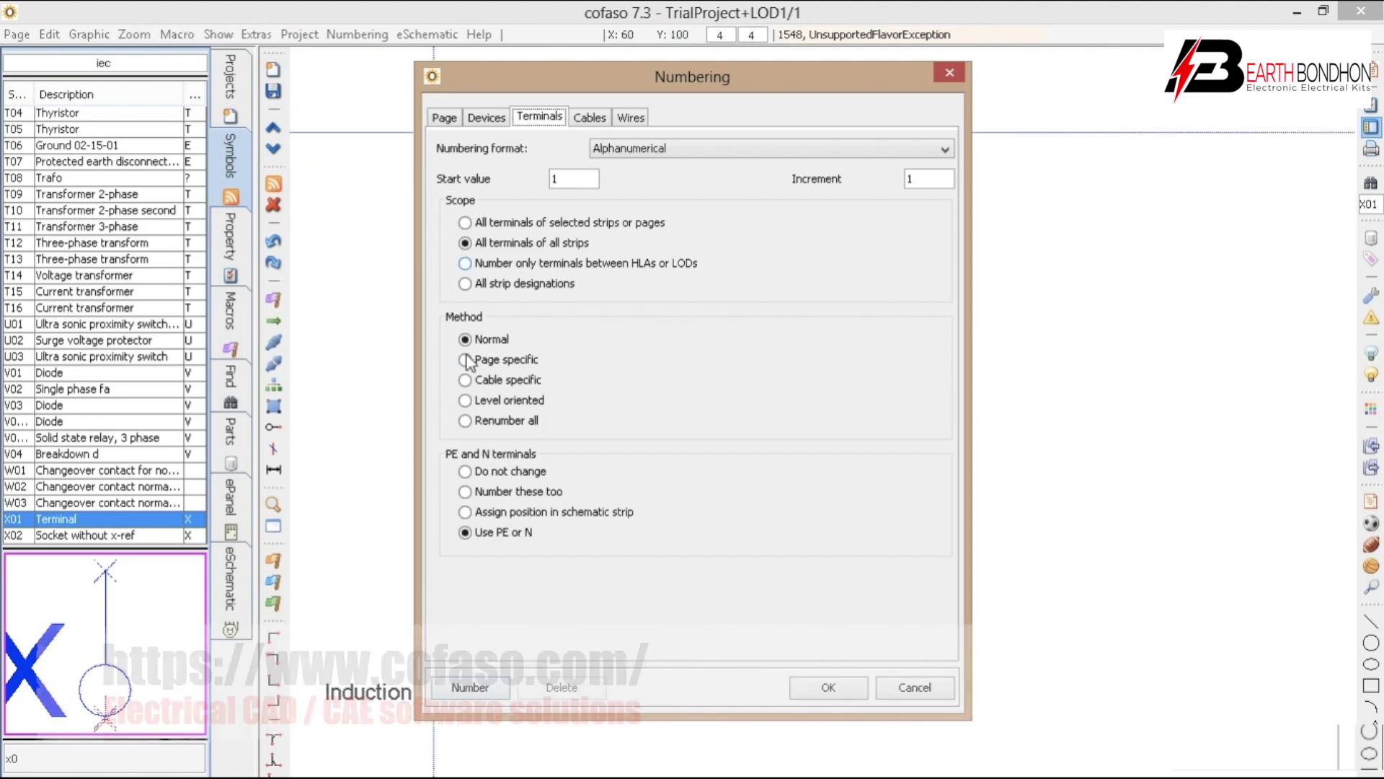
{"action": "left_click", "coordinate": [829, 688]}
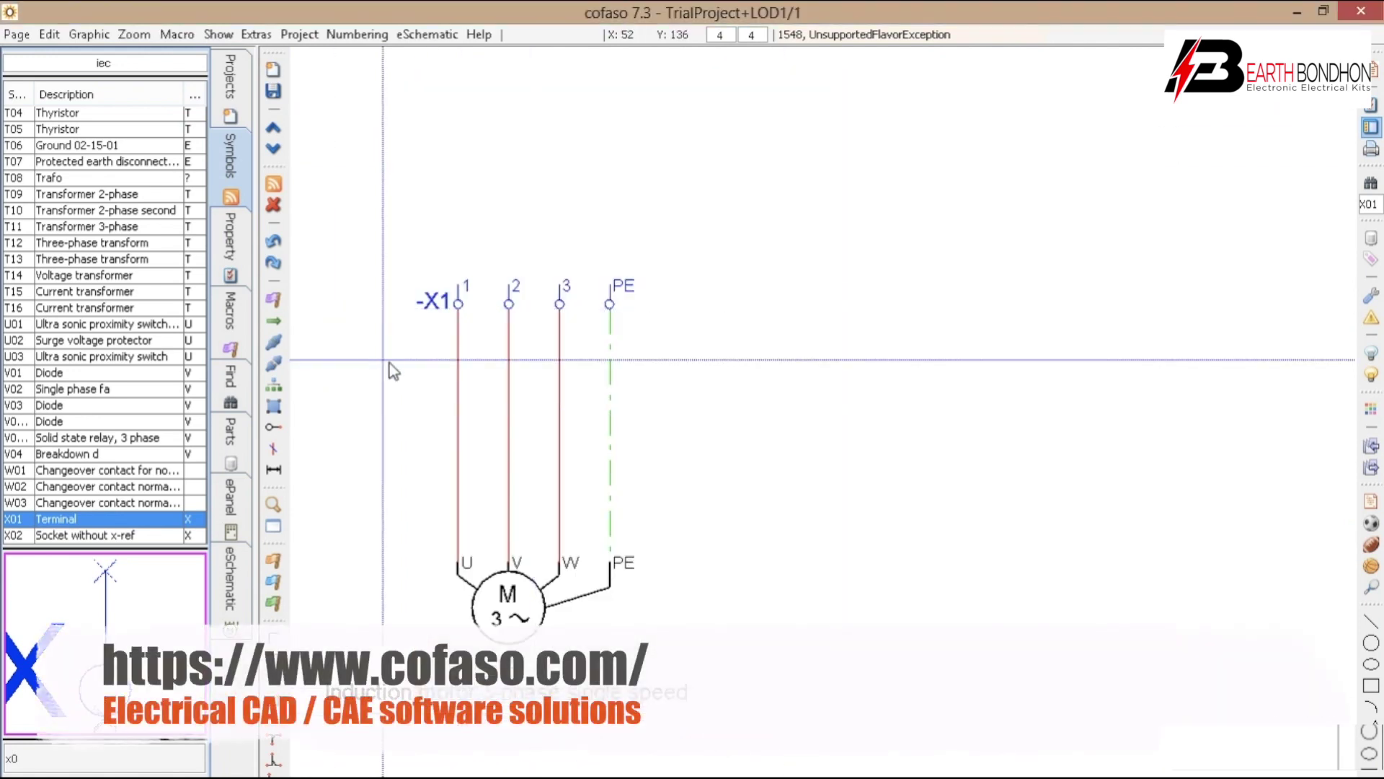
Draw a horizontal cable about 40 mm long across the four wires between the terminals and the motor.
{"action": "scroll", "coordinate": [296, 542], "scroll_direction": "down", "scroll_amount": 2}
{"action": "left_click", "coordinate": [273, 342]}
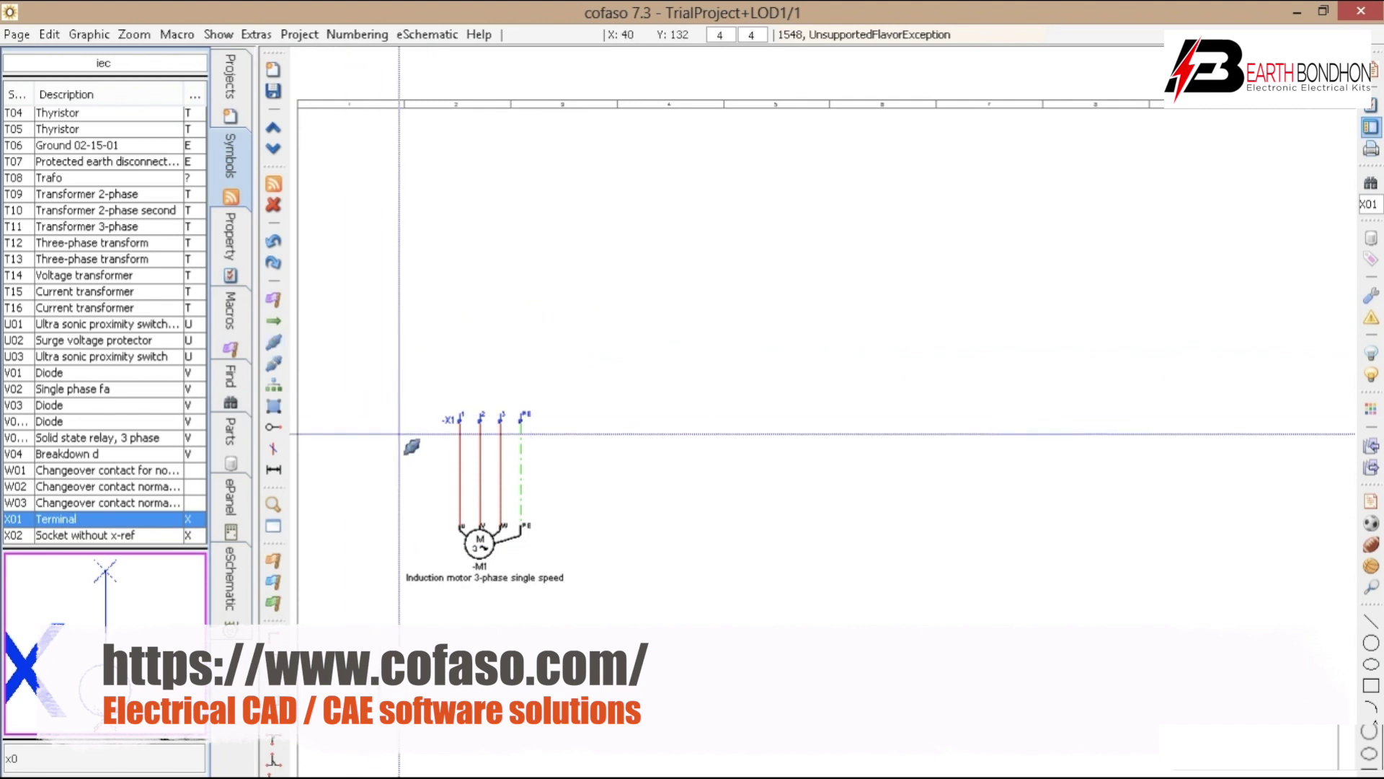
{"action": "left_click", "coordinate": [439, 444]}
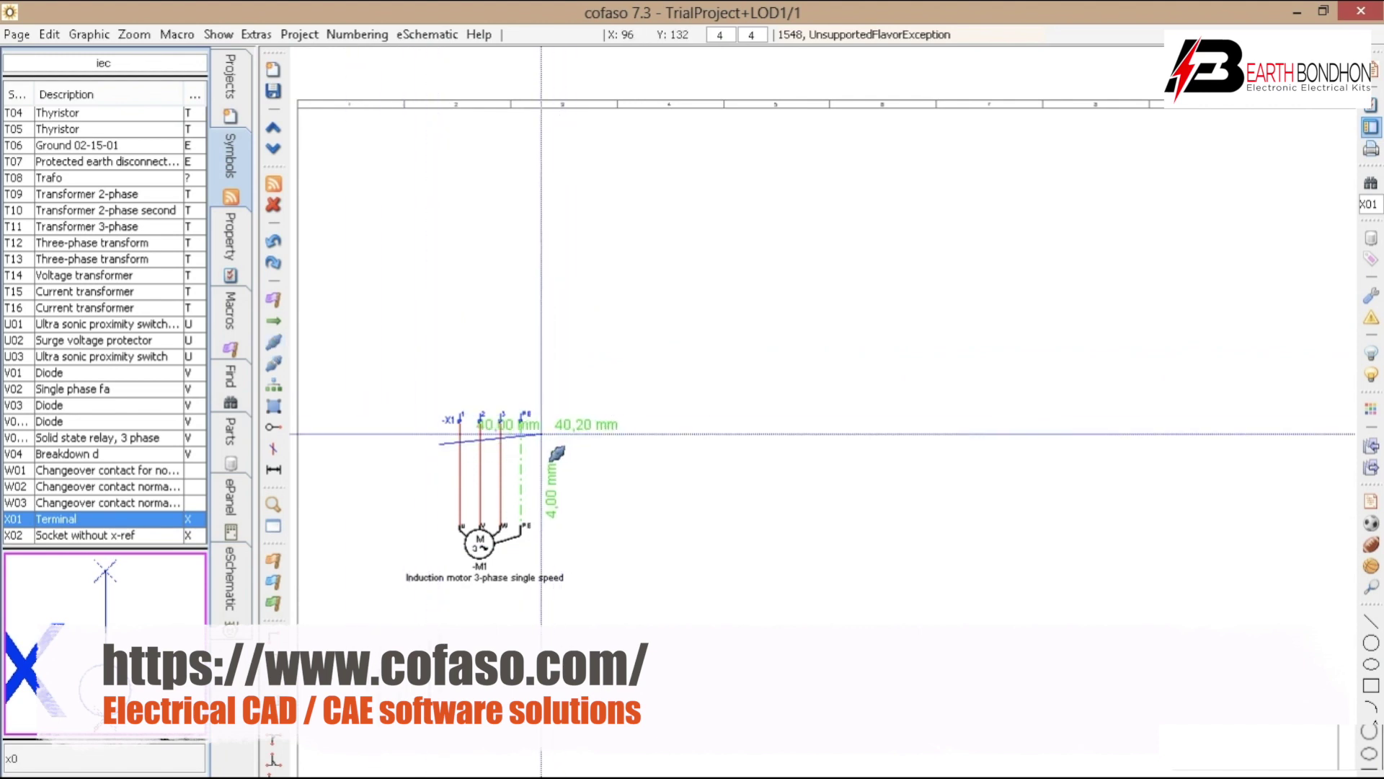
{"action": "left_click", "coordinate": [541, 445]}
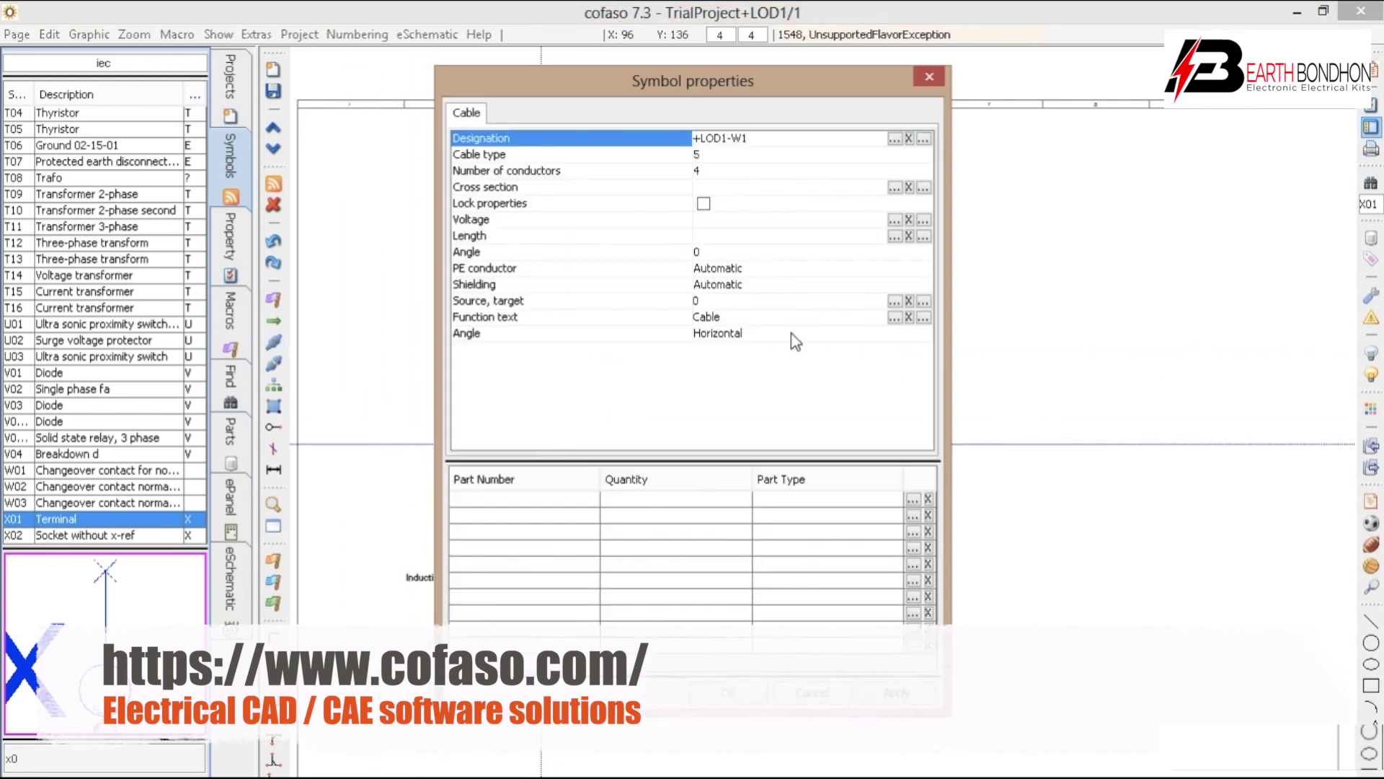
Open the parts database for the cable's first part entry, filter it to Electrical and Cables, and select the part named Cable.
{"action": "left_click", "coordinate": [912, 499]}
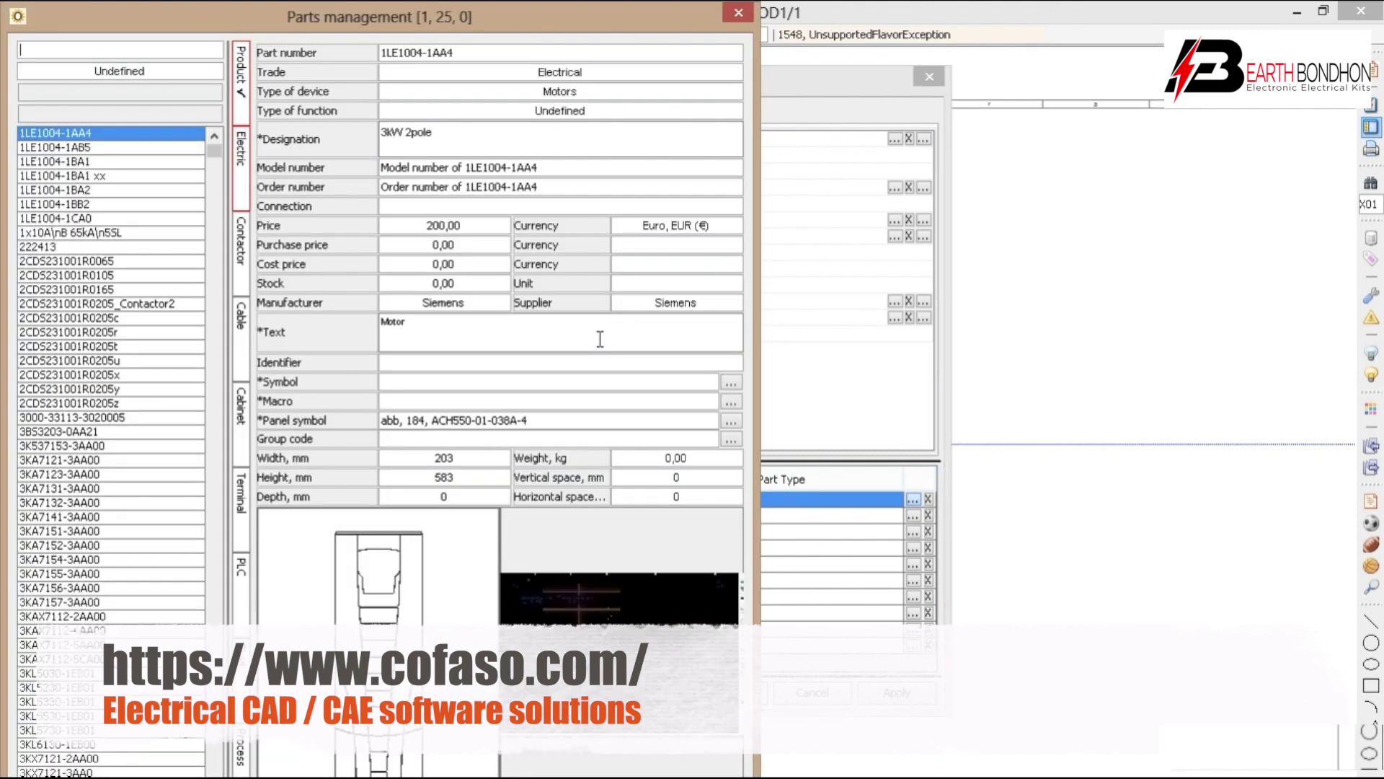
{"action": "left_click", "coordinate": [97, 72]}
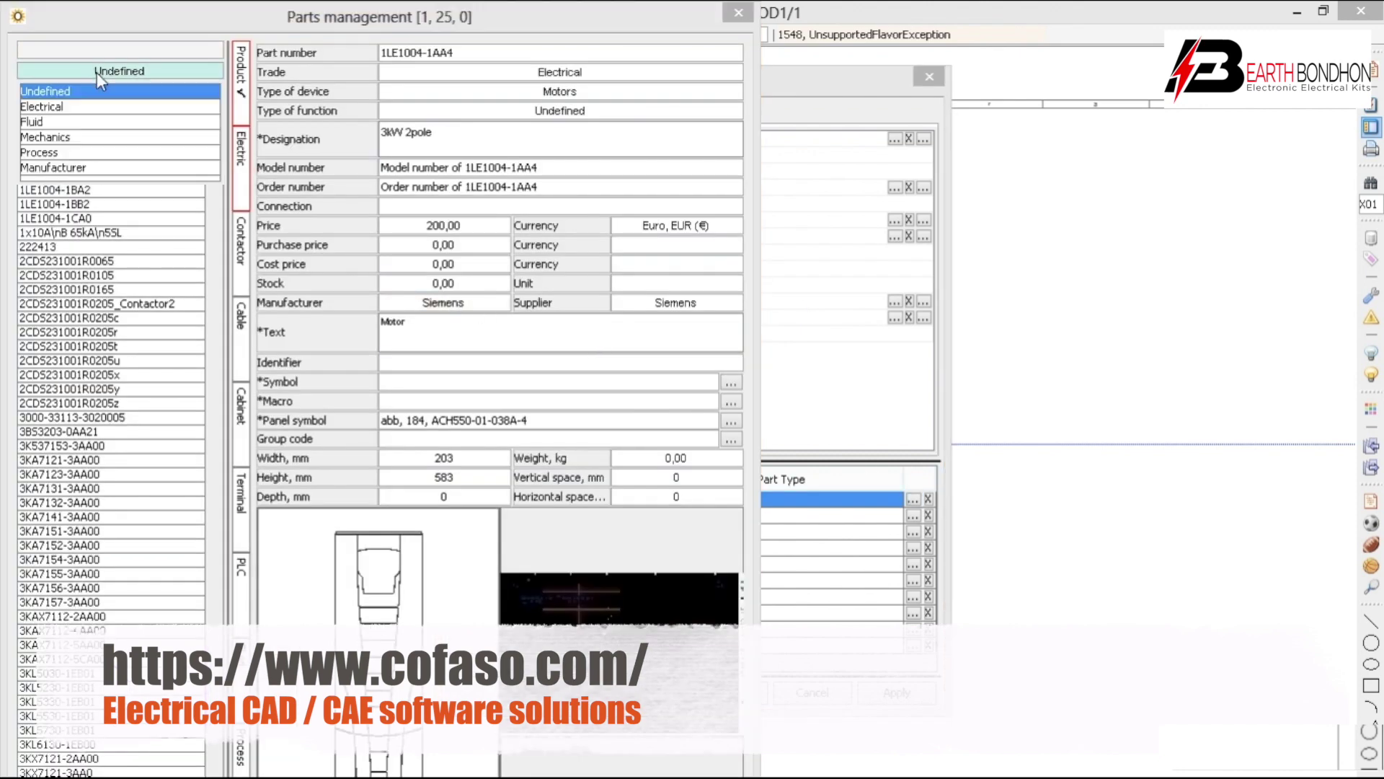
{"action": "left_click", "coordinate": [50, 102]}
{"action": "left_click", "coordinate": [60, 112]}
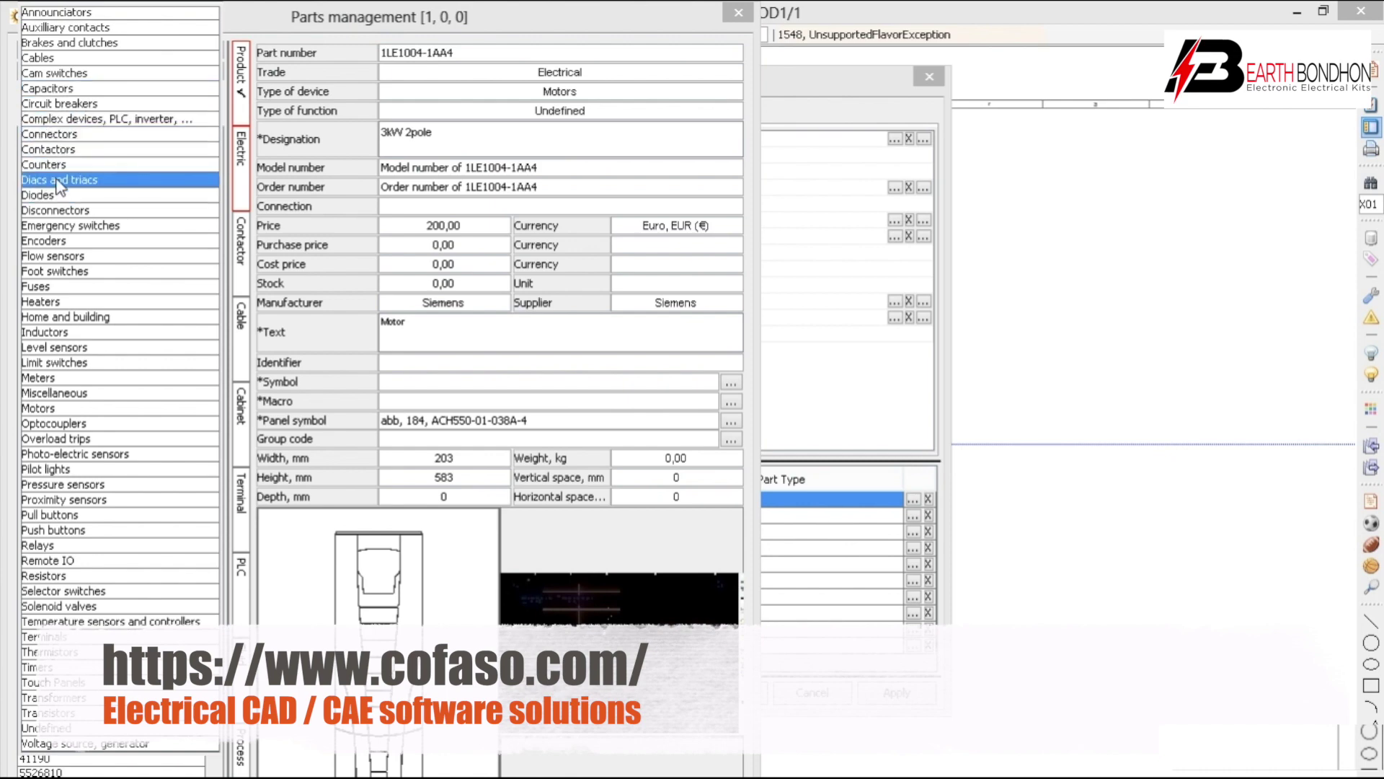
{"action": "left_click", "coordinate": [55, 59]}
{"action": "key", "text": "Down"}
{"action": "key", "text": "Down"}
{"action": "key", "text": "Down"}
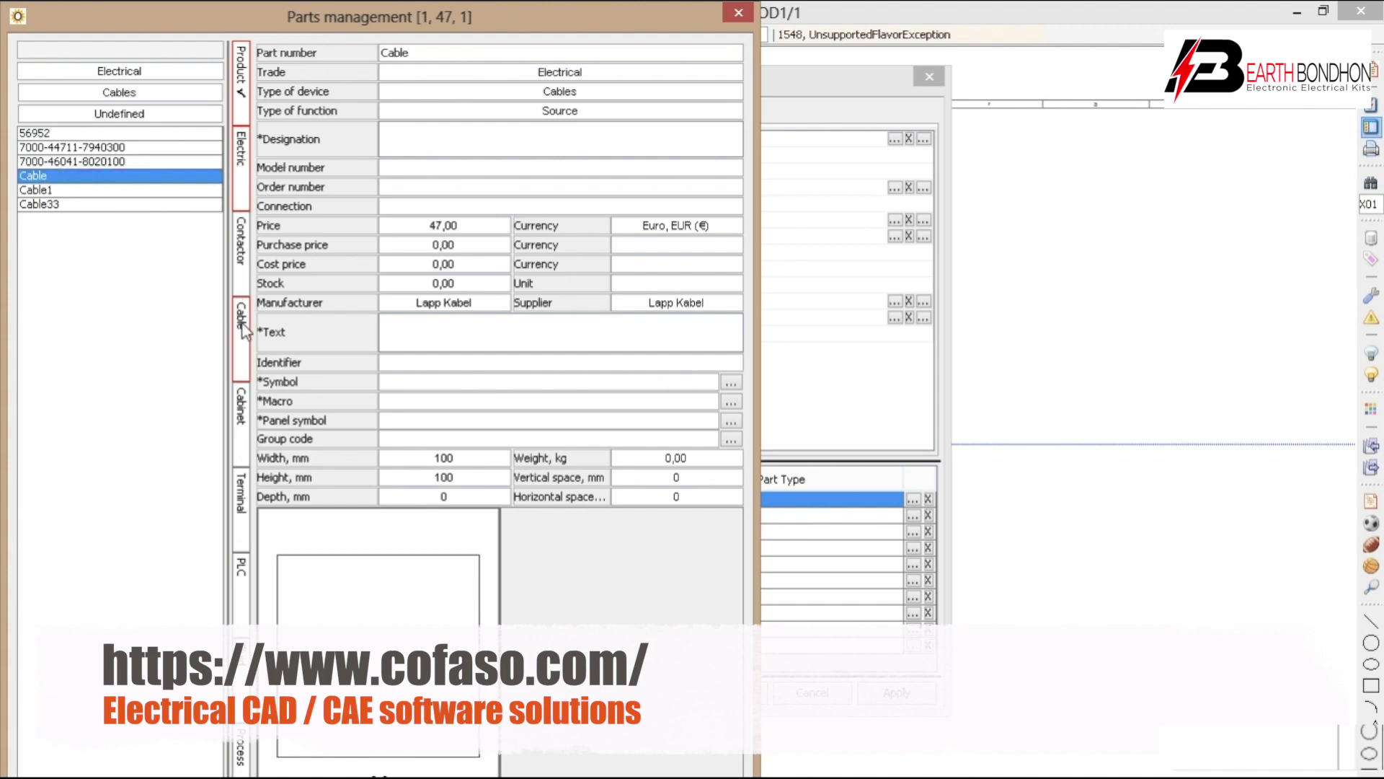
Set the Cable part's price to 53.00 and keep Euro, EUR (€) as its currency.
{"action": "left_click", "coordinate": [421, 225]}
{"action": "type", "text": "43.00"}
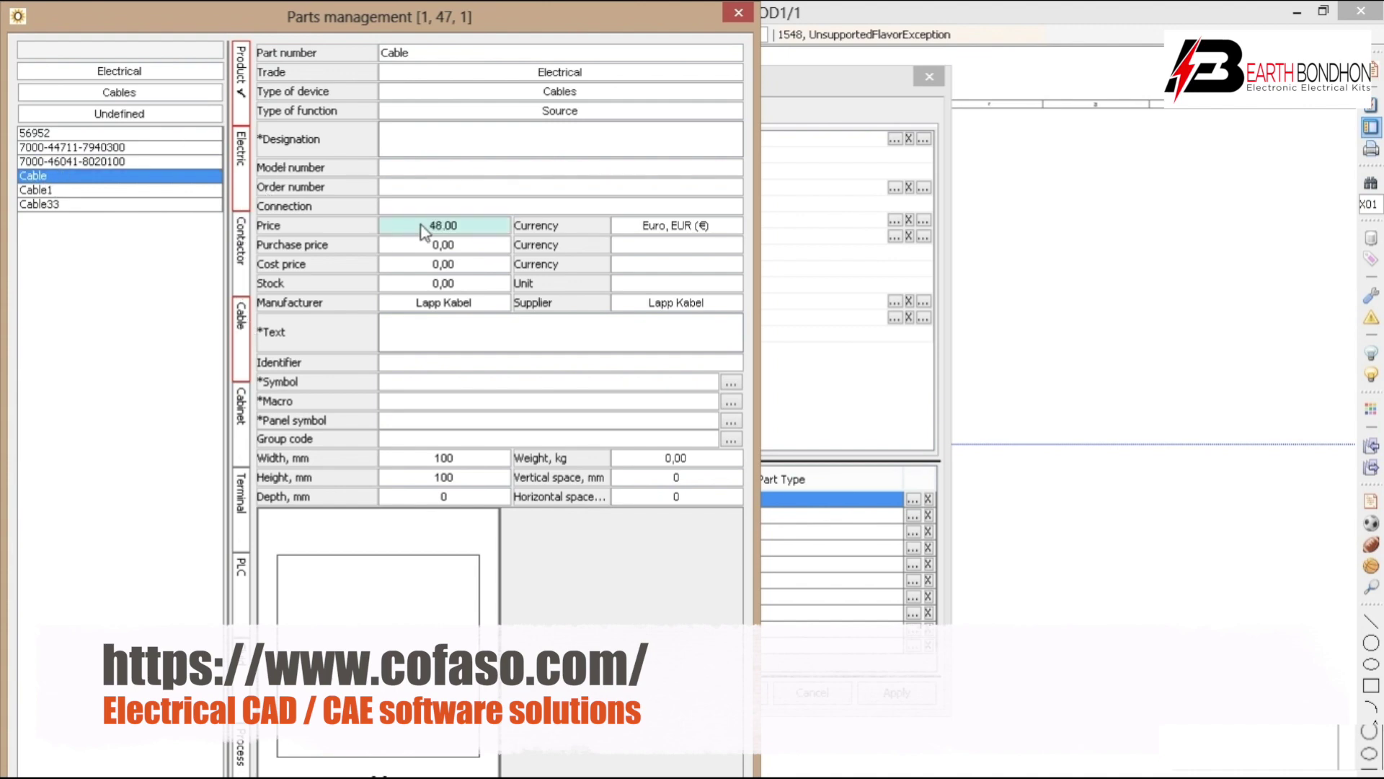
{"action": "left_click", "coordinate": [649, 226]}
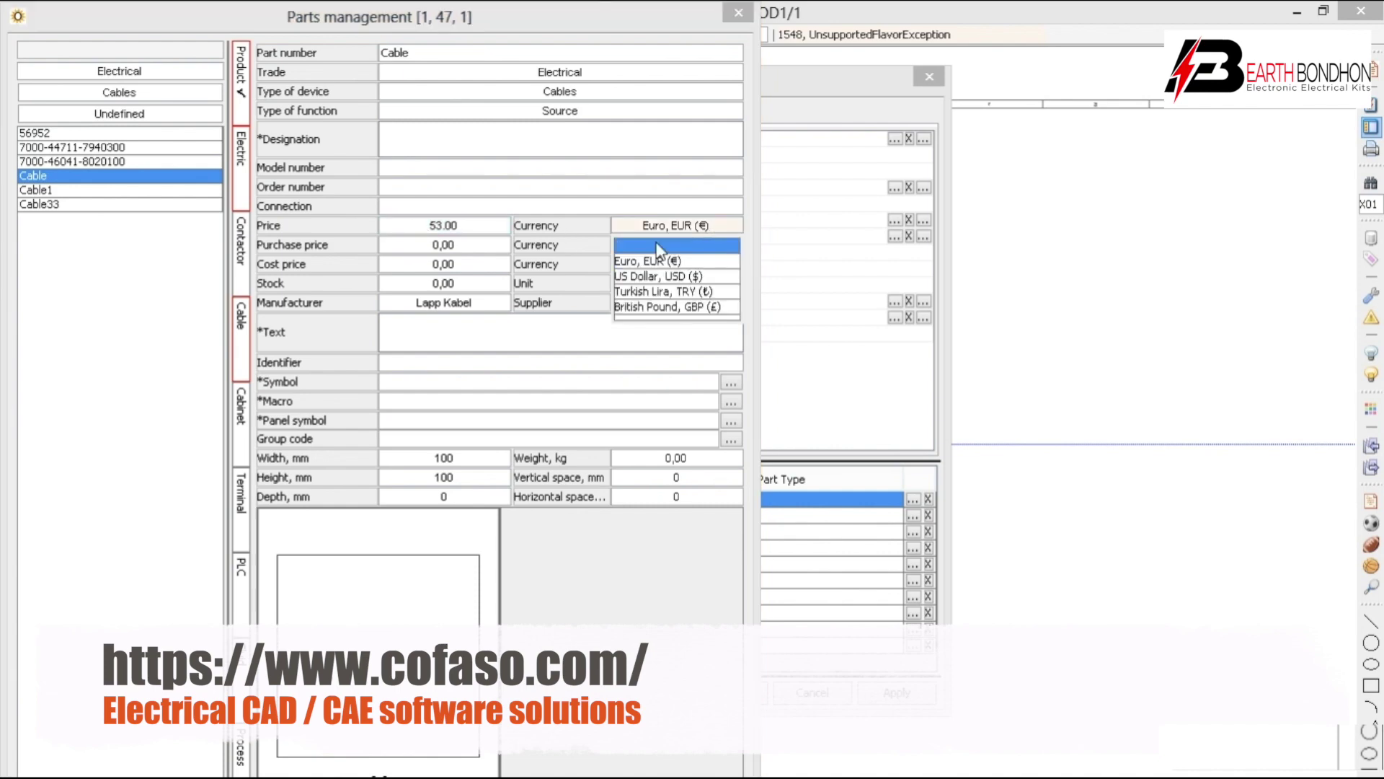
{"action": "left_click", "coordinate": [644, 277]}
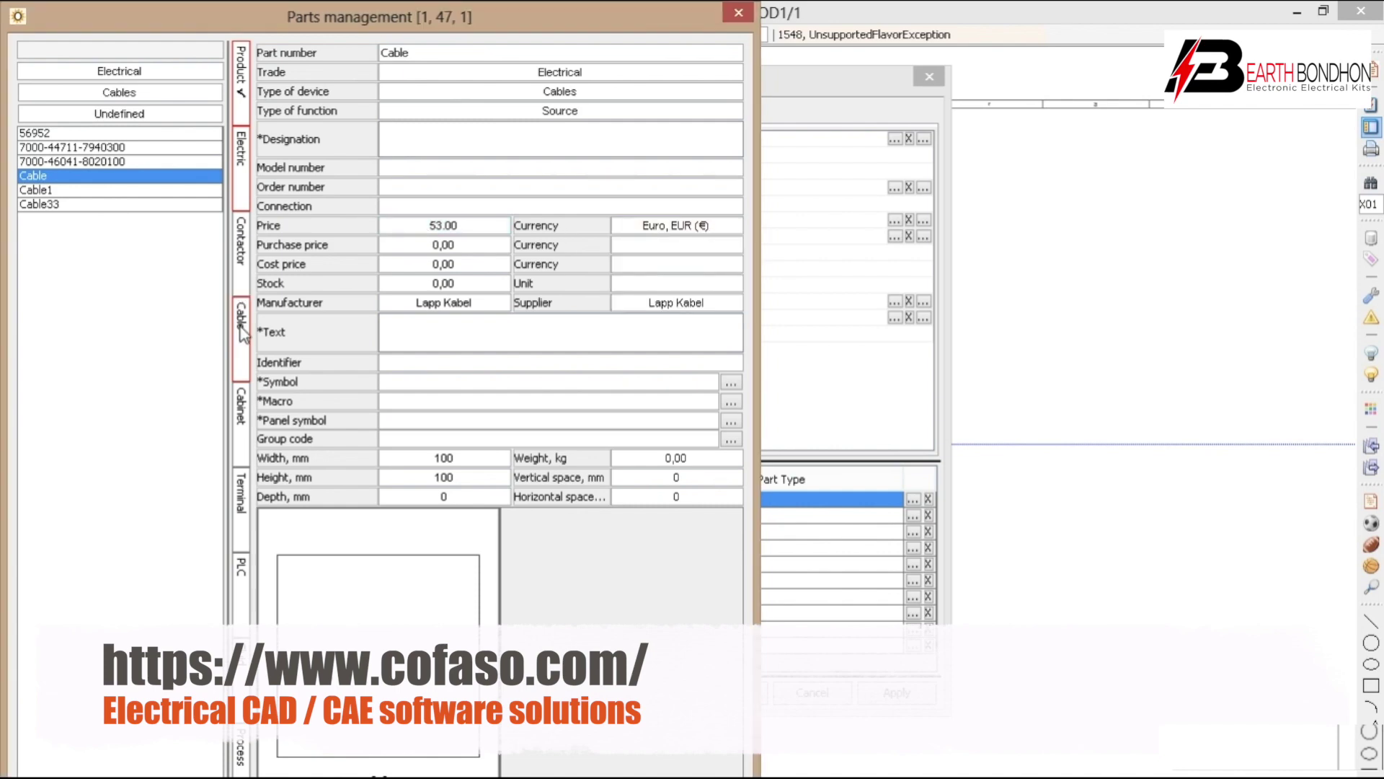
In the part's cable data, try 16 and 6 conductors before setting the number to 5, leaving Has a PE conductor enabled.
{"action": "left_click", "coordinate": [242, 328]}
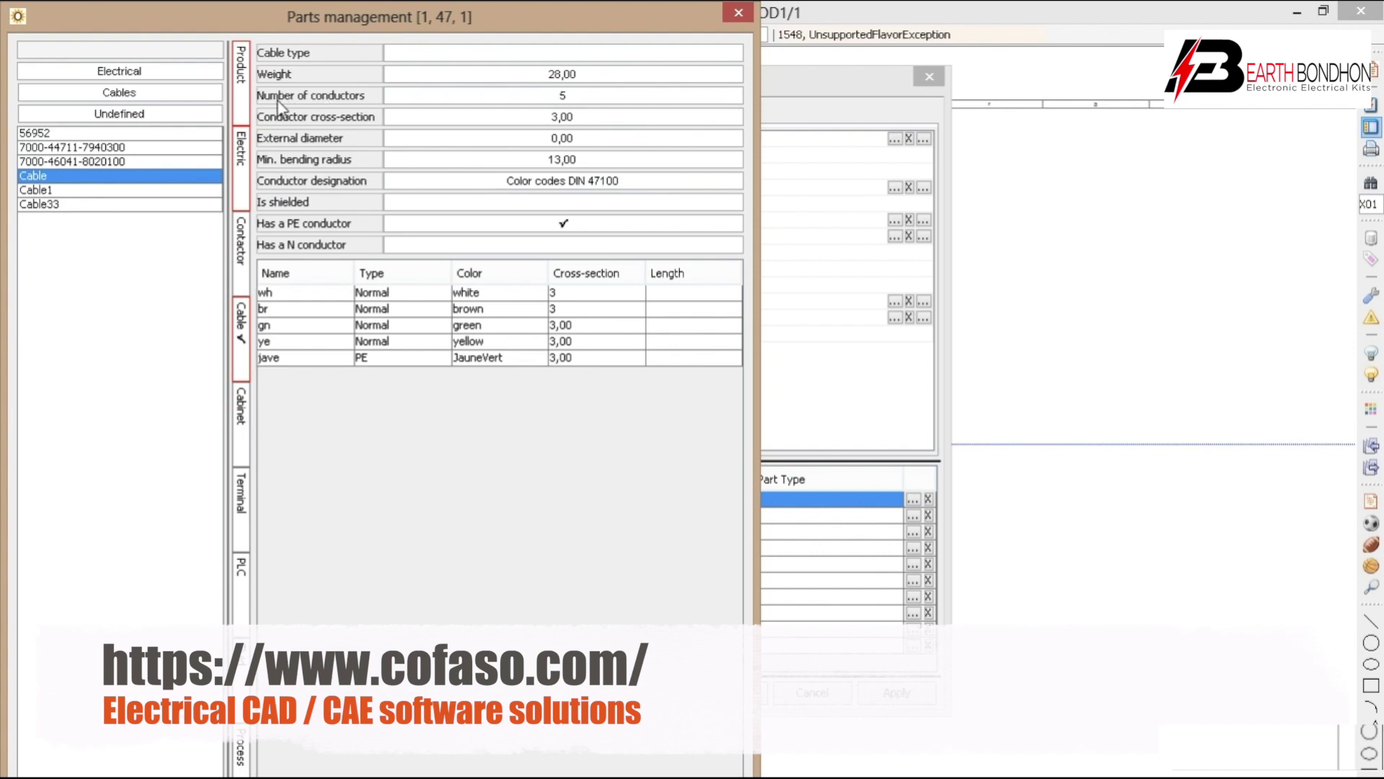
{"action": "left_click", "coordinate": [542, 95]}
{"action": "type", "text": "16"}
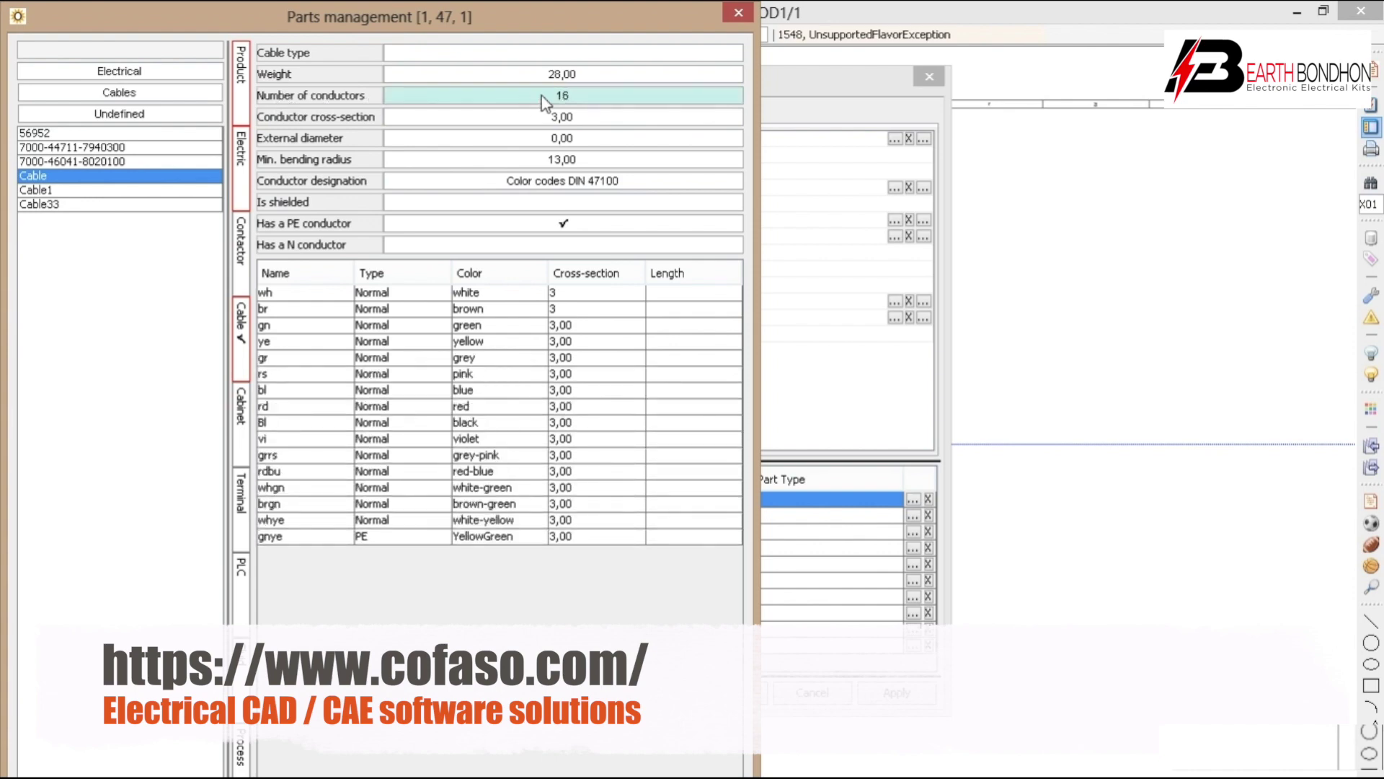
{"action": "key", "text": "Left"}
{"action": "key", "text": "BackSpace"}
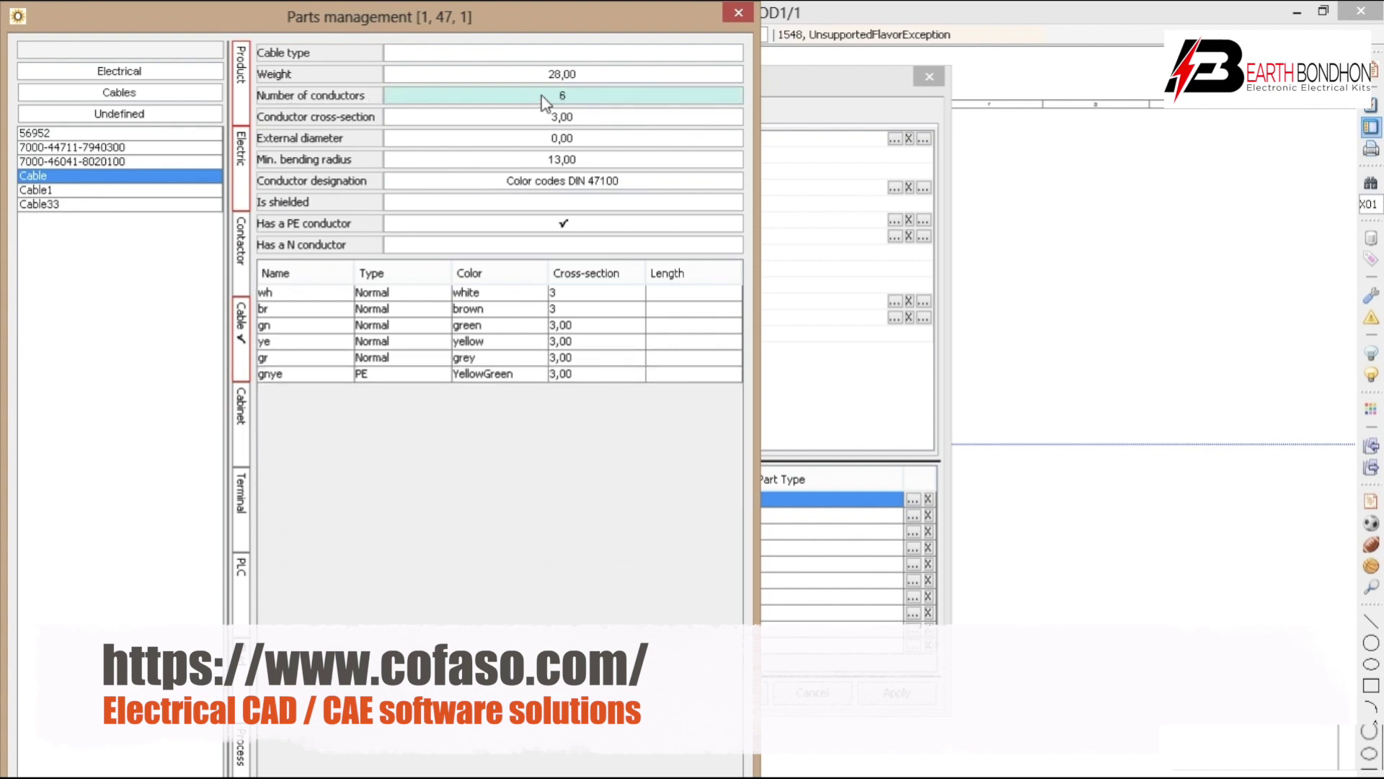
{"action": "key", "text": "Delete"}
{"action": "type", "text": "5"}
{"action": "left_click", "coordinate": [557, 224]}
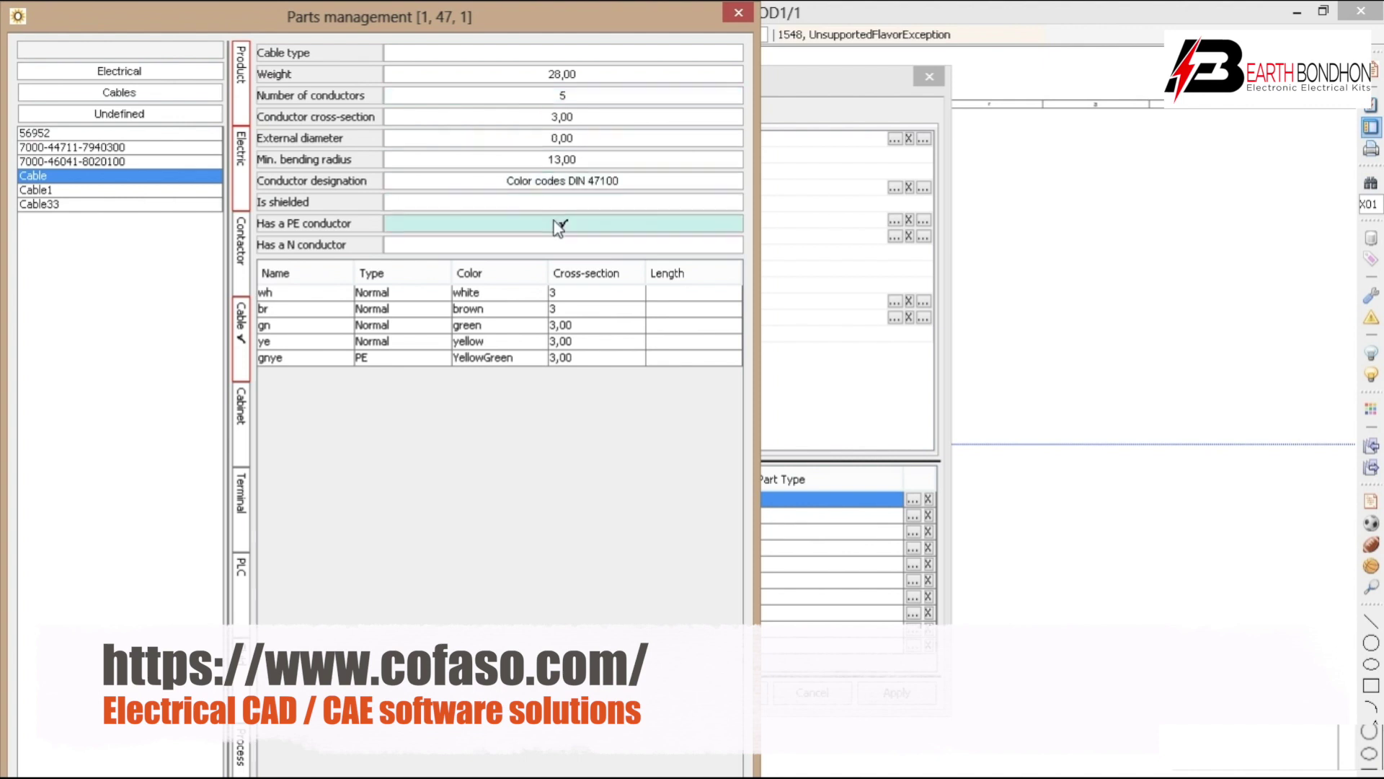
{"action": "left_click", "coordinate": [554, 222]}
{"action": "left_click", "coordinate": [556, 222]}
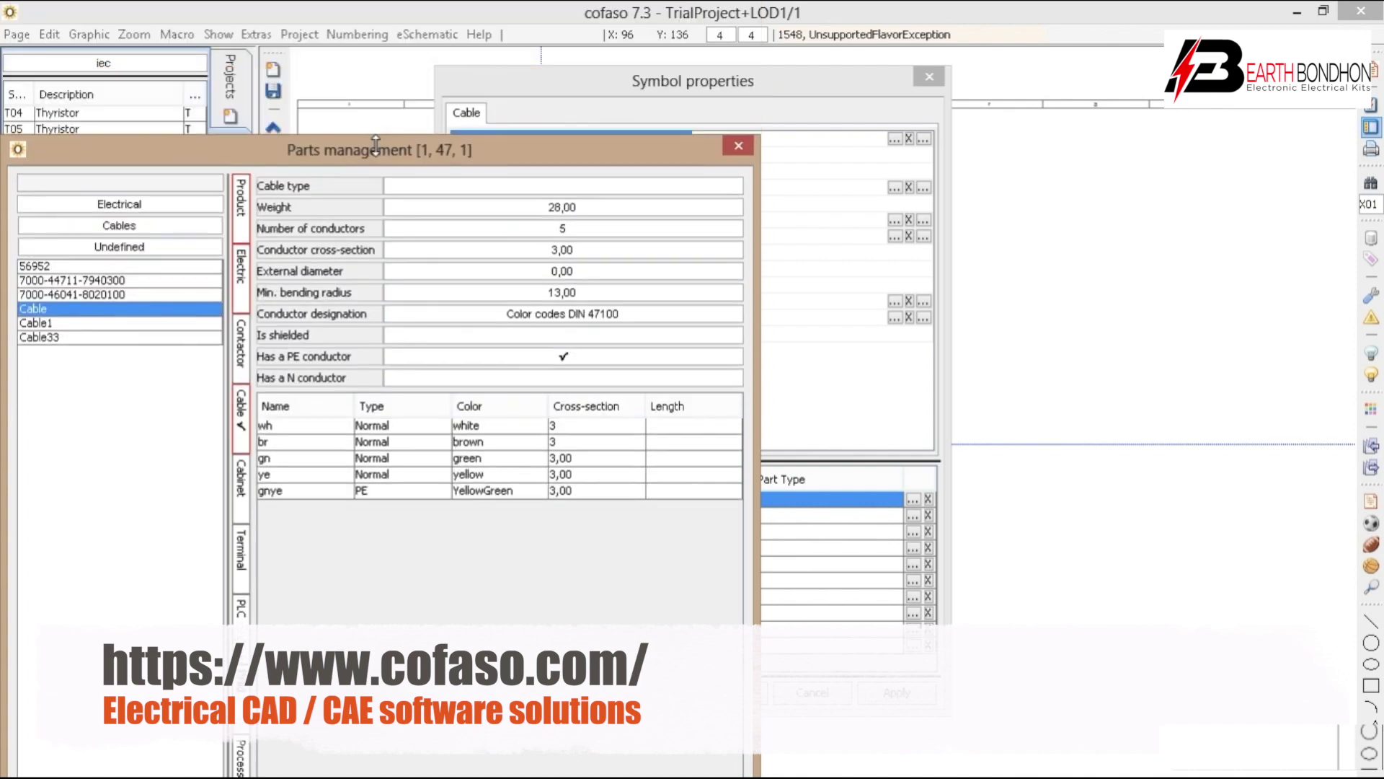
Assign the edited Cable part to cable -W1 and confirm the cable's symbol properties.
{"action": "left_click", "coordinate": [718, 700]}
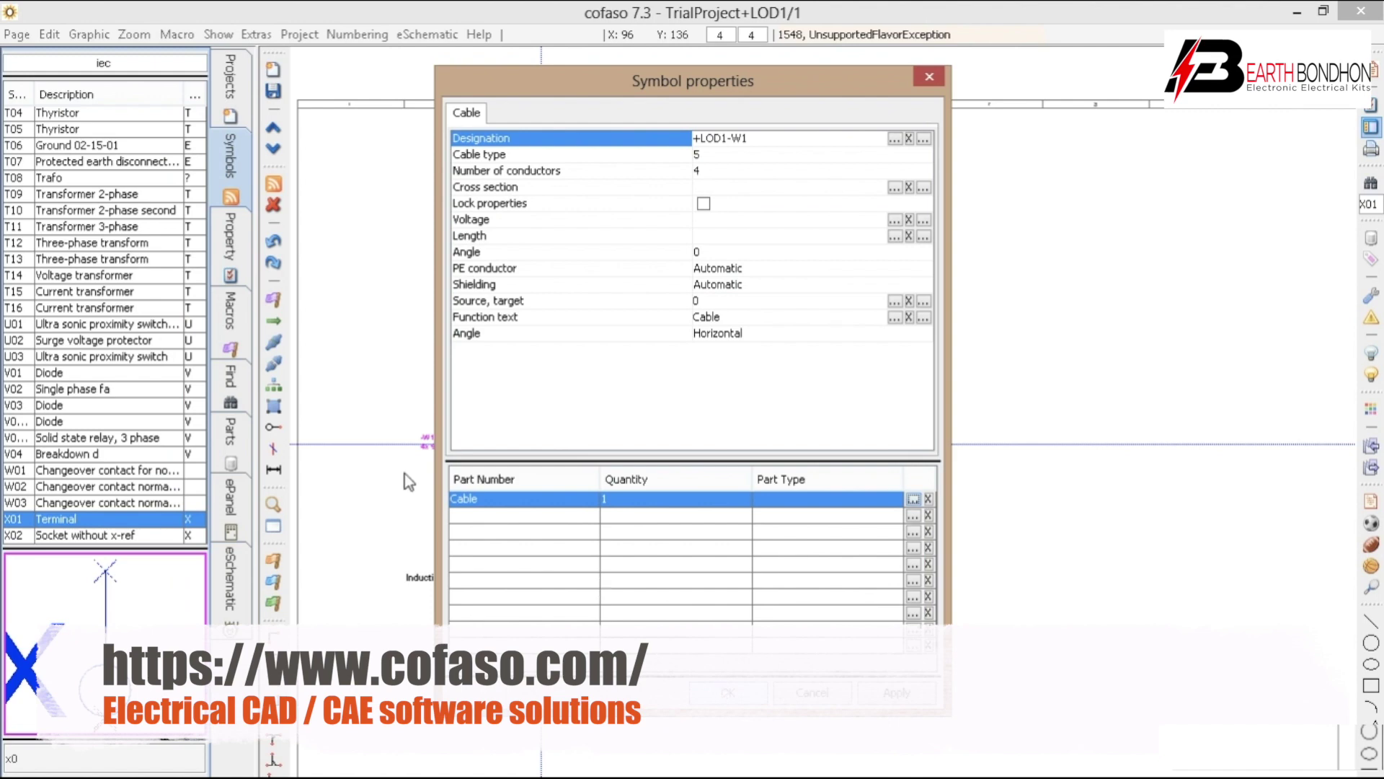
{"action": "left_click", "coordinate": [738, 694]}
{"action": "scroll", "coordinate": [613, 477], "scroll_direction": "up", "scroll_amount": 2}
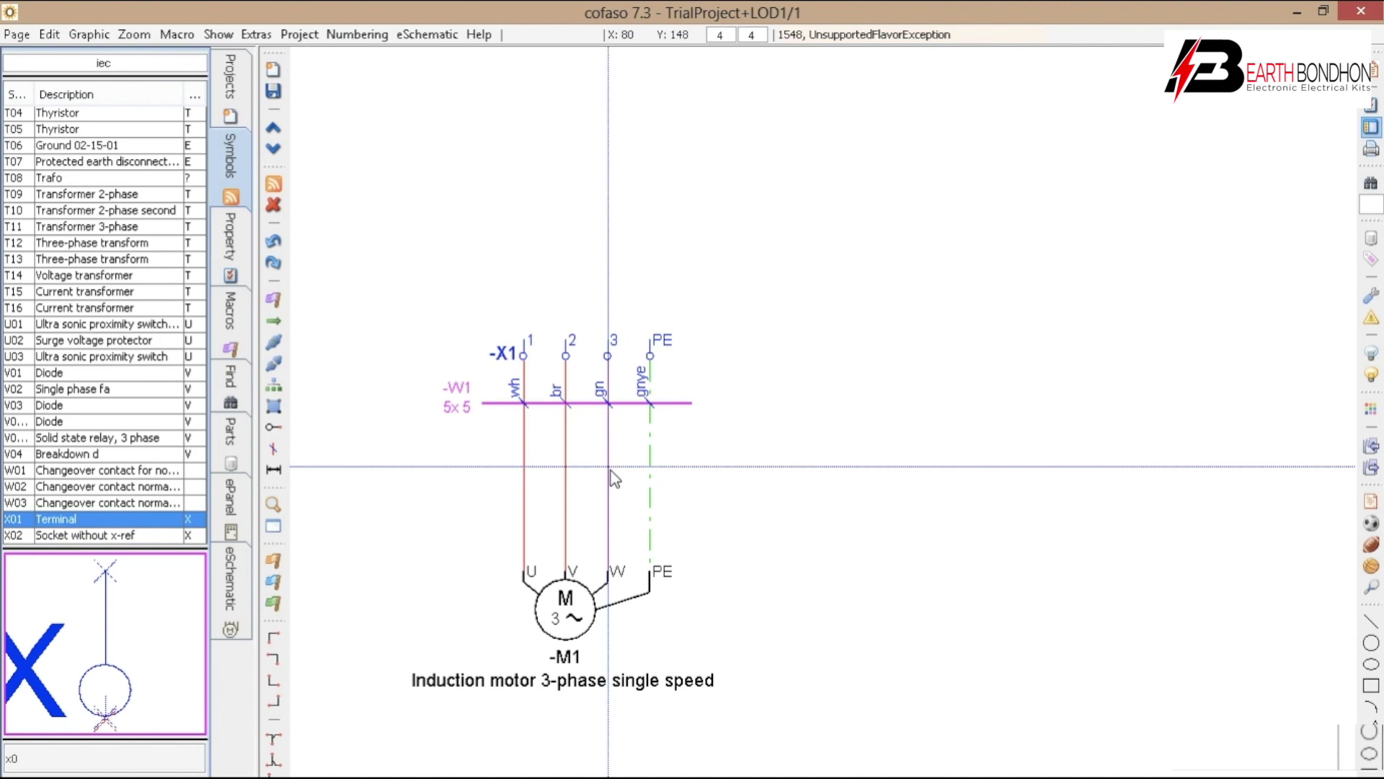
Place the three-pole motor protection switch symbol Q03 above terminals 1 to 3 at X 64, Y 36, accepting its default properties.
{"action": "scroll", "coordinate": [613, 480], "scroll_direction": "down", "scroll_amount": 2}
{"action": "left_click", "coordinate": [142, 759]}
{"action": "type", "text": "q03"}
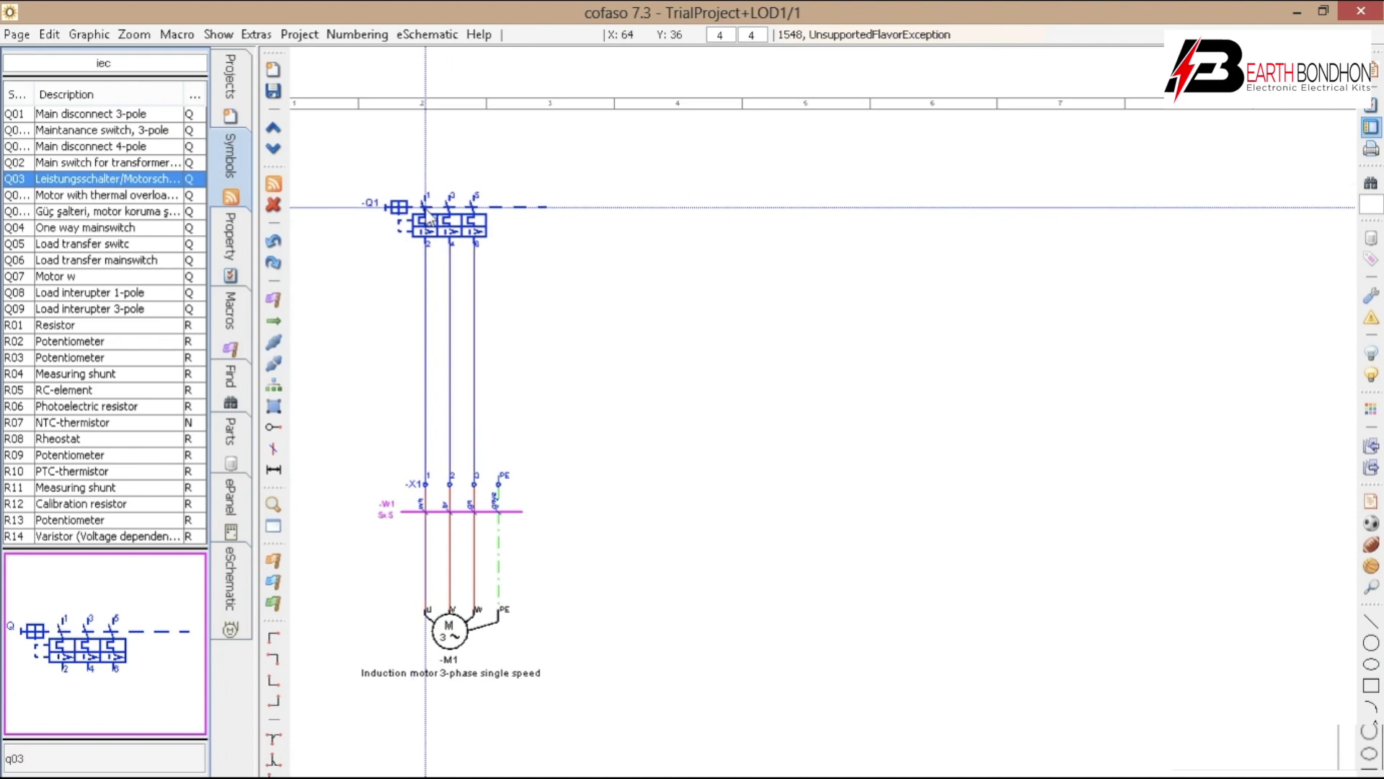
{"action": "left_click", "coordinate": [426, 211]}
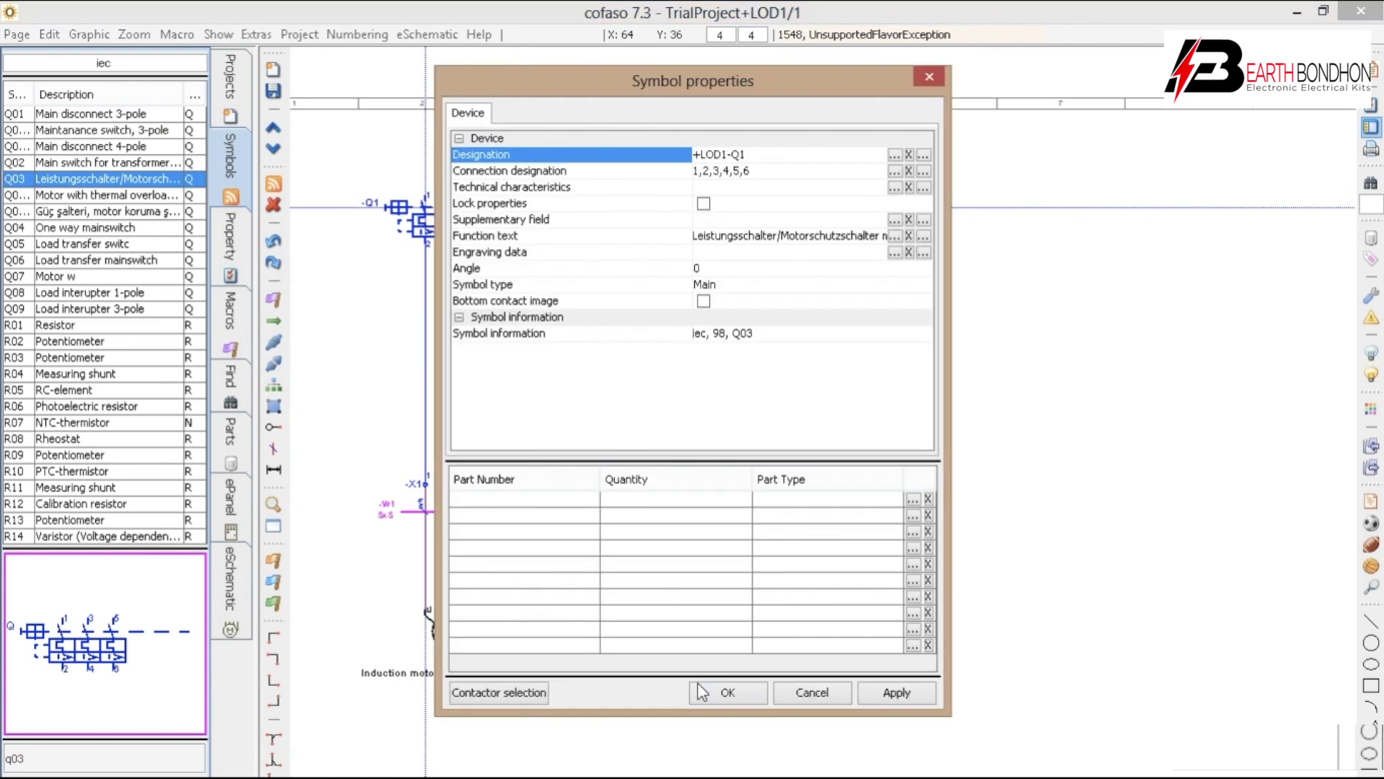
{"action": "left_click", "coordinate": [728, 692]}
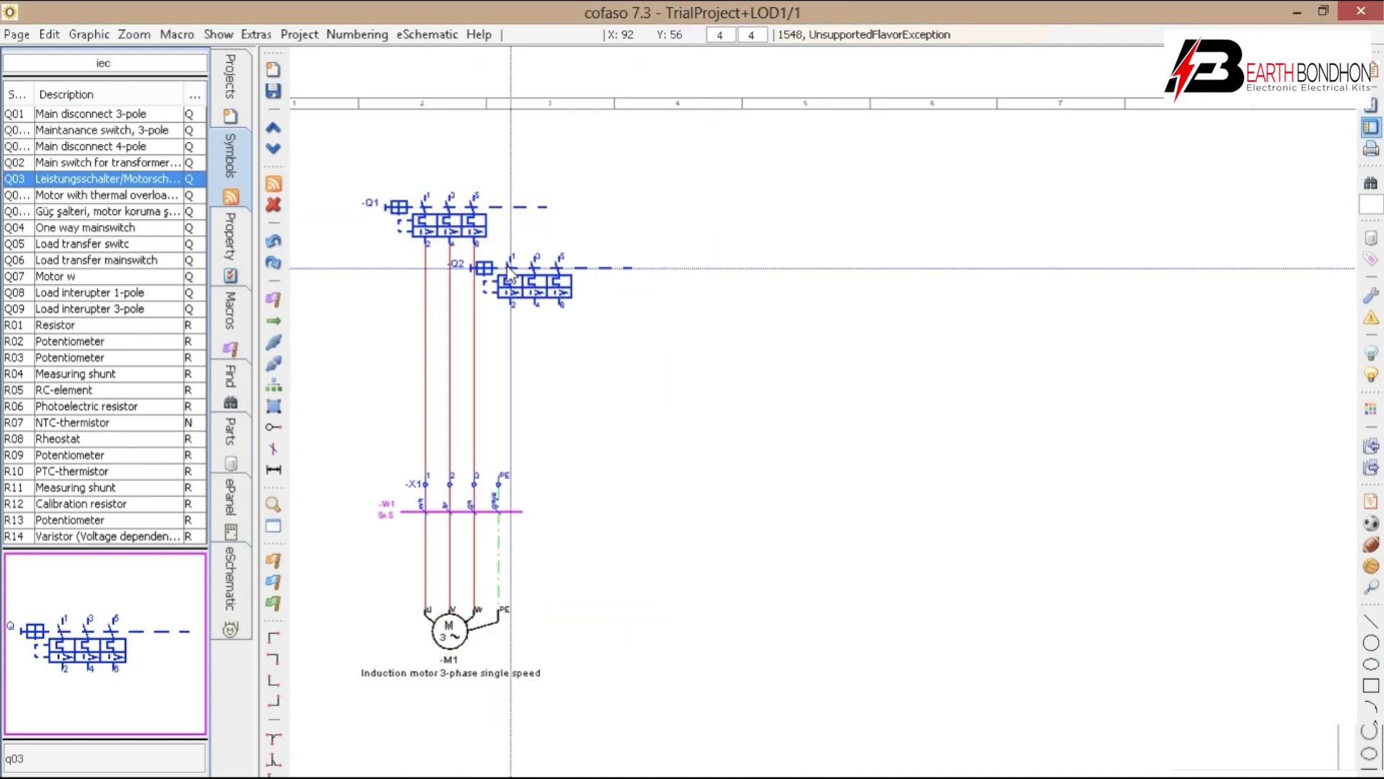
Add staggered T connections above the three poles of the motor protection switch and one above the PE terminal.
{"action": "left_click", "coordinate": [273, 738]}
{"action": "scroll", "coordinate": [433, 124], "scroll_direction": "up", "scroll_amount": 2}
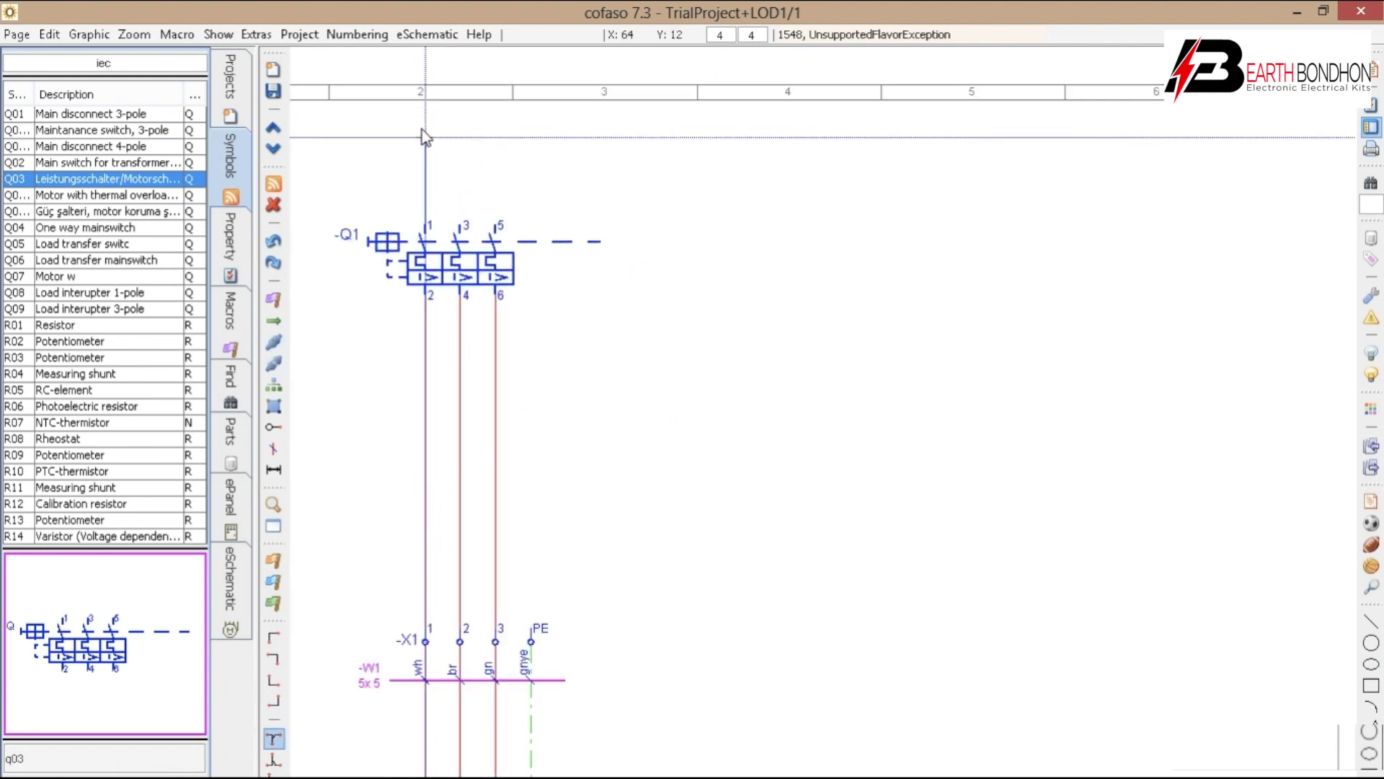
{"action": "left_click_drag", "start_coordinate": [425, 127], "coordinate": [521, 169]}
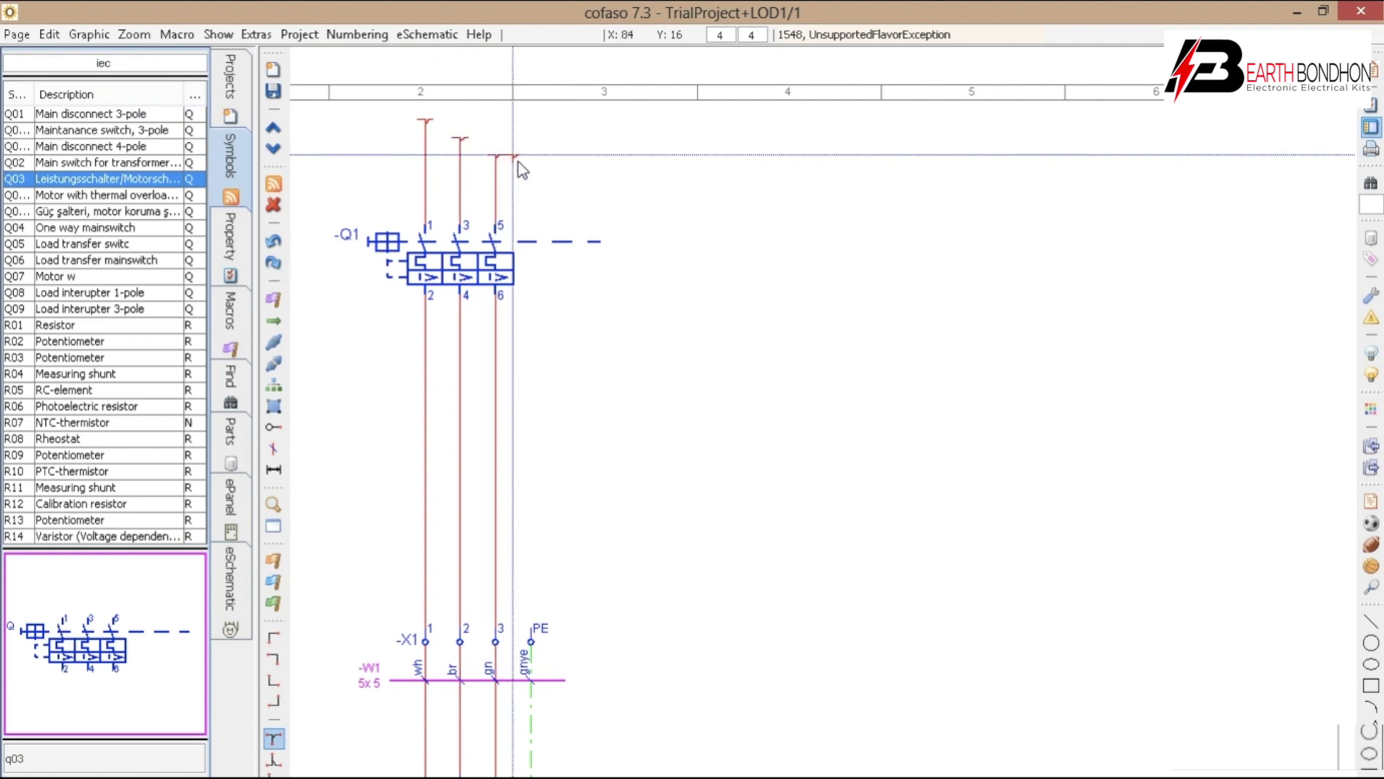
{"action": "left_click", "coordinate": [532, 600]}
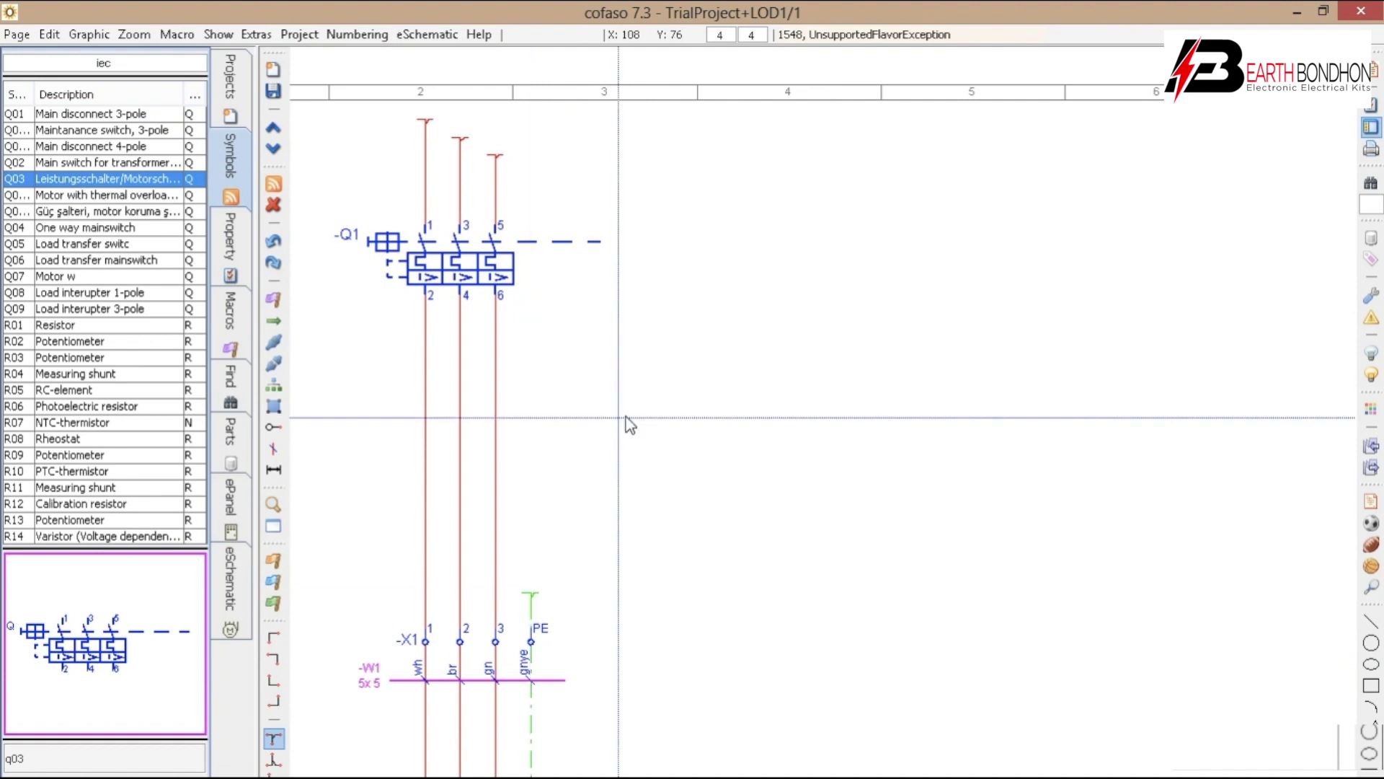
Copy the complete motor circuit, from the T connections to the motor, and paste a second one beside it on the same supply lines.
{"action": "scroll", "coordinate": [627, 513], "scroll_direction": "down", "scroll_amount": 2}
{"action": "left_click_drag", "start_coordinate": [643, 718], "coordinate": [425, 149]}
{"action": "right_click", "coordinate": [522, 252]}
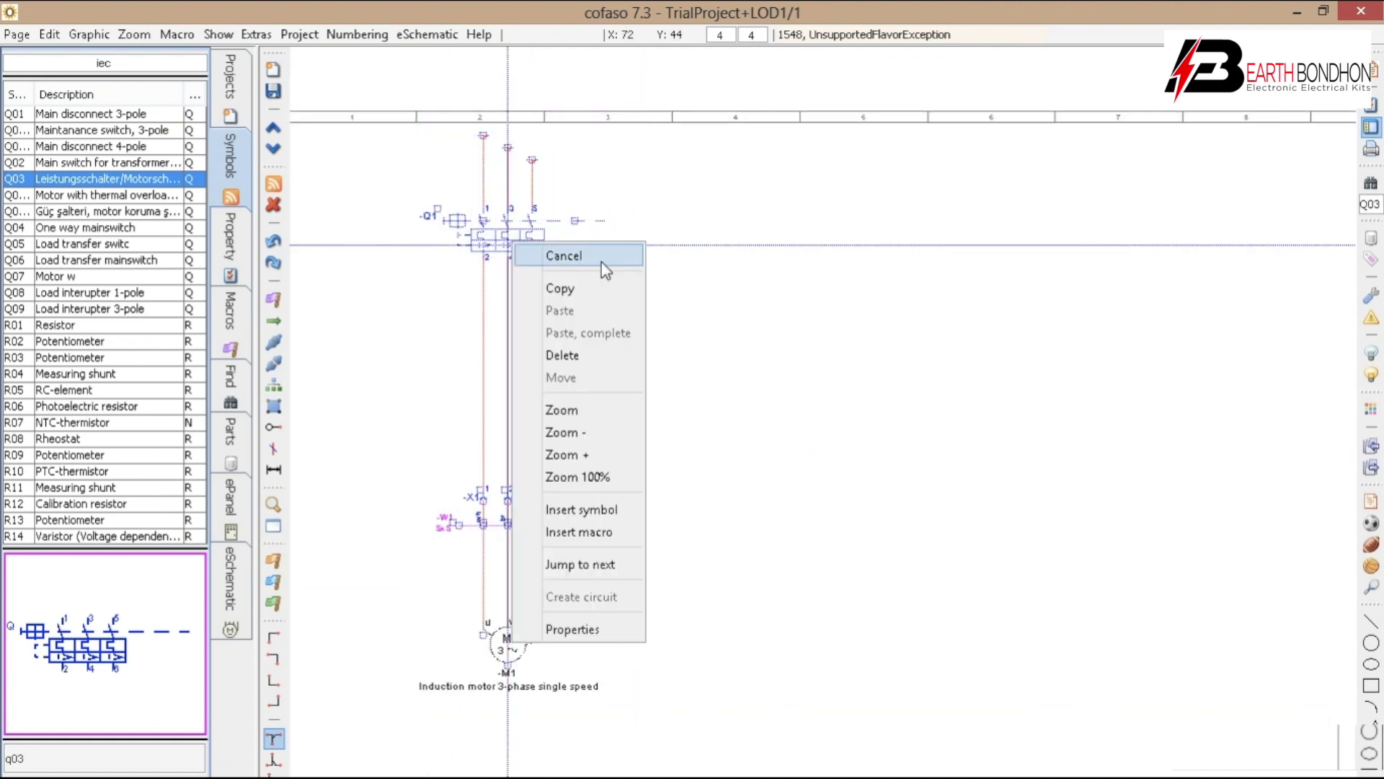
{"action": "left_click", "coordinate": [582, 287]}
{"action": "right_click", "coordinate": [704, 248]}
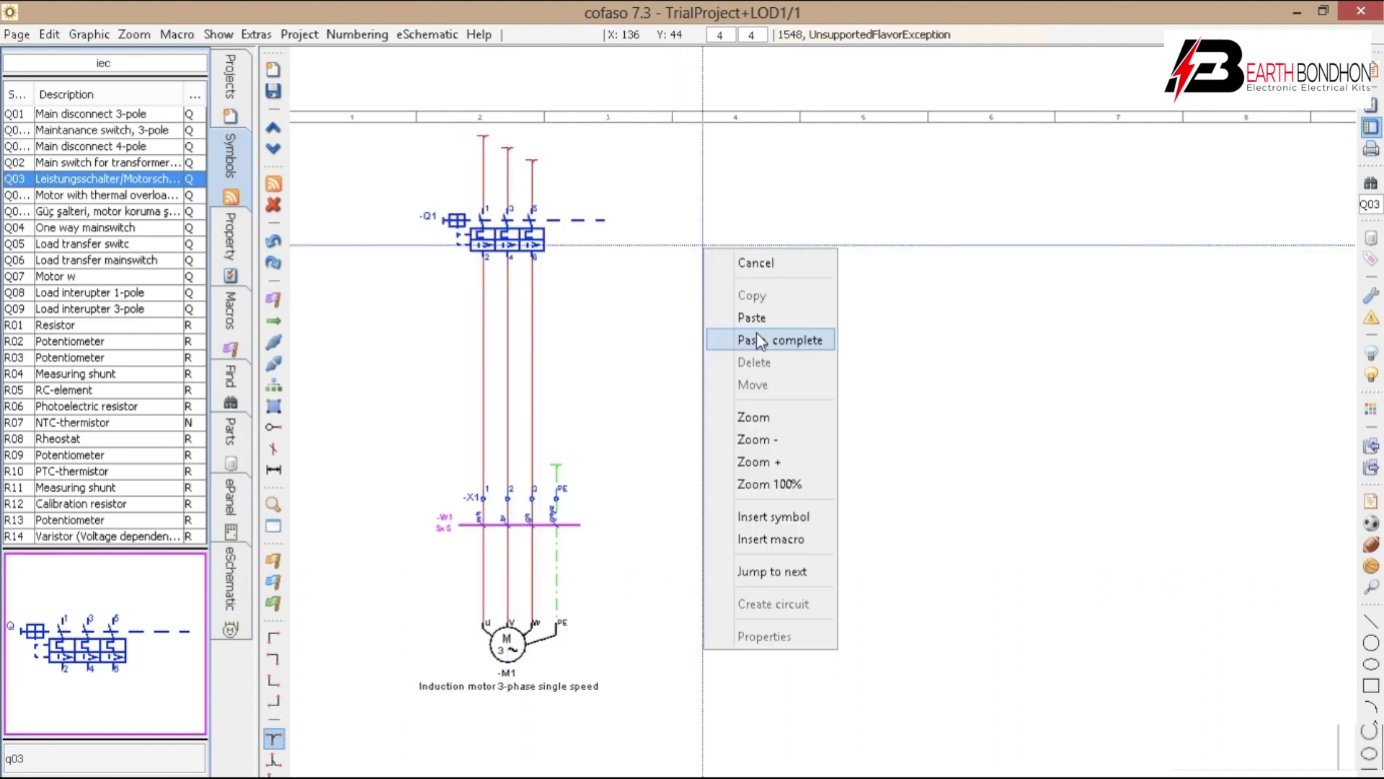
{"action": "left_click", "coordinate": [769, 323]}
{"action": "left_click", "coordinate": [754, 136]}
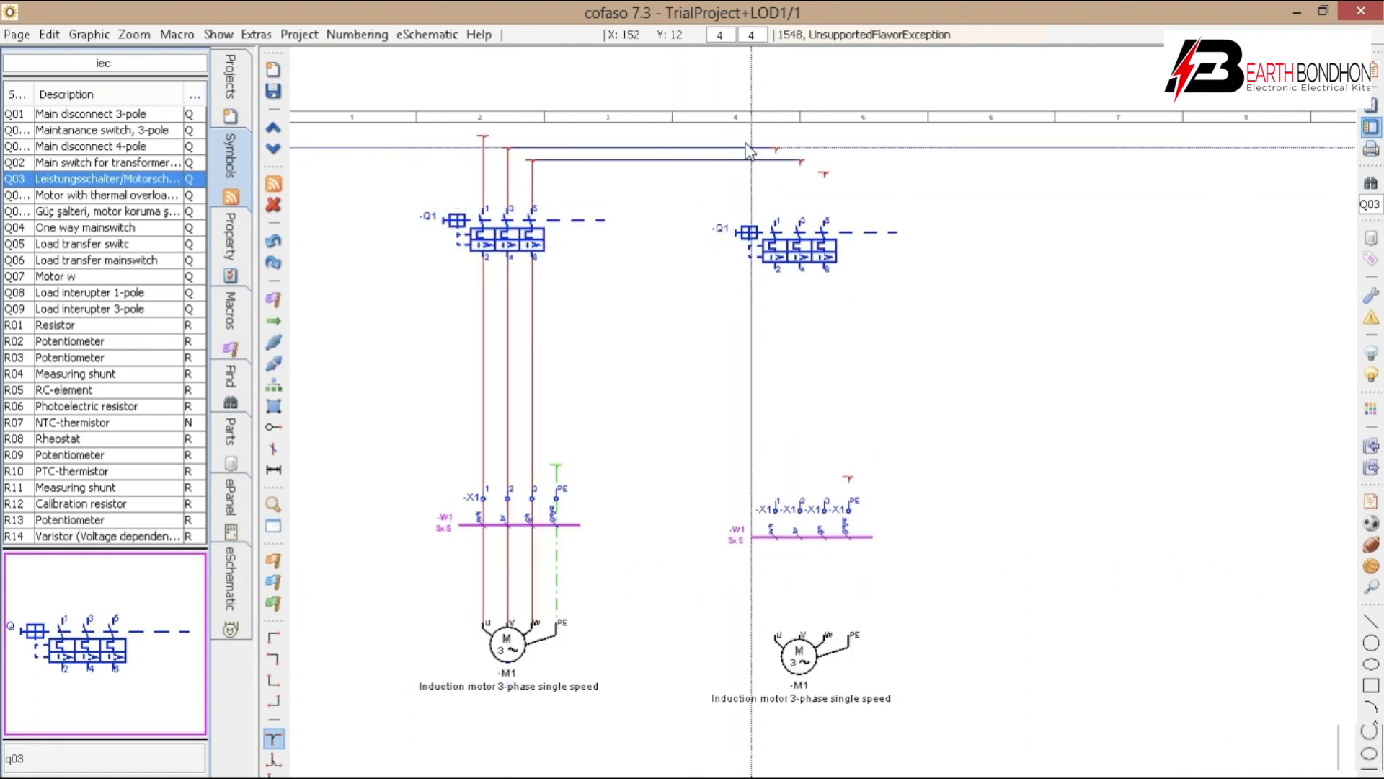
Place a third and a fourth copy of the motor circuit further along the same supply lines.
{"action": "left_click", "coordinate": [1032, 136]}
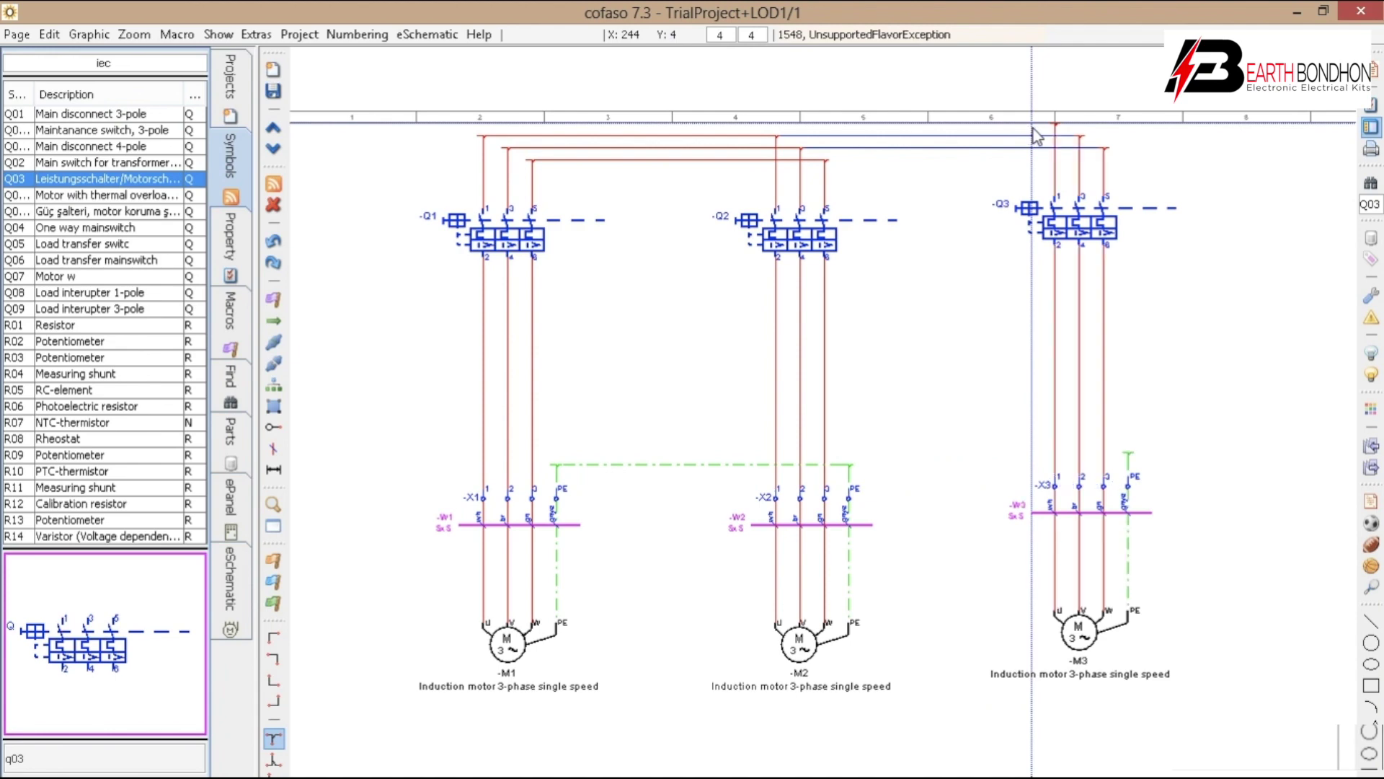
{"action": "key", "text": "Escape"}
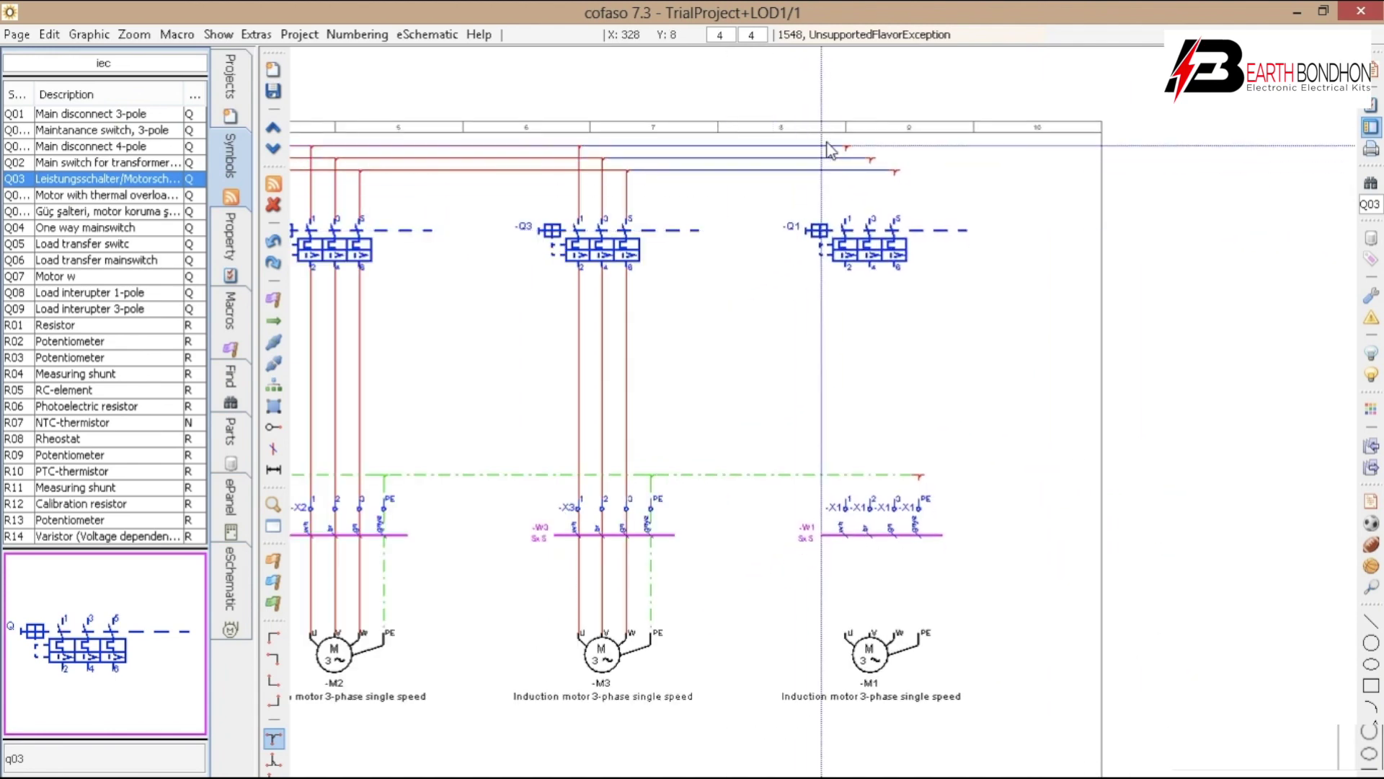
{"action": "left_click", "coordinate": [834, 151]}
{"action": "scroll", "coordinate": [633, 350], "scroll_direction": "down", "scroll_amount": 2}
{"action": "scroll", "coordinate": [626, 511], "scroll_direction": "down", "scroll_amount": 1}
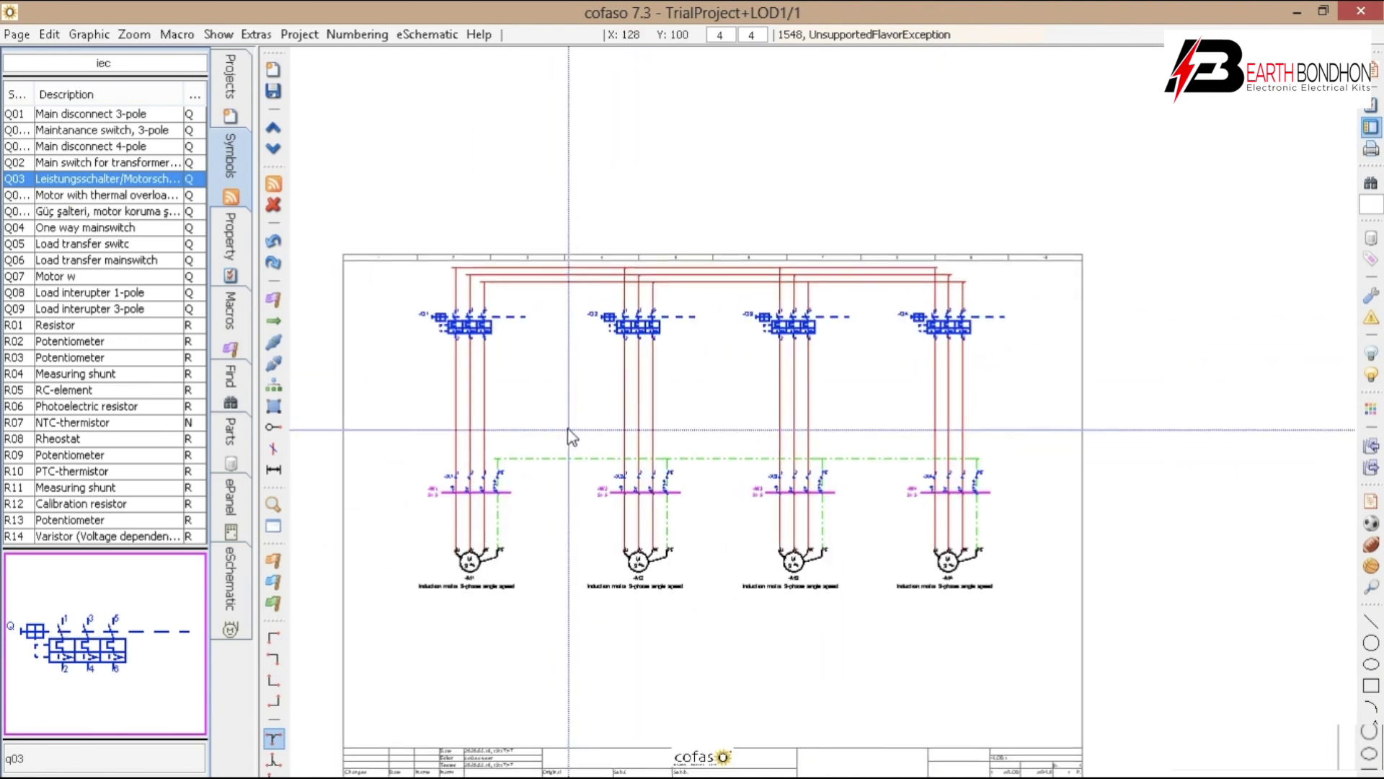
Place potential arrows L1, L2 and L3 at X 24 where the three supply lines start, accepting their default properties.
{"action": "scroll", "coordinate": [571, 433], "scroll_direction": "up", "scroll_amount": 3}
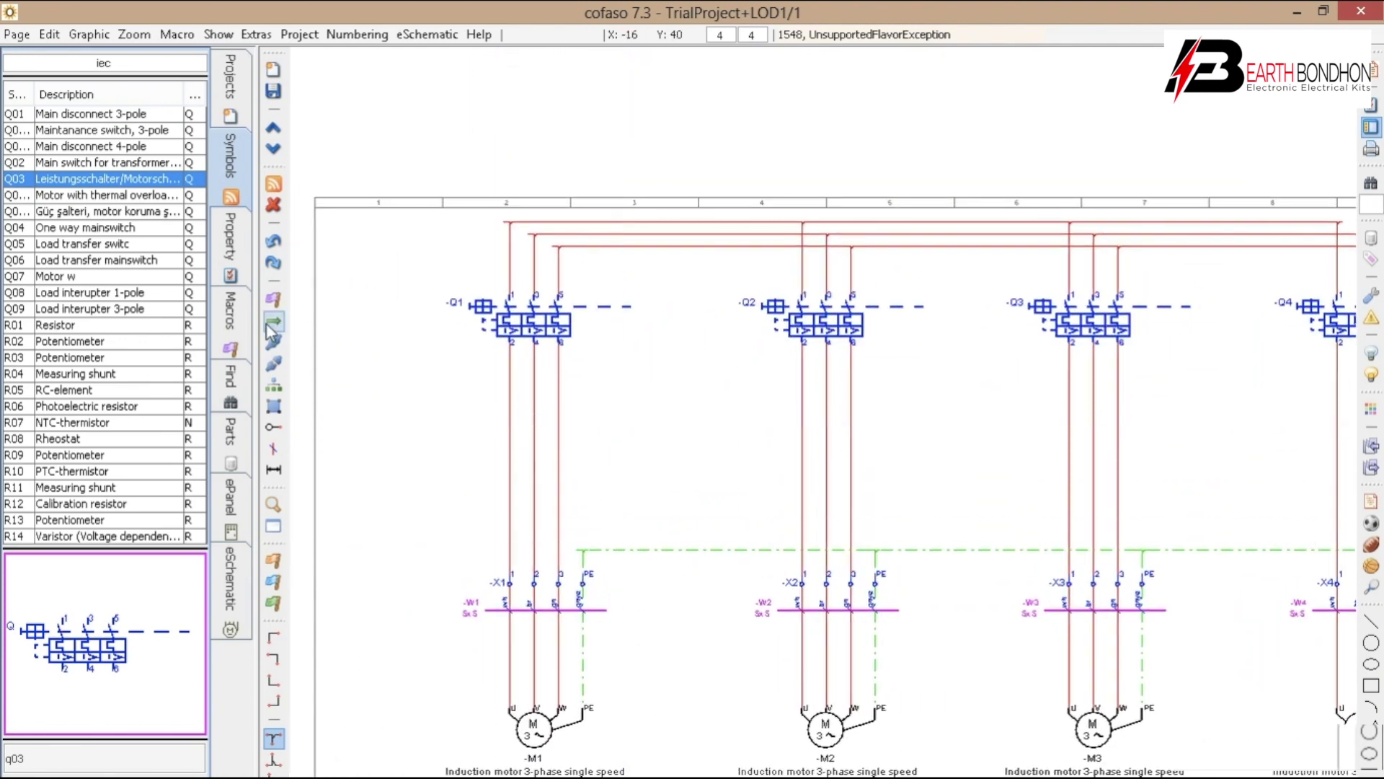
{"action": "scroll", "coordinate": [400, 232], "scroll_direction": "up", "scroll_amount": 2}
{"action": "double_click", "coordinate": [372, 210]}
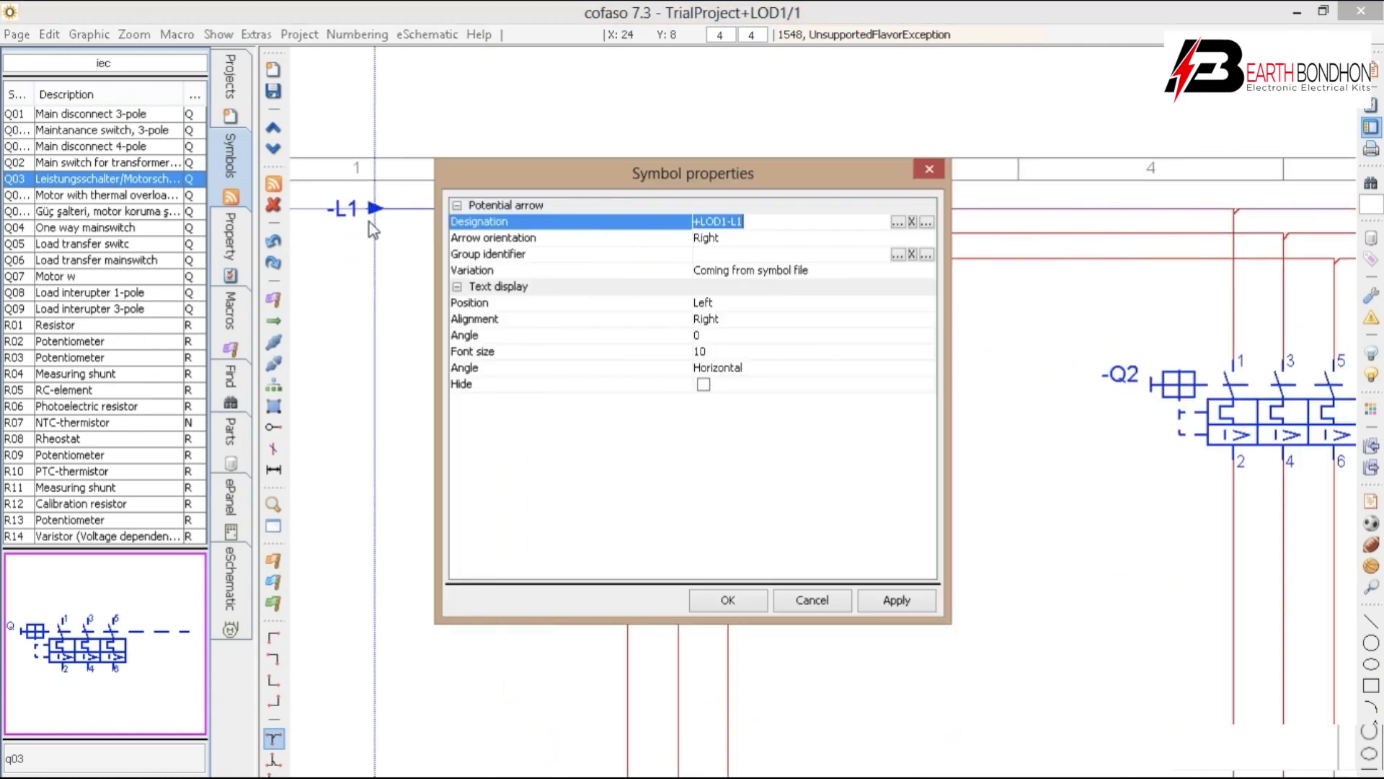
{"action": "left_click", "coordinate": [743, 598]}
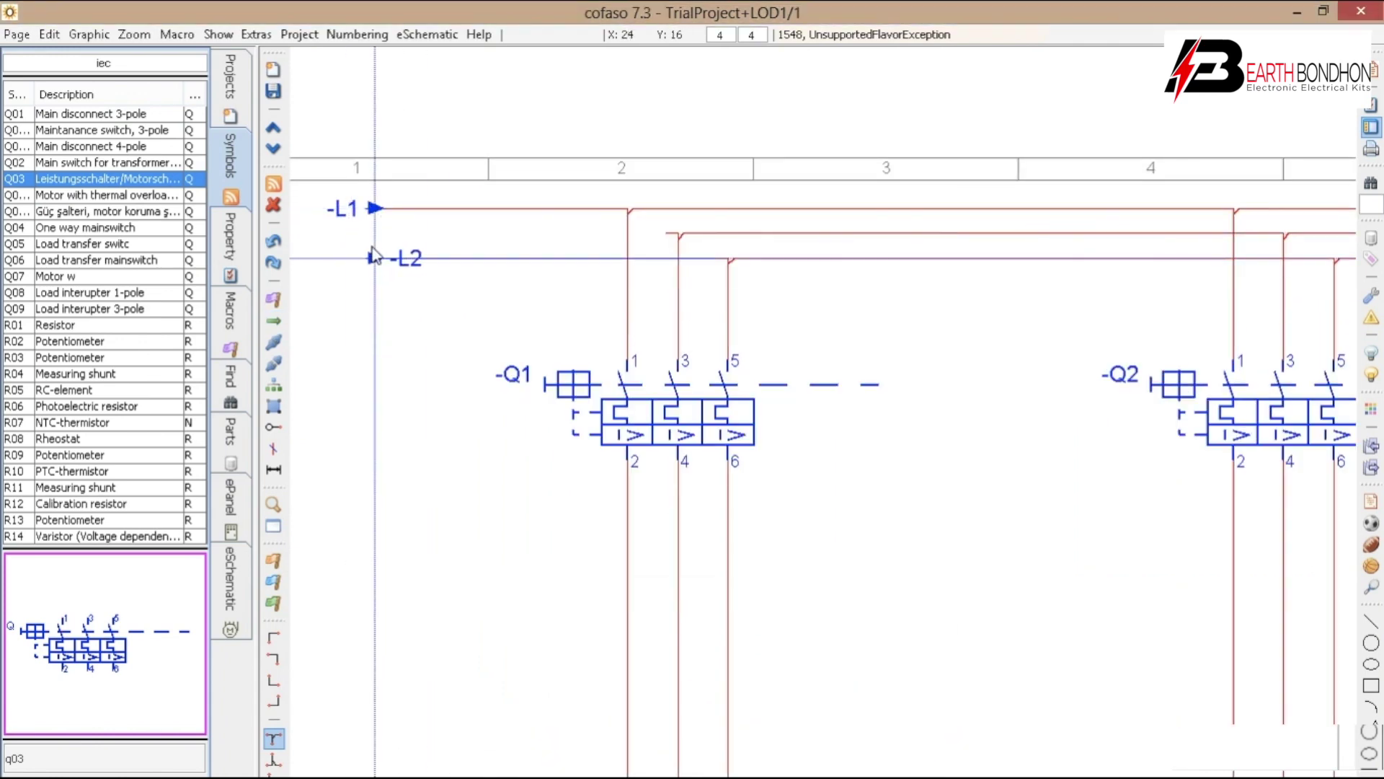
{"action": "left_click", "coordinate": [377, 274]}
{"action": "left_click", "coordinate": [717, 602]}
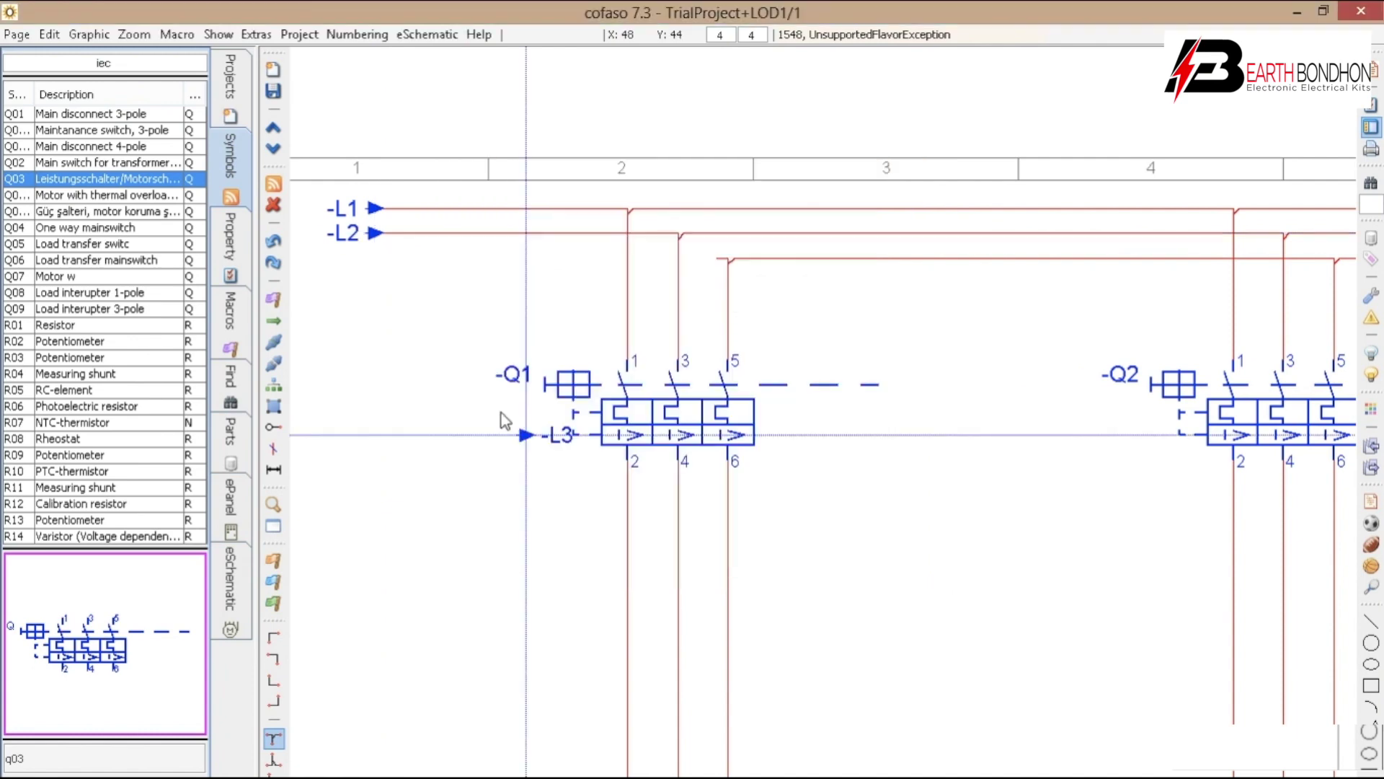
{"action": "left_click", "coordinate": [375, 276]}
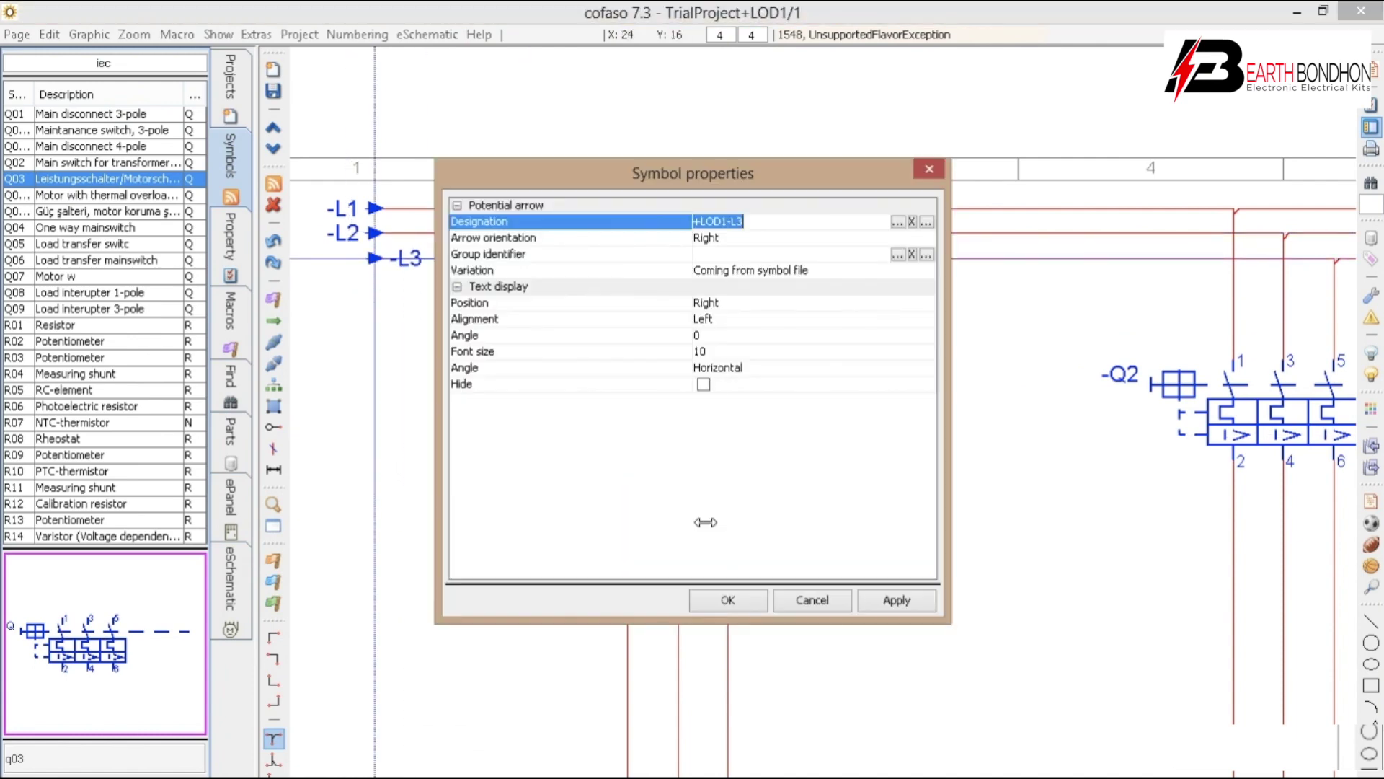
{"action": "left_click", "coordinate": [721, 601]}
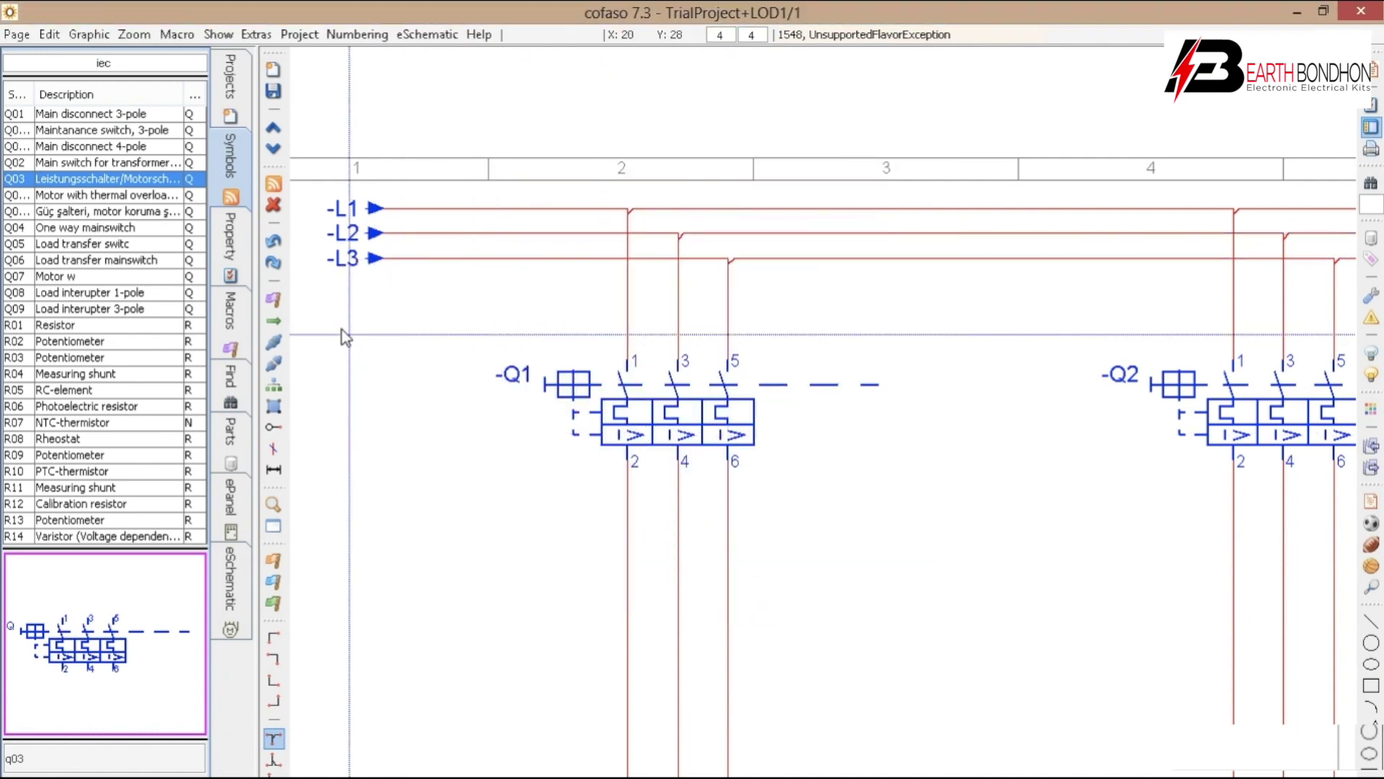
{"action": "key", "text": "Escape"}
Copy the L1, L2 and L3 potential arrows and paste them at X 388 on the supply lines beyond the fourth circuit.
{"action": "right_click", "coordinate": [375, 233]}
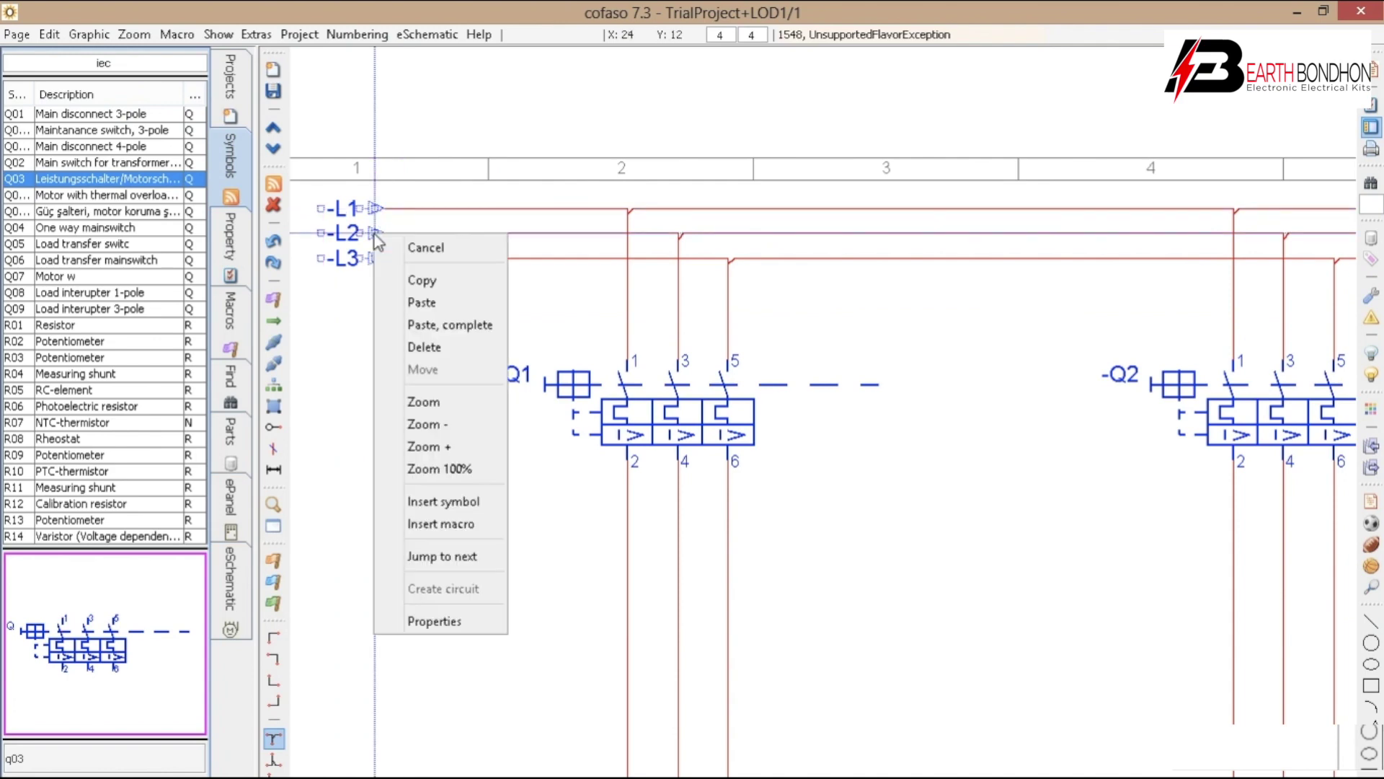
{"action": "scroll", "coordinate": [849, 398], "scroll_direction": "down", "scroll_amount": 5}
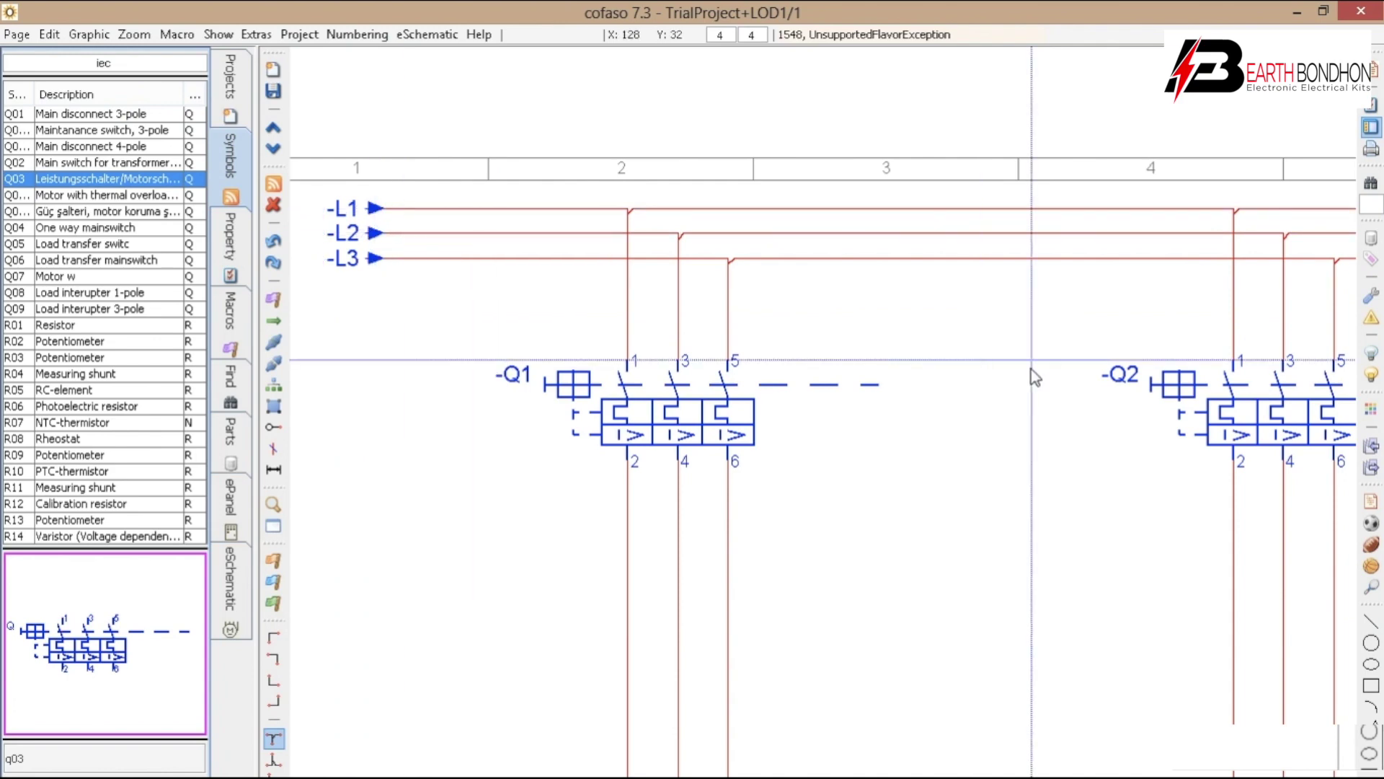
{"action": "left_click_drag", "start_coordinate": [1186, 467], "coordinate": [849, 405]}
{"action": "left_click_drag", "start_coordinate": [1141, 362], "coordinate": [721, 340]}
{"action": "scroll", "coordinate": [992, 245], "scroll_direction": "up", "scroll_amount": 3}
{"action": "scroll", "coordinate": [992, 248], "scroll_direction": "up", "scroll_amount": 2}
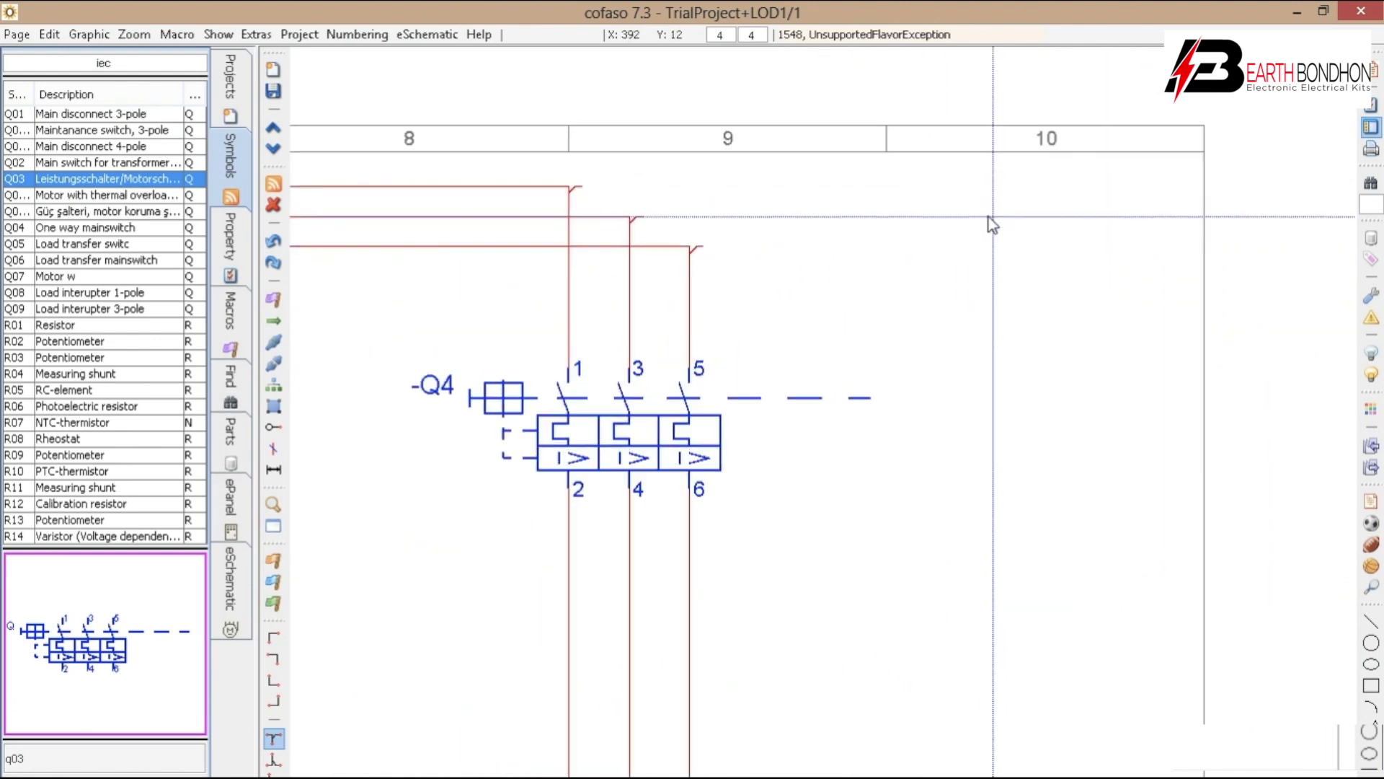
{"action": "right_click", "coordinate": [986, 210]}
{"action": "left_click", "coordinate": [1037, 280]}
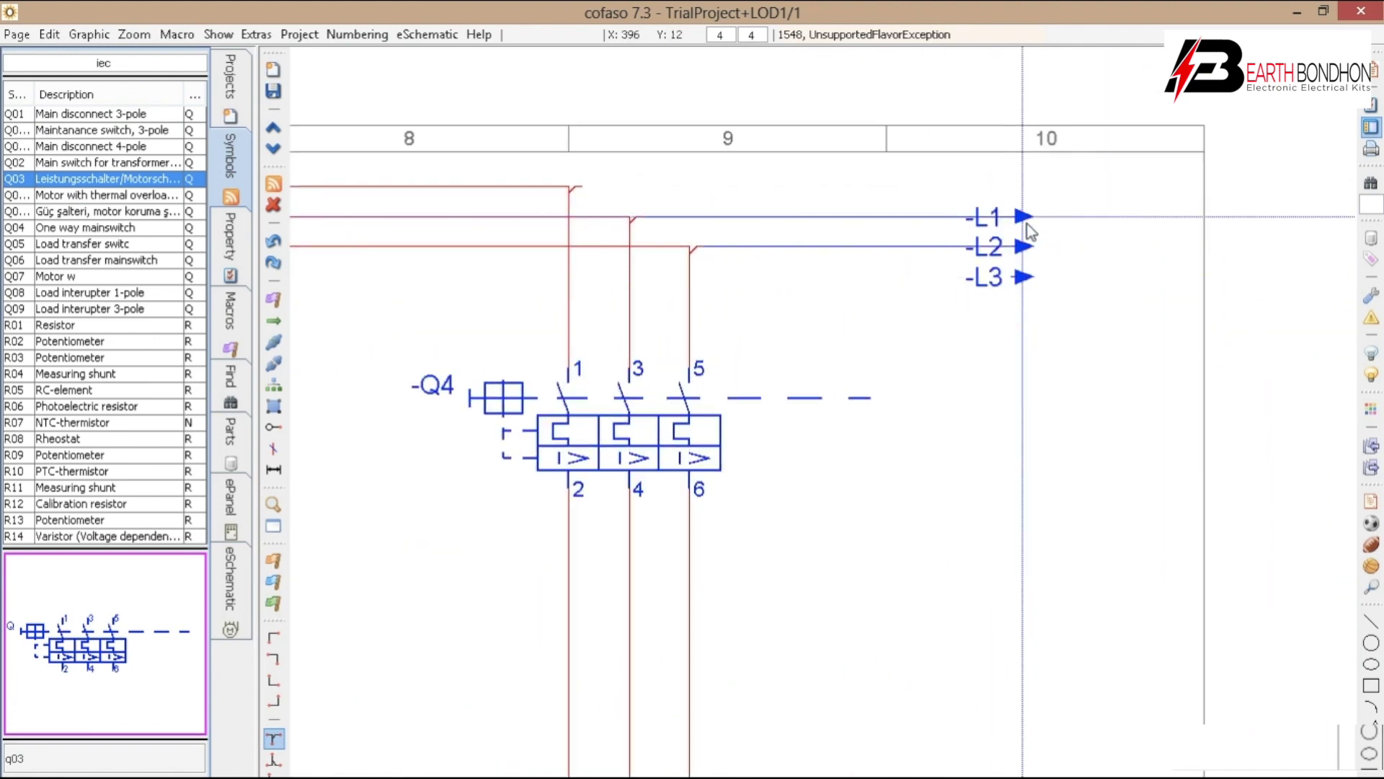
{"action": "scroll", "coordinate": [967, 196], "scroll_direction": "up", "scroll_amount": 1}
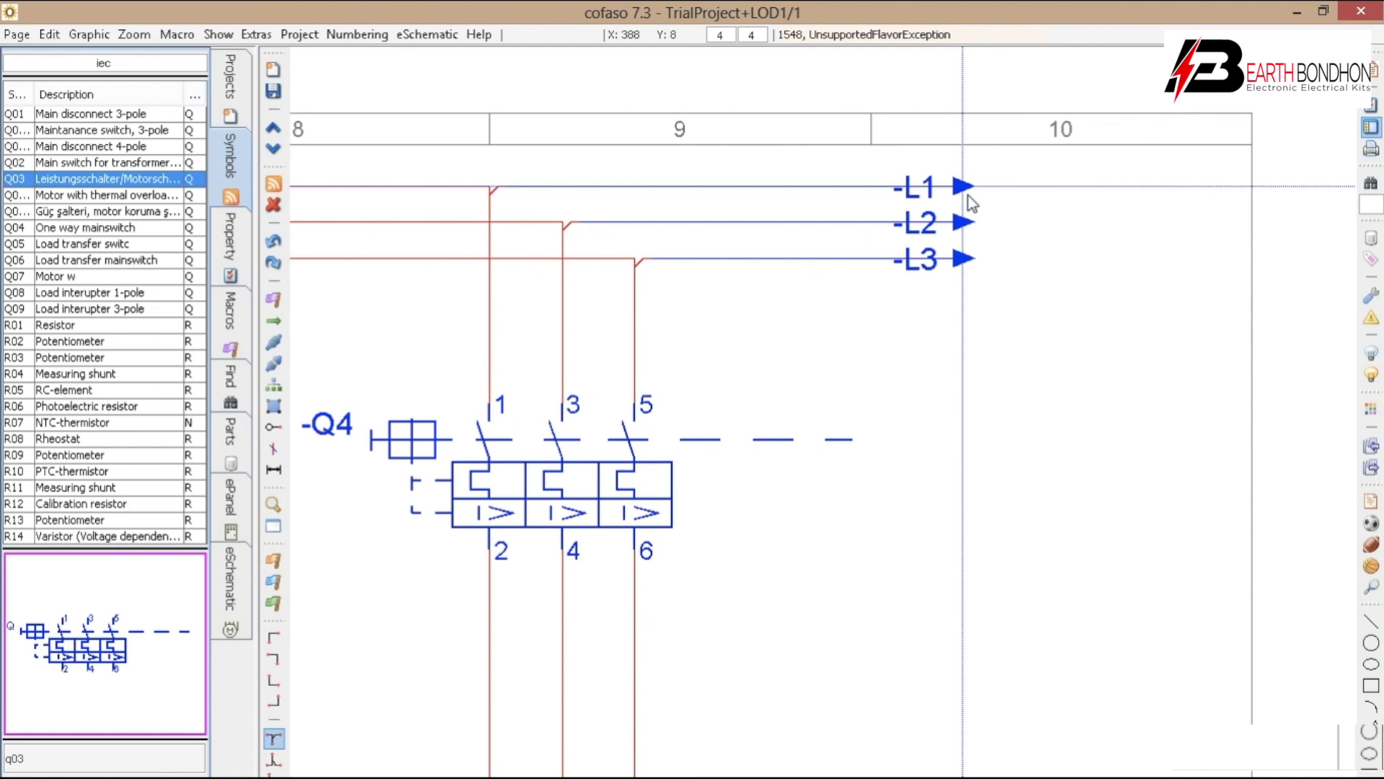
{"action": "left_click", "coordinate": [973, 196]}
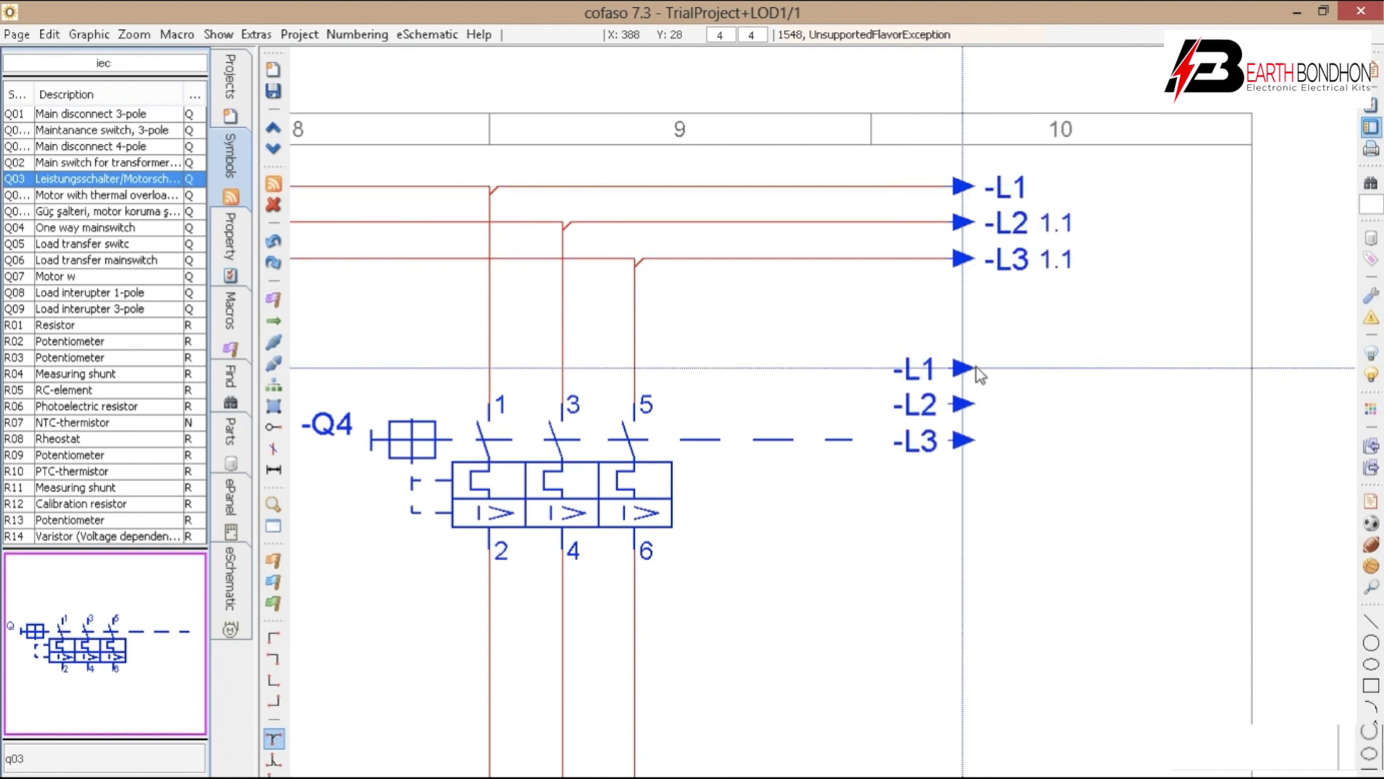
{"action": "key", "text": "Escape"}
{"action": "scroll", "coordinate": [889, 430], "scroll_direction": "down", "scroll_amount": 6}
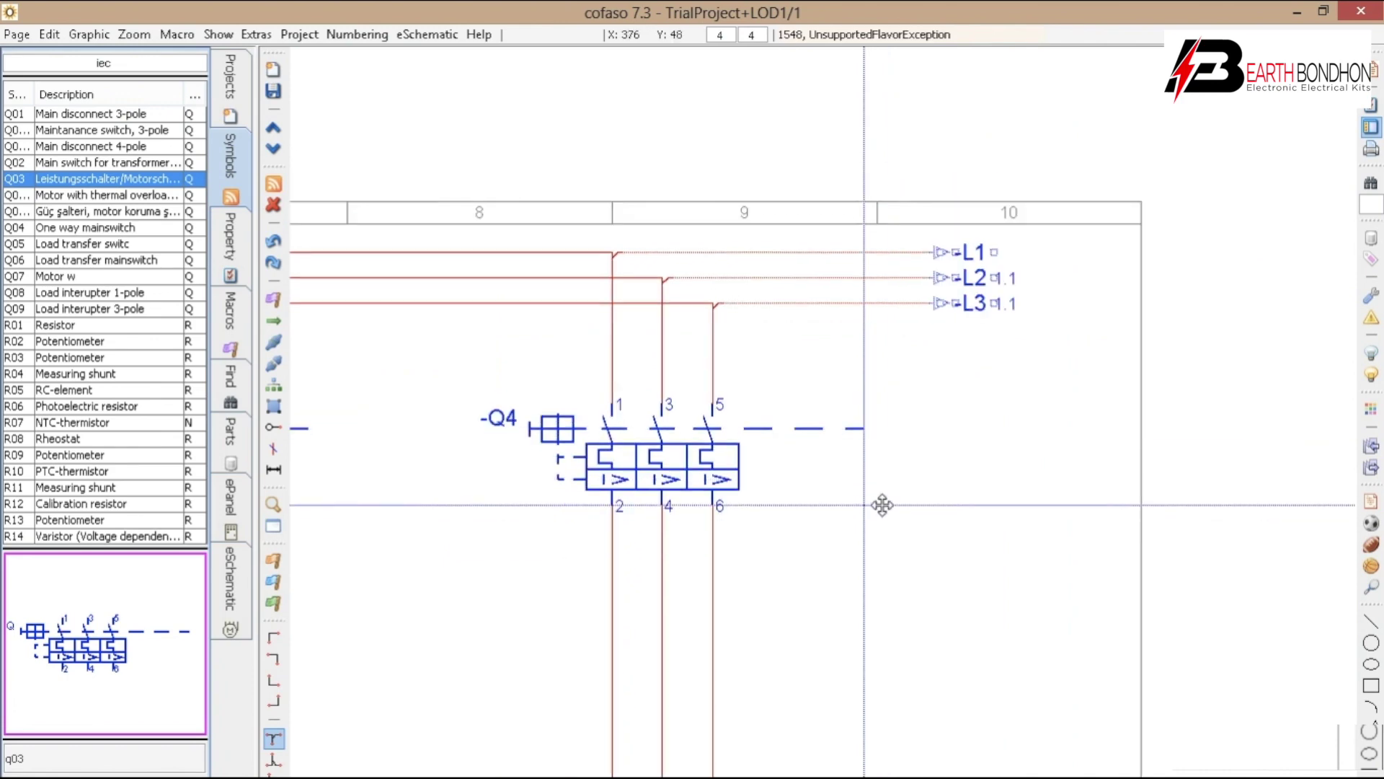
Place a potential arrow at X 24, Y 116 where the protective earth line starts and set its designation to PE.
{"action": "left_click_drag", "start_coordinate": [764, 409], "coordinate": [841, 391]}
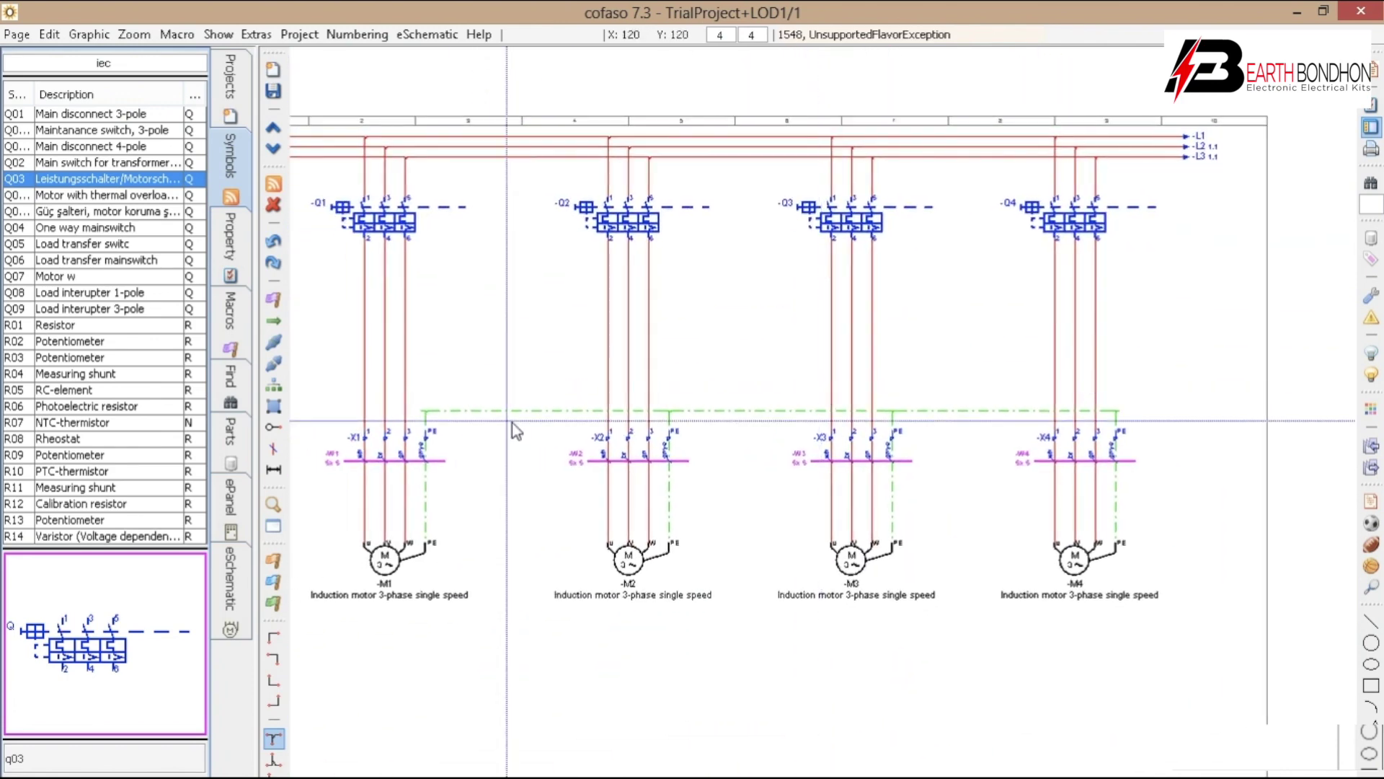
{"action": "left_click_drag", "start_coordinate": [411, 429], "coordinate": [687, 429]}
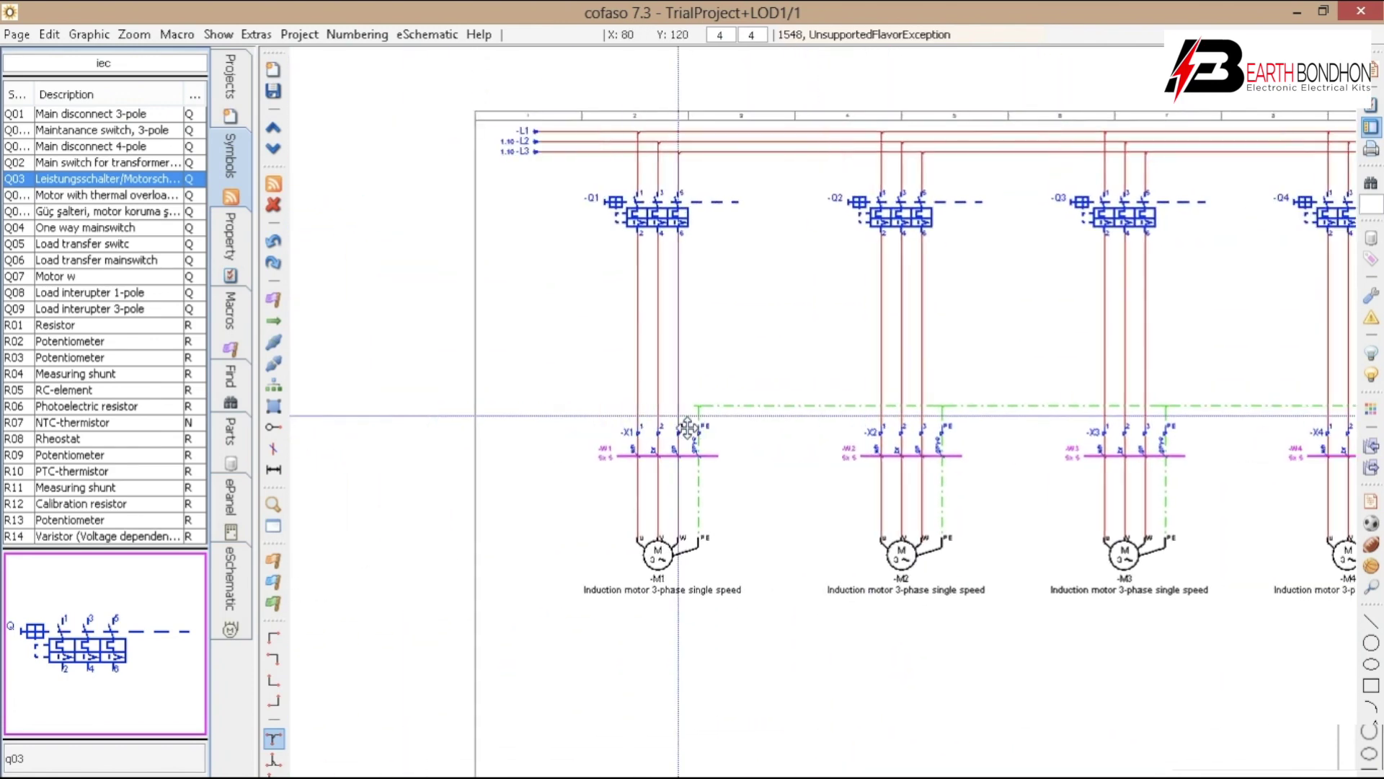
{"action": "left_click", "coordinate": [273, 321]}
{"action": "scroll", "coordinate": [559, 434], "scroll_direction": "up", "scroll_amount": 3}
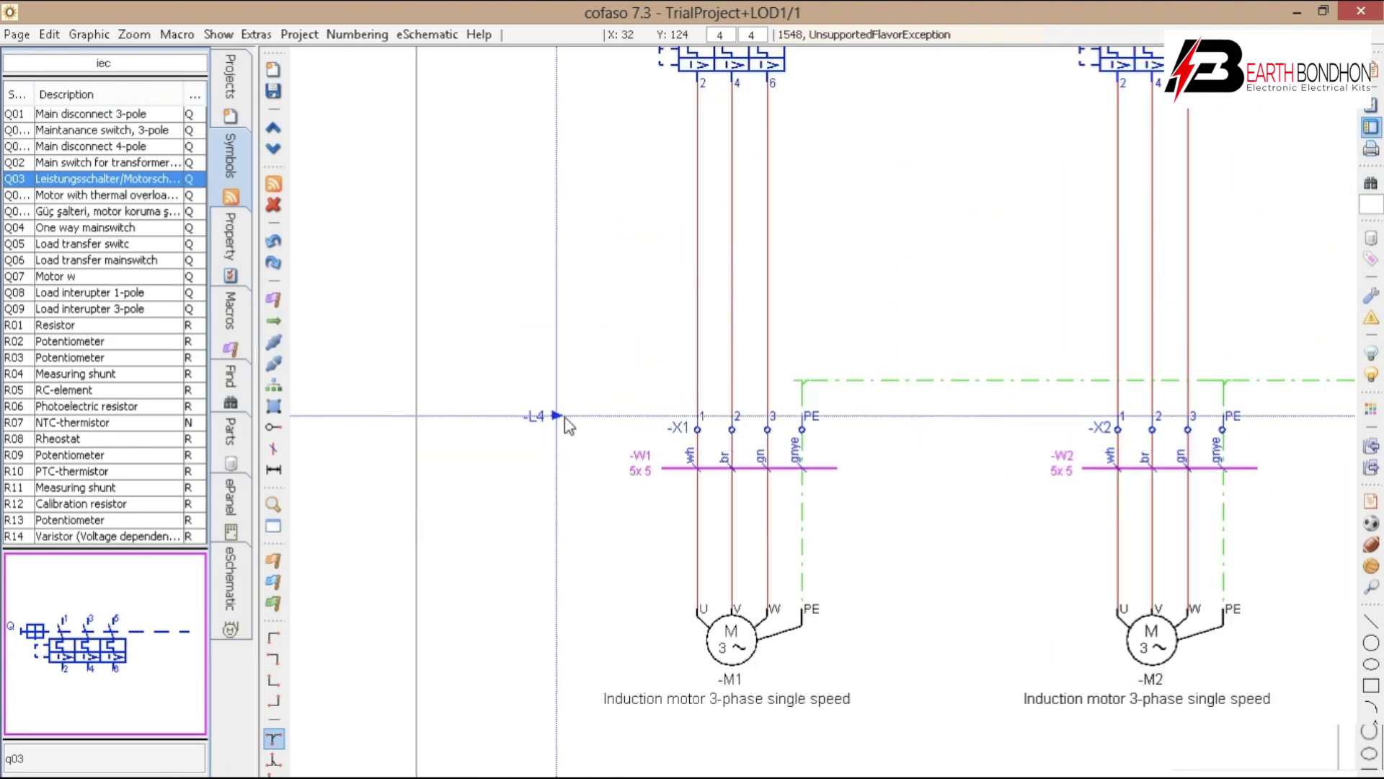
{"action": "scroll", "coordinate": [574, 497], "scroll_direction": "up", "scroll_amount": 1}
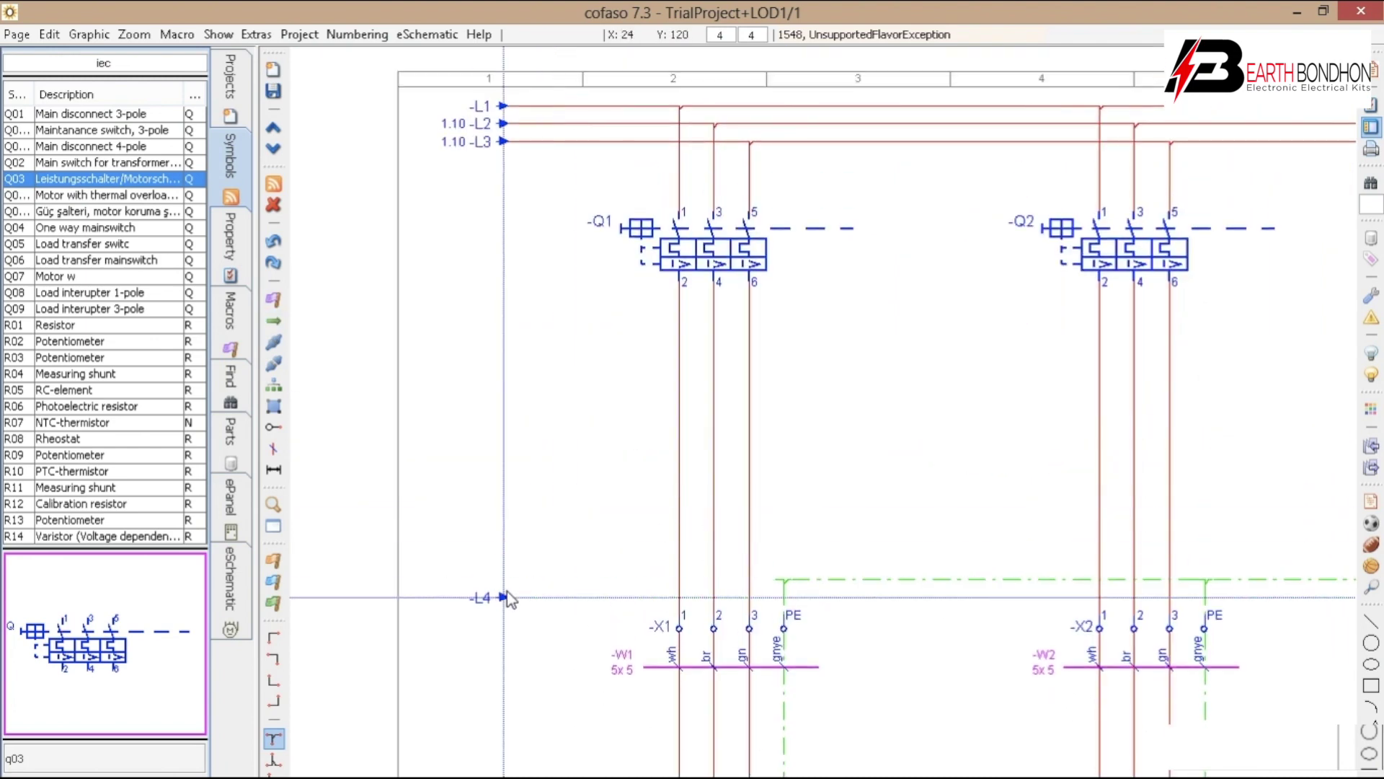
{"action": "left_click", "coordinate": [509, 585]}
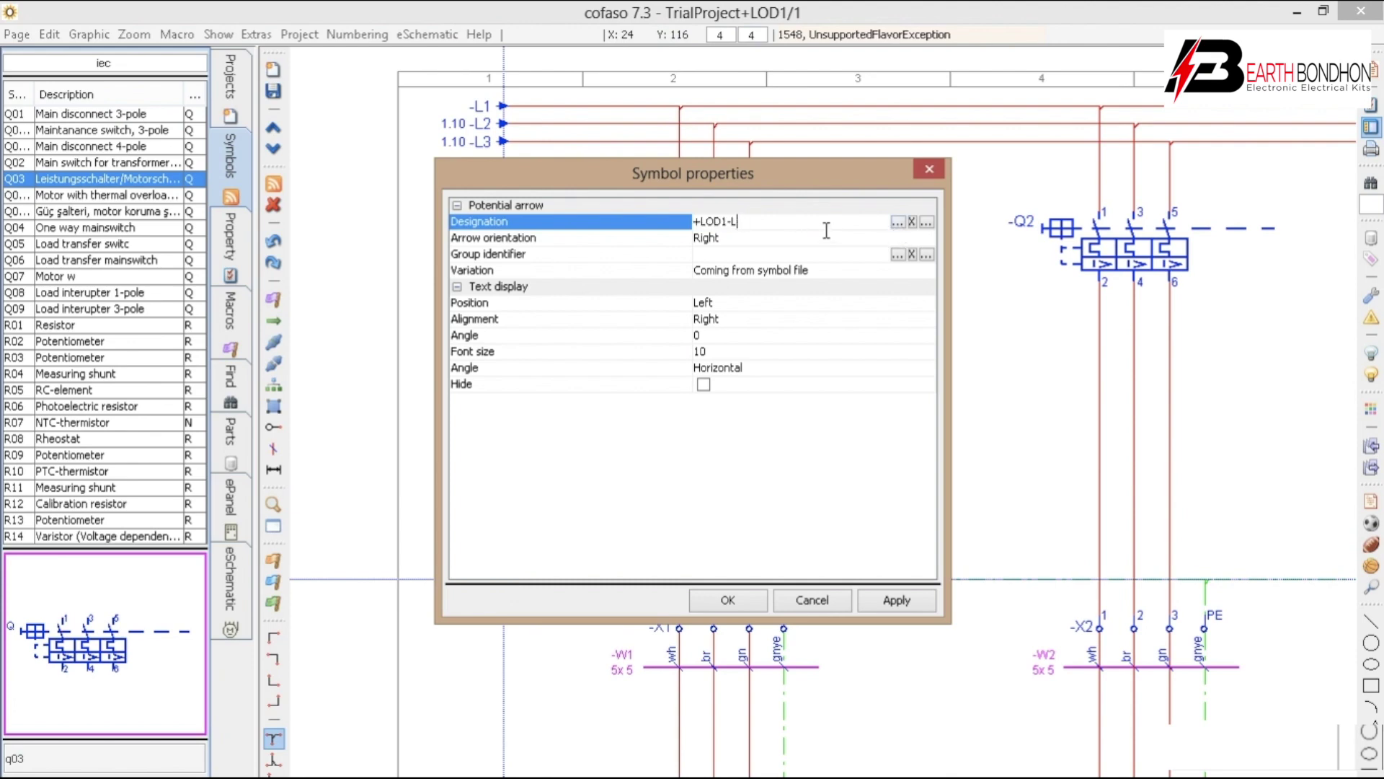
{"action": "type", "text": "PE"}
{"action": "key", "text": "Return"}
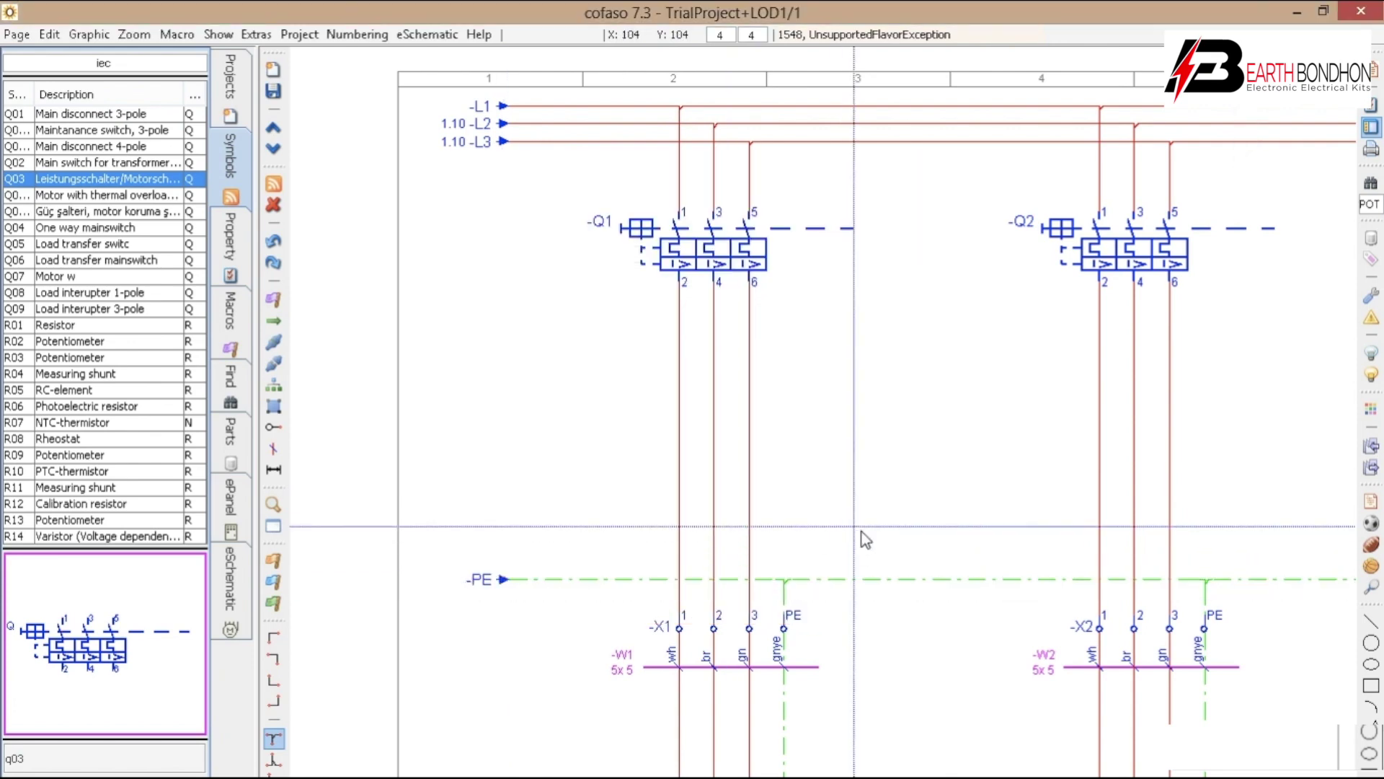
Place a potential arrow at X 388, Y 116 at the end of the protective earth line, choosing the existing PE designation.
{"action": "scroll", "coordinate": [865, 540], "scroll_direction": "down", "scroll_amount": 1}
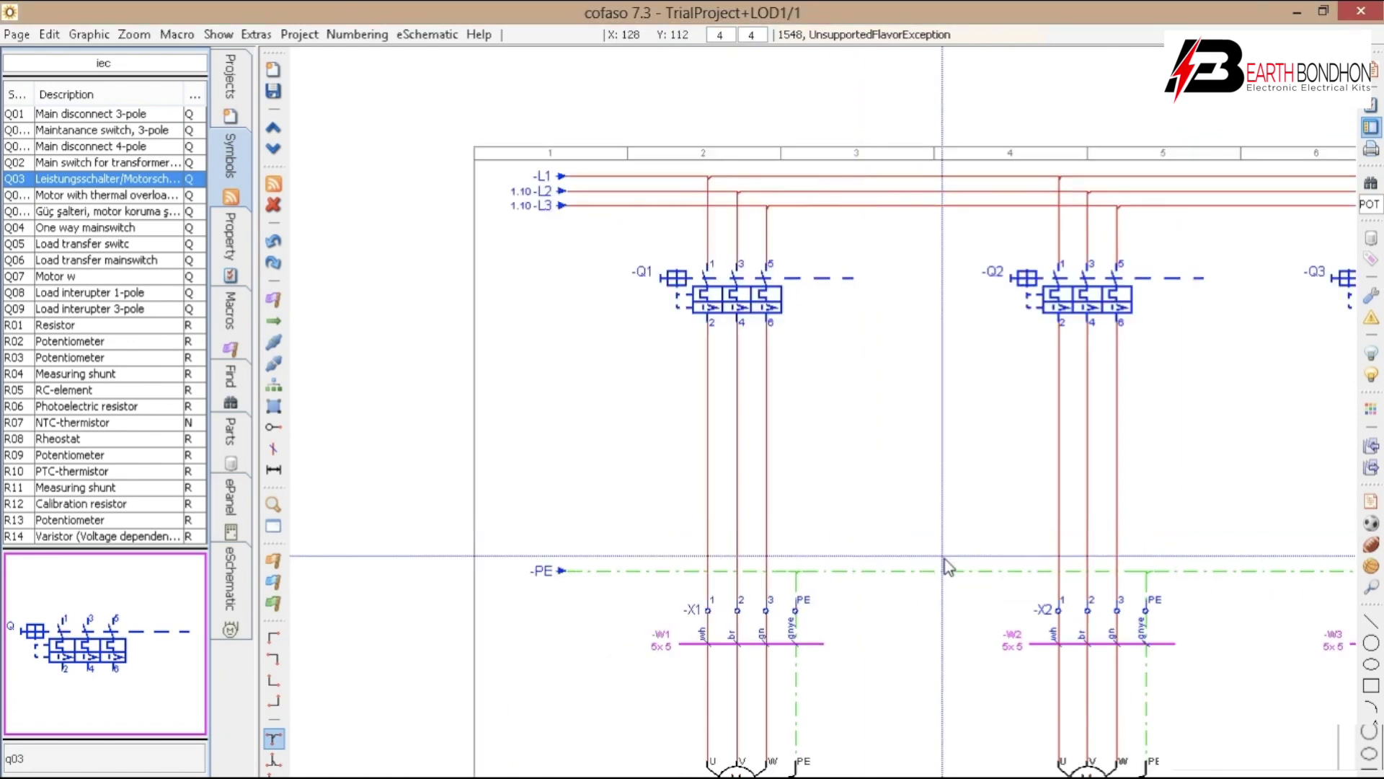
{"action": "left_click", "coordinate": [278, 329]}
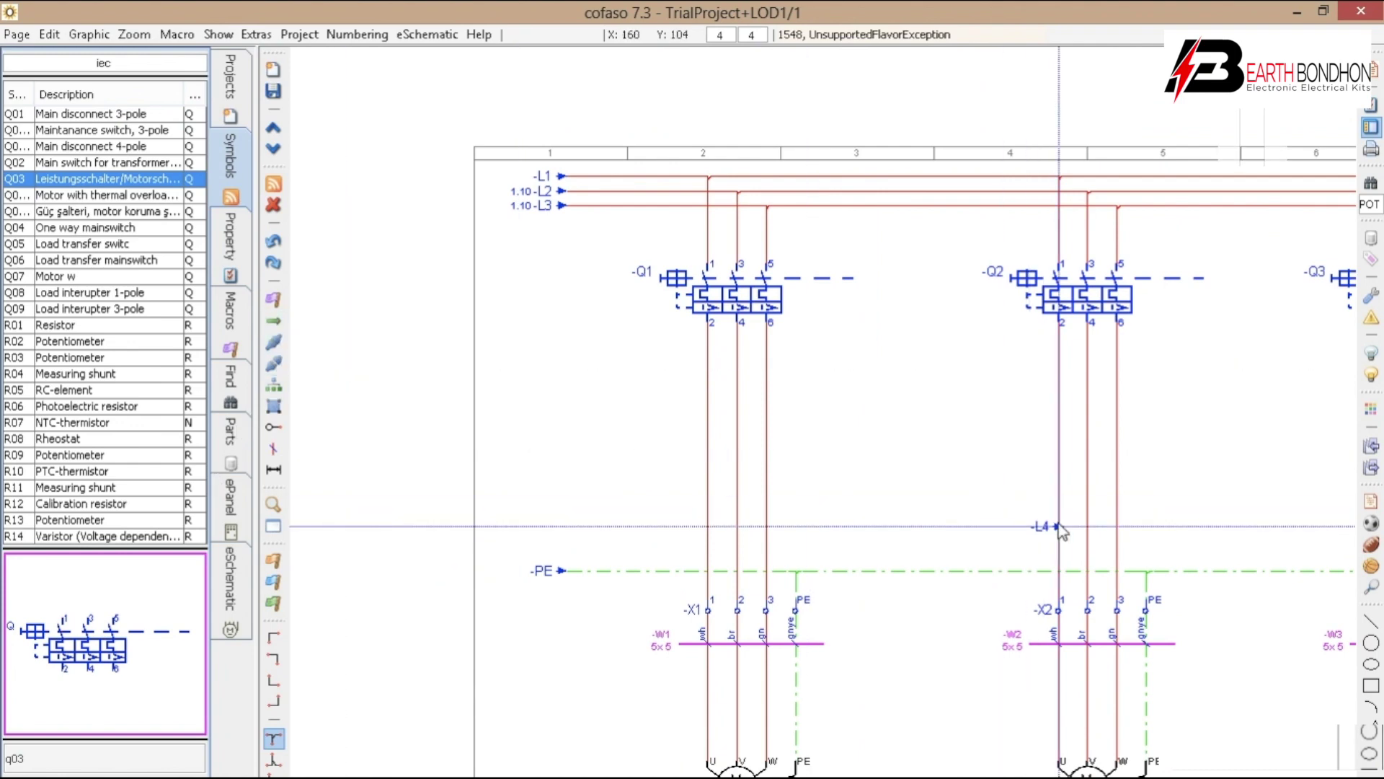
{"action": "scroll", "coordinate": [1058, 530], "scroll_direction": "down", "scroll_amount": 2}
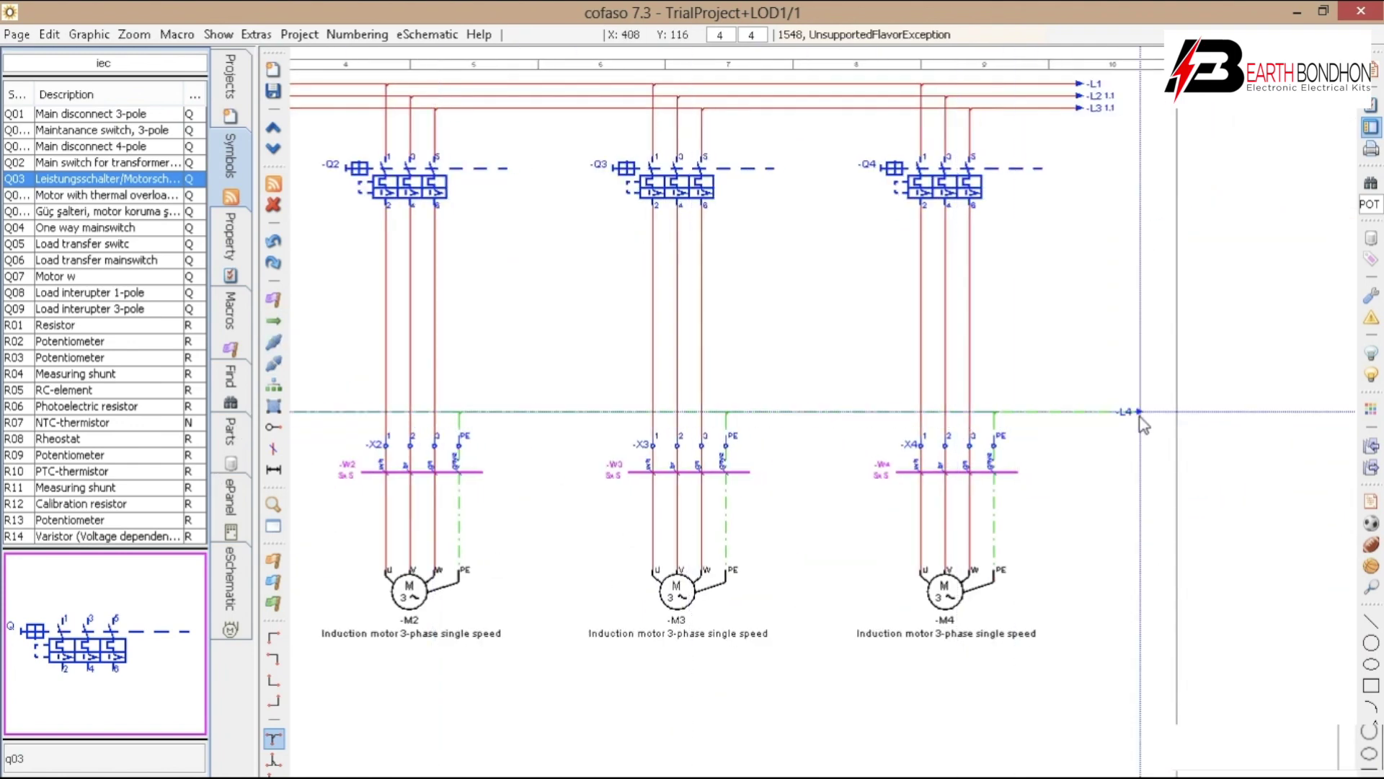
{"action": "scroll", "coordinate": [1140, 418], "scroll_direction": "up", "scroll_amount": 1}
{"action": "scroll", "coordinate": [1074, 528], "scroll_direction": "down", "scroll_amount": 1}
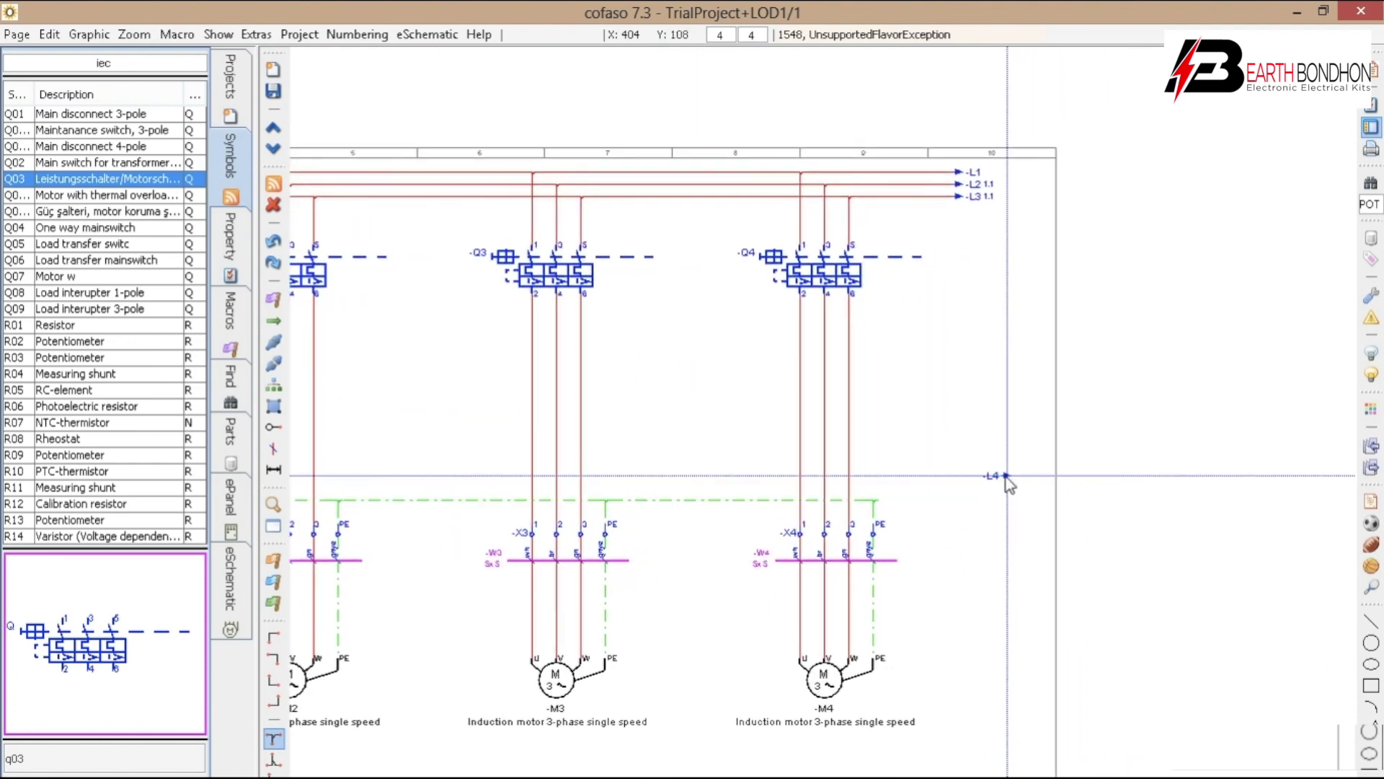
{"action": "scroll", "coordinate": [995, 512], "scroll_direction": "up", "scroll_amount": 2}
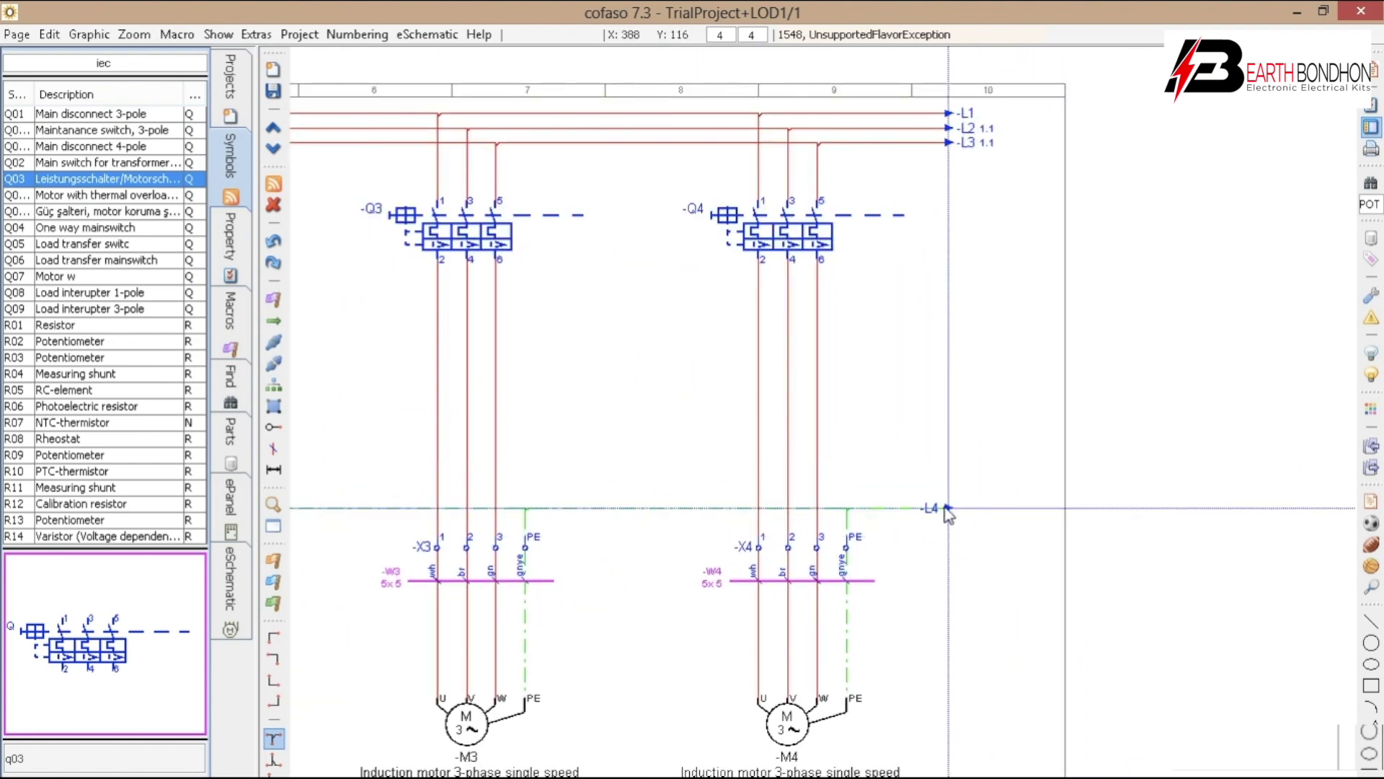
{"action": "left_click", "coordinate": [949, 513]}
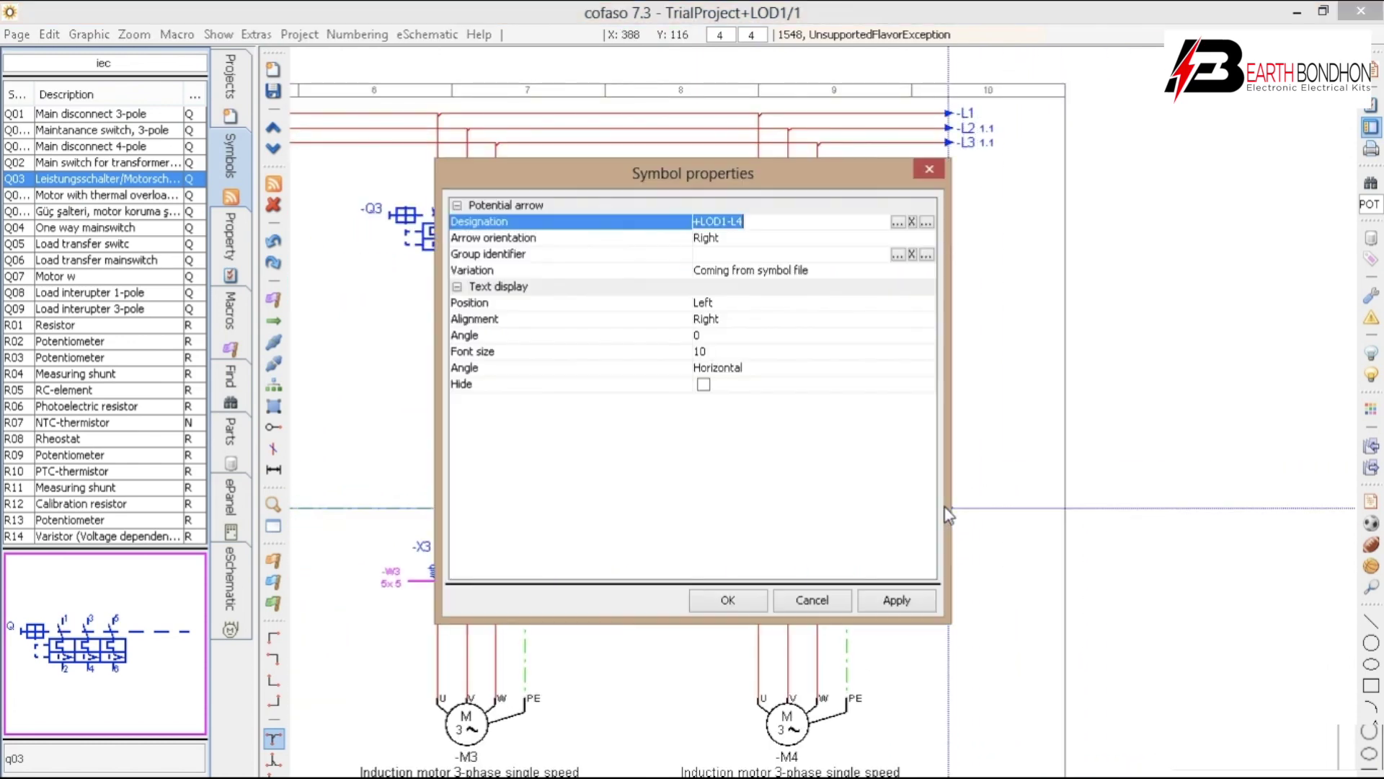
{"action": "left_click", "coordinate": [897, 222]}
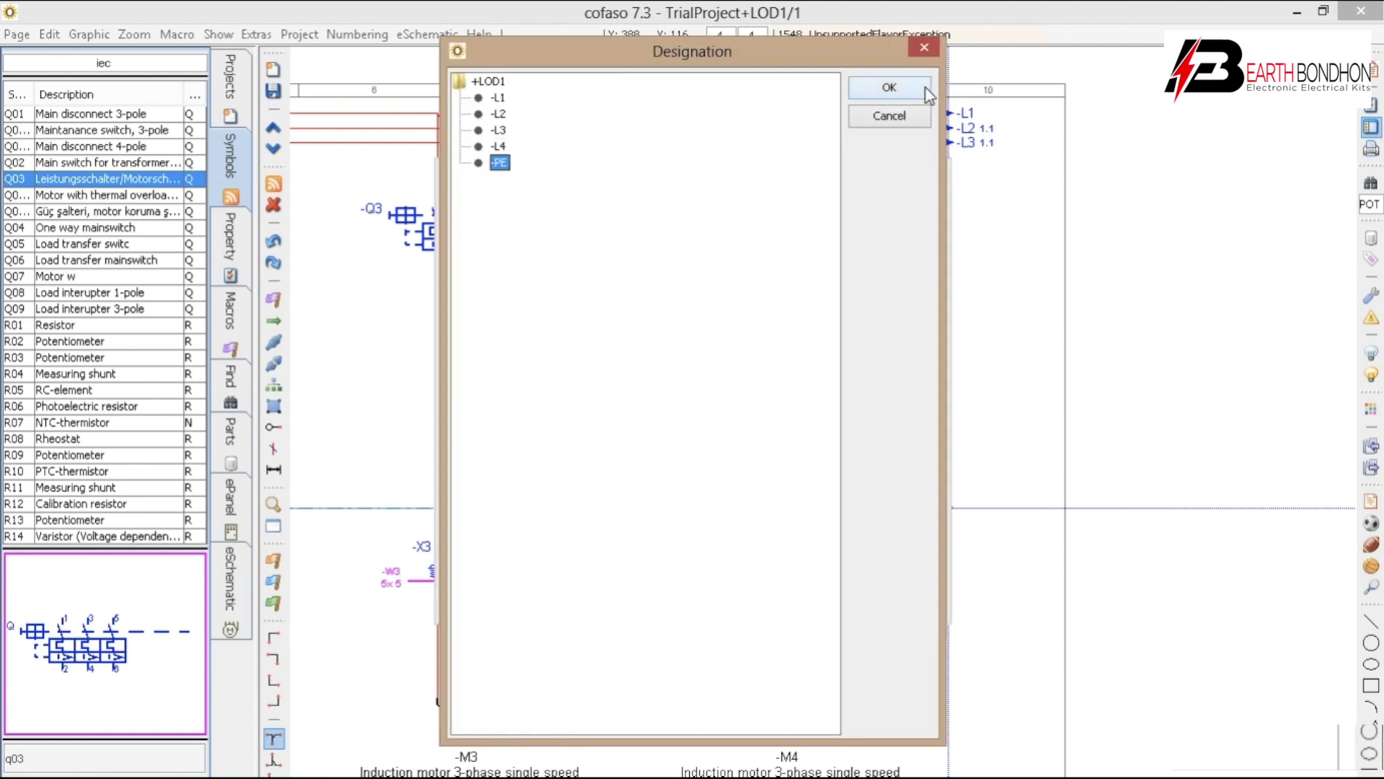
{"action": "left_click", "coordinate": [926, 89]}
{"action": "left_click", "coordinate": [728, 600]}
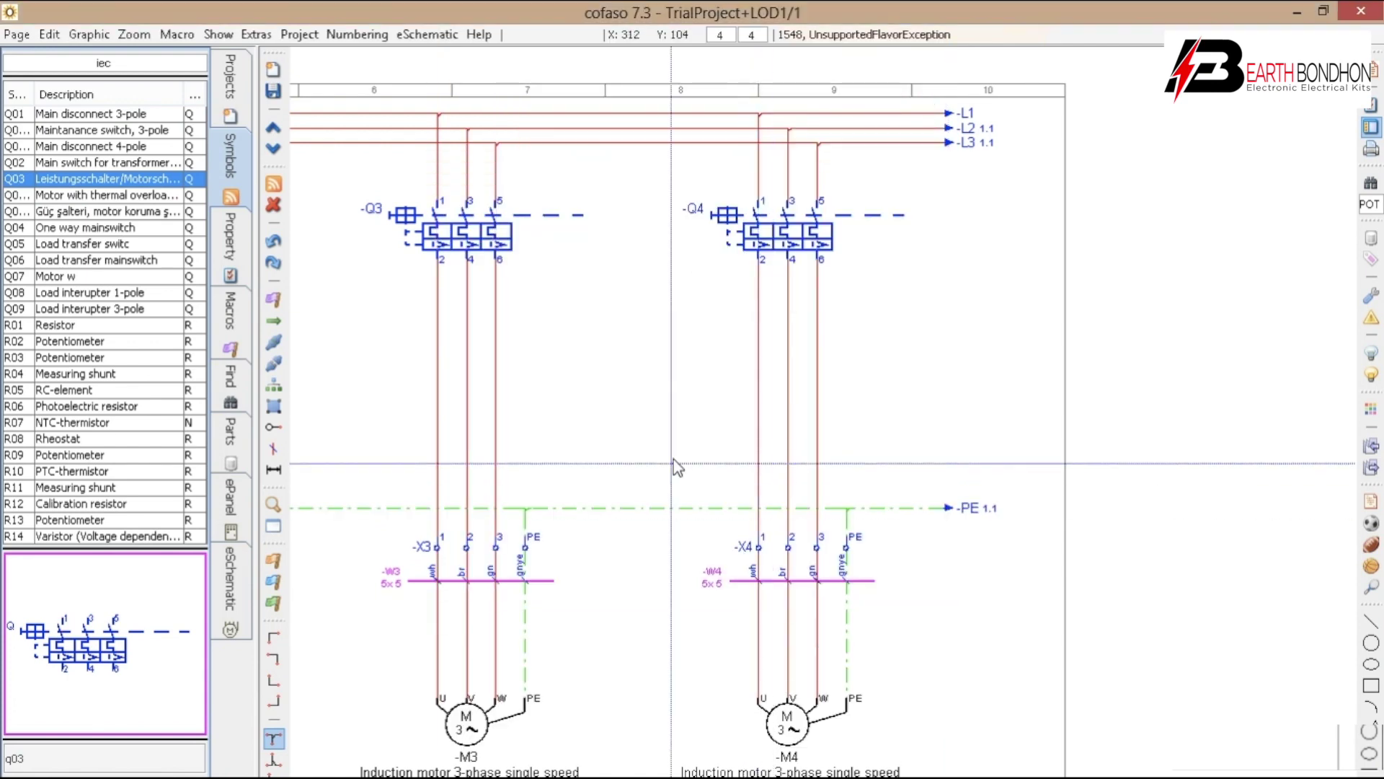
{"action": "scroll", "coordinate": [654, 507], "scroll_direction": "down", "scroll_amount": 4}
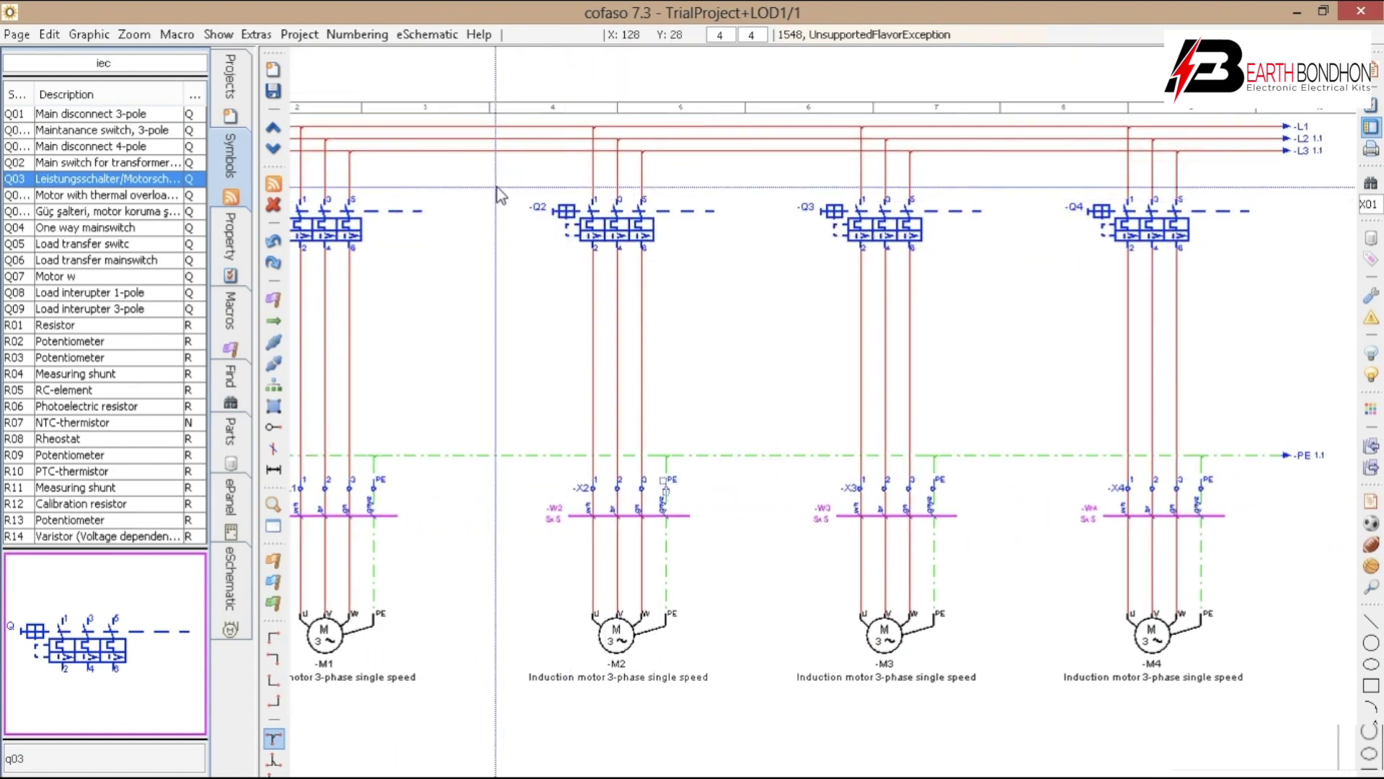
{"action": "scroll", "coordinate": [501, 214], "scroll_direction": "up", "scroll_amount": 2}
{"action": "left_click_drag", "start_coordinate": [716, 262], "coordinate": [721, 264]}
{"action": "left_click_drag", "start_coordinate": [983, 171], "coordinate": [1135, 238]}
{"action": "left_click_drag", "start_coordinate": [1197, 321], "coordinate": [296, 333]}
{"action": "scroll", "coordinate": [874, 229], "scroll_direction": "down", "scroll_amount": 2}
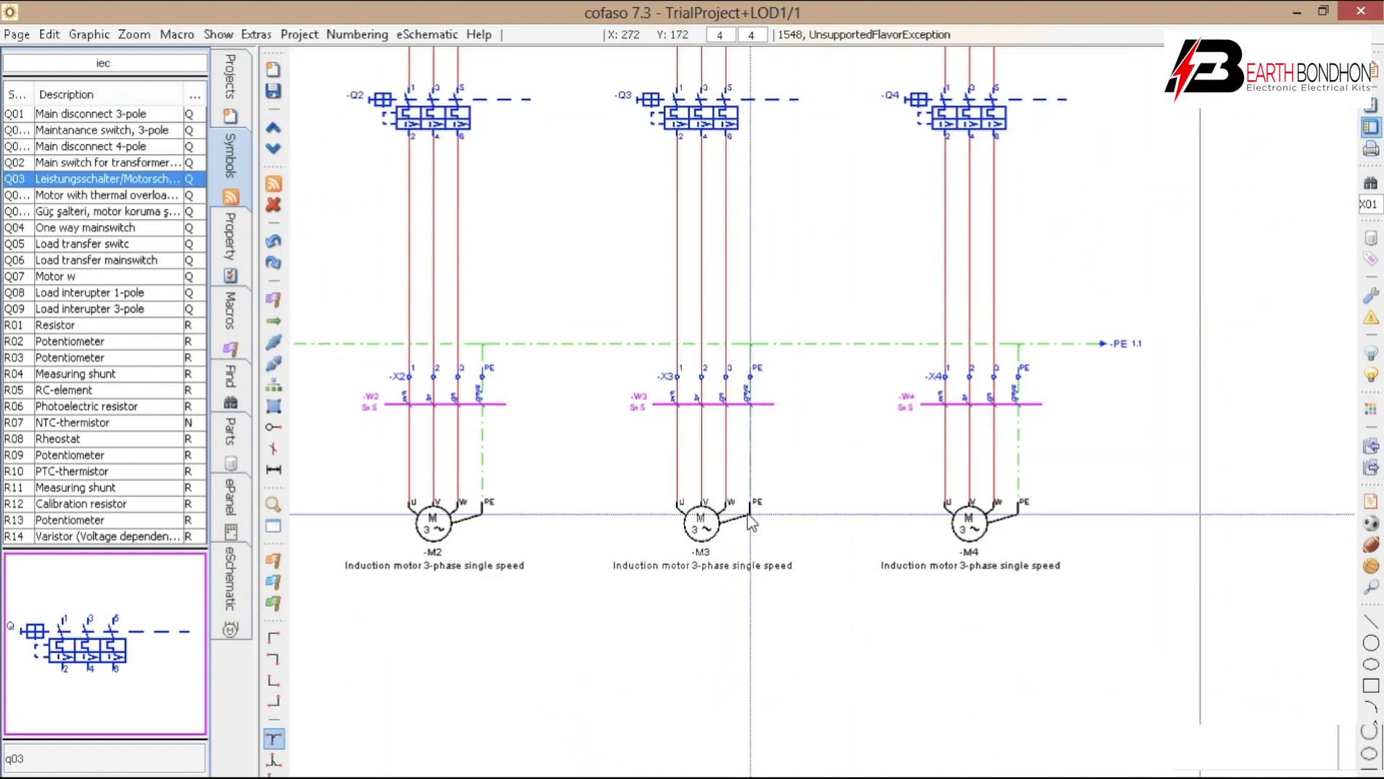
{"action": "left_click_drag", "start_coordinate": [587, 461], "coordinate": [940, 540]}
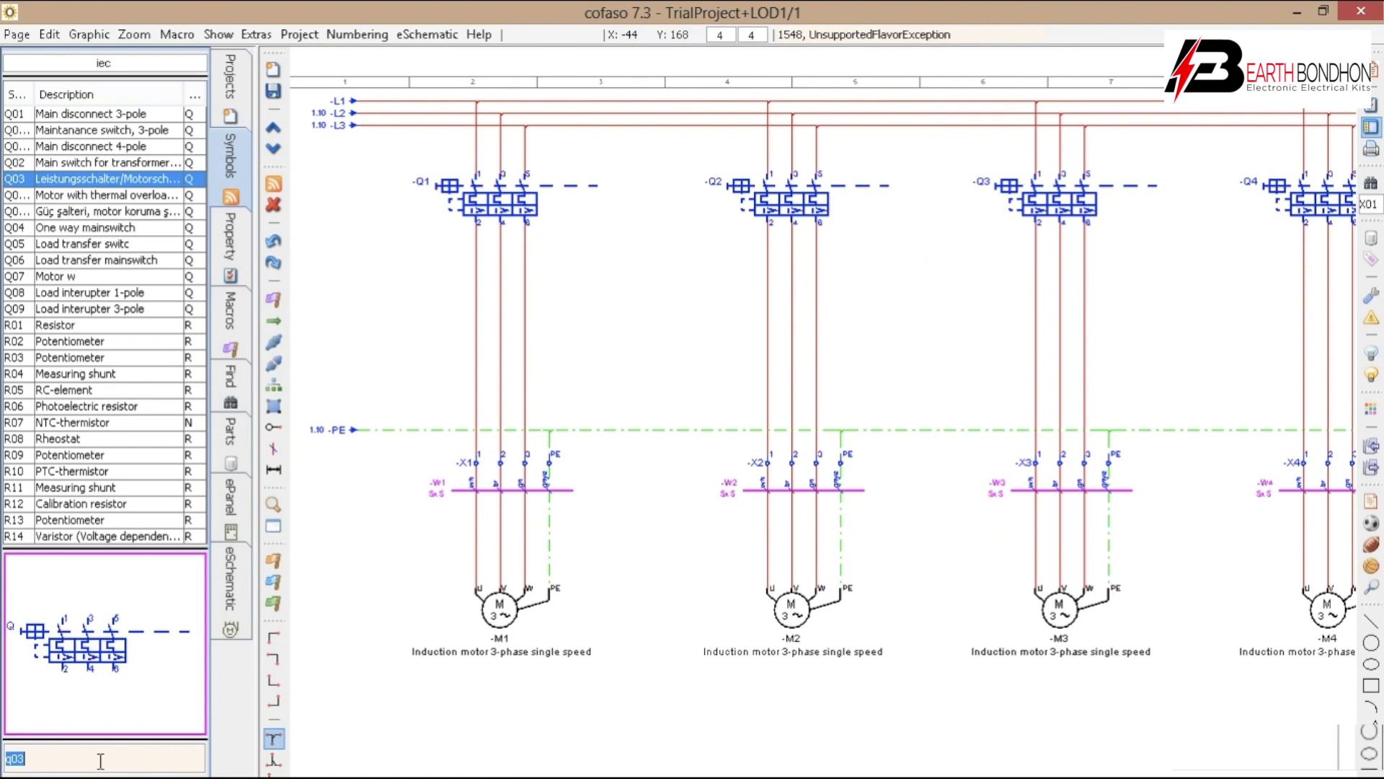
Add page 2 to LOD1 in TrialProject.
{"action": "left_click", "coordinate": [275, 74]}
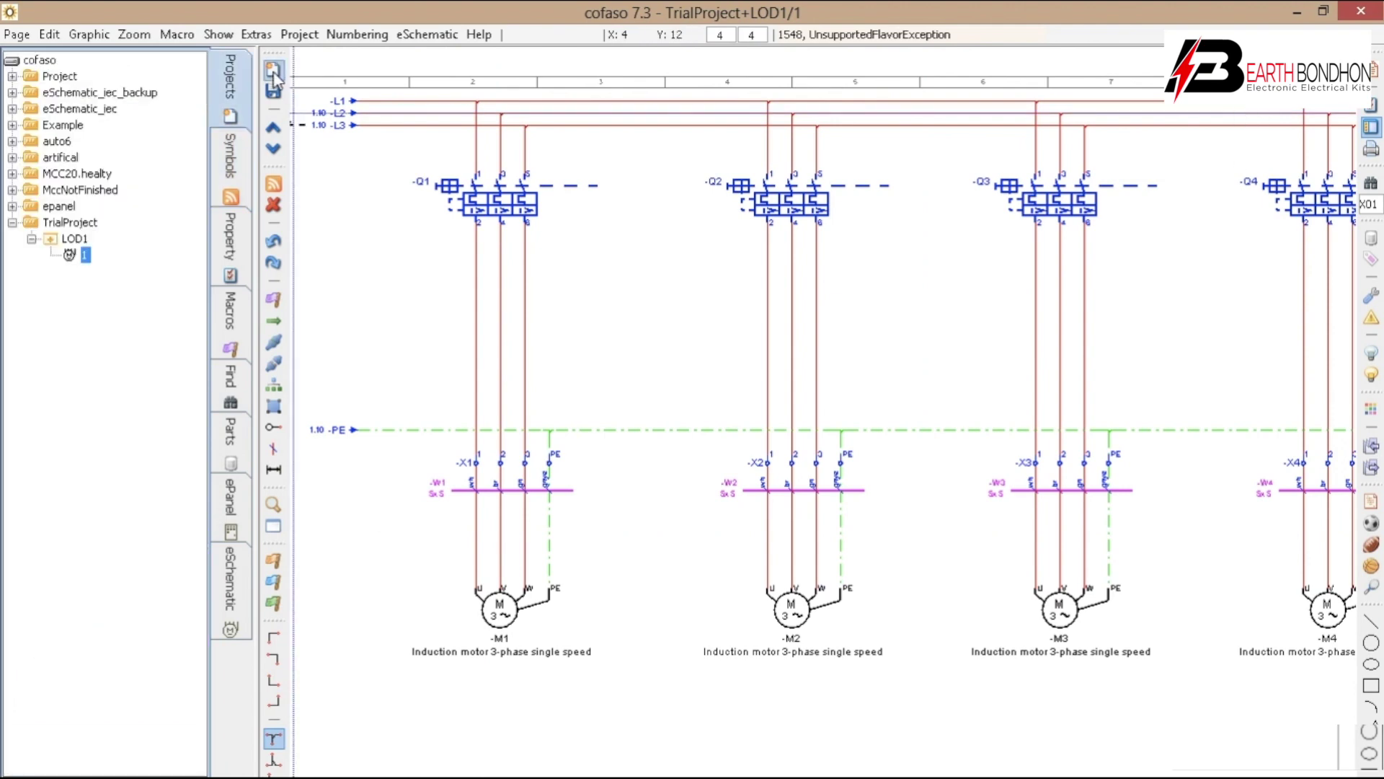
{"action": "left_click", "coordinate": [275, 74]}
{"action": "left_click", "coordinate": [648, 423]}
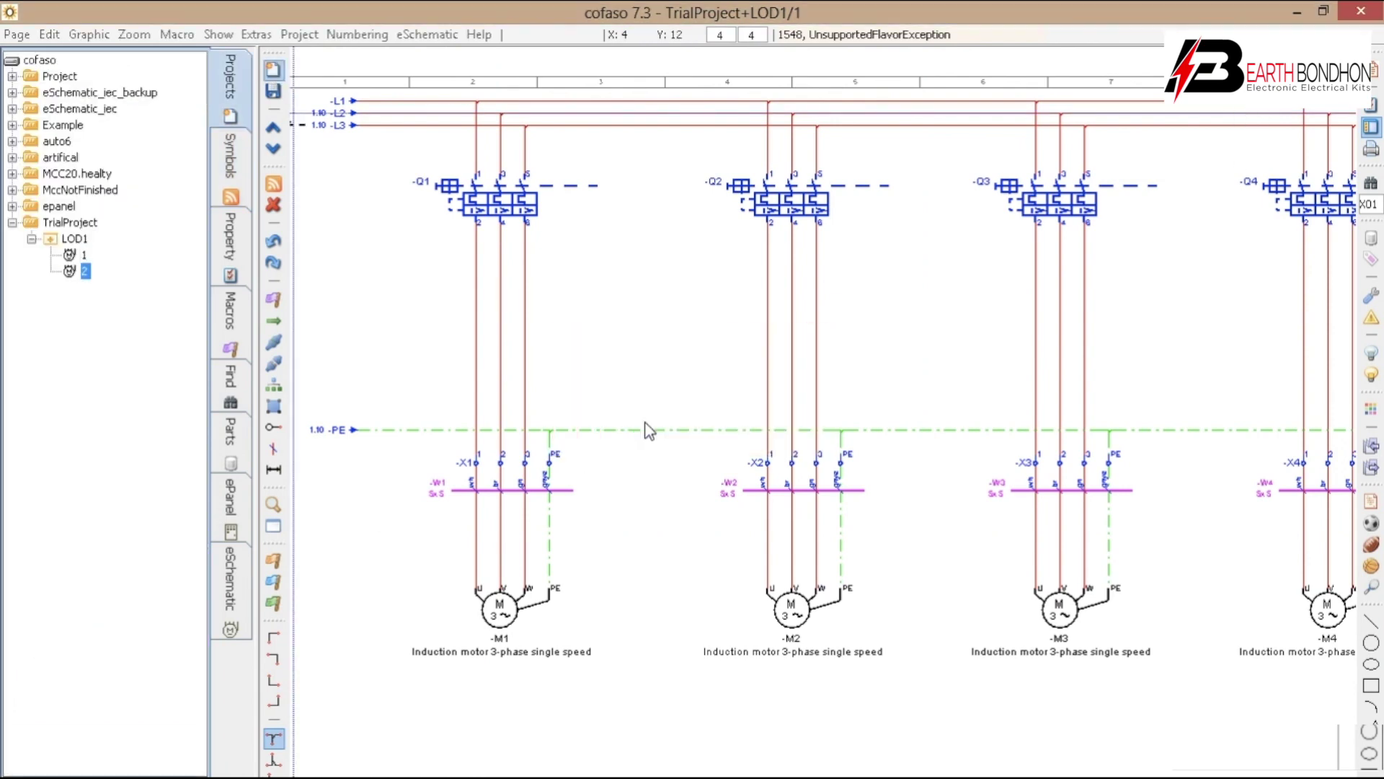
Find the contactor symbol K01 in the iec library and place it on page 2 at X 100, Y 128.
{"action": "left_click", "coordinate": [230, 183]}
{"action": "left_click", "coordinate": [96, 766]}
{"action": "type", "text": "k0"}
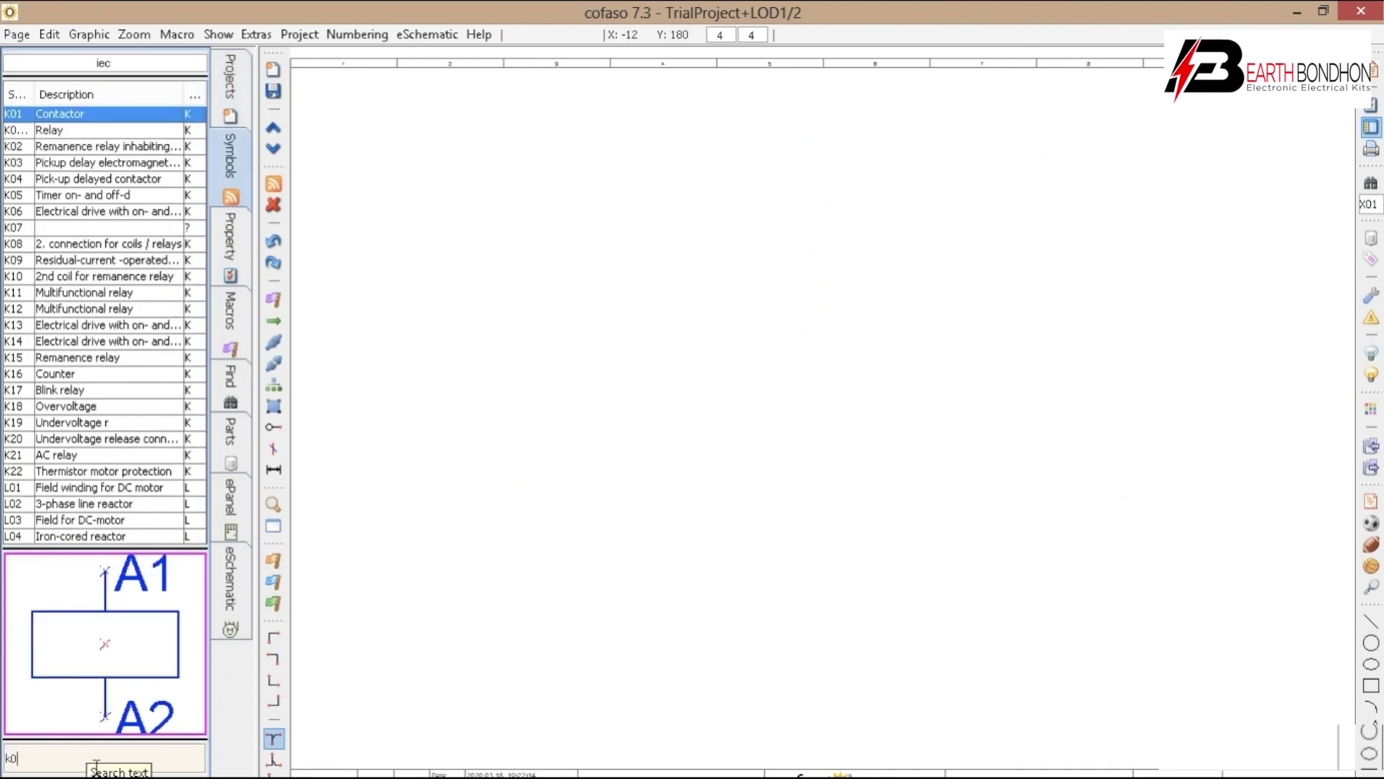
{"action": "left_click", "coordinate": [546, 388]}
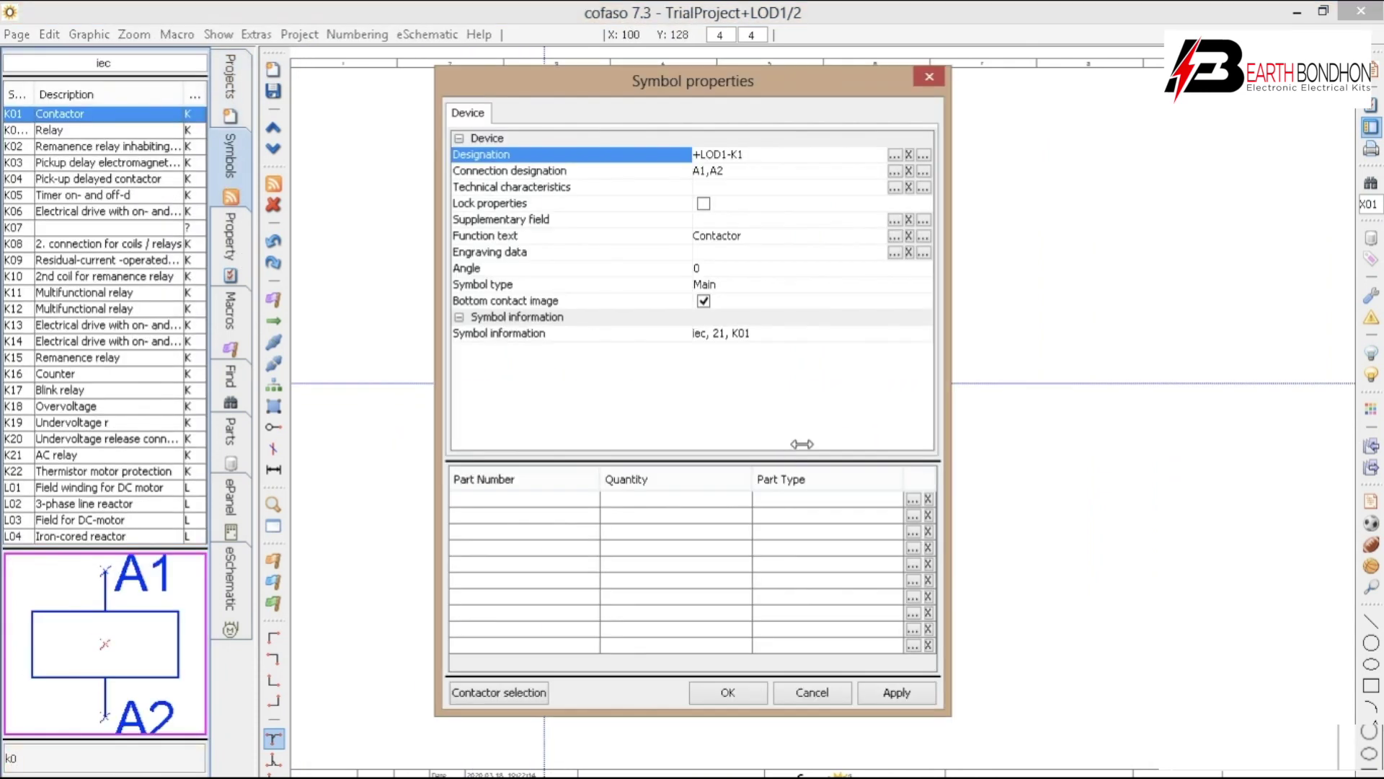
Assign contactor part SIE.3TF5022-0AP0 to K1, linking it to the A1,A2 main block, and accept the symbol properties.
{"action": "left_click", "coordinate": [459, 694]}
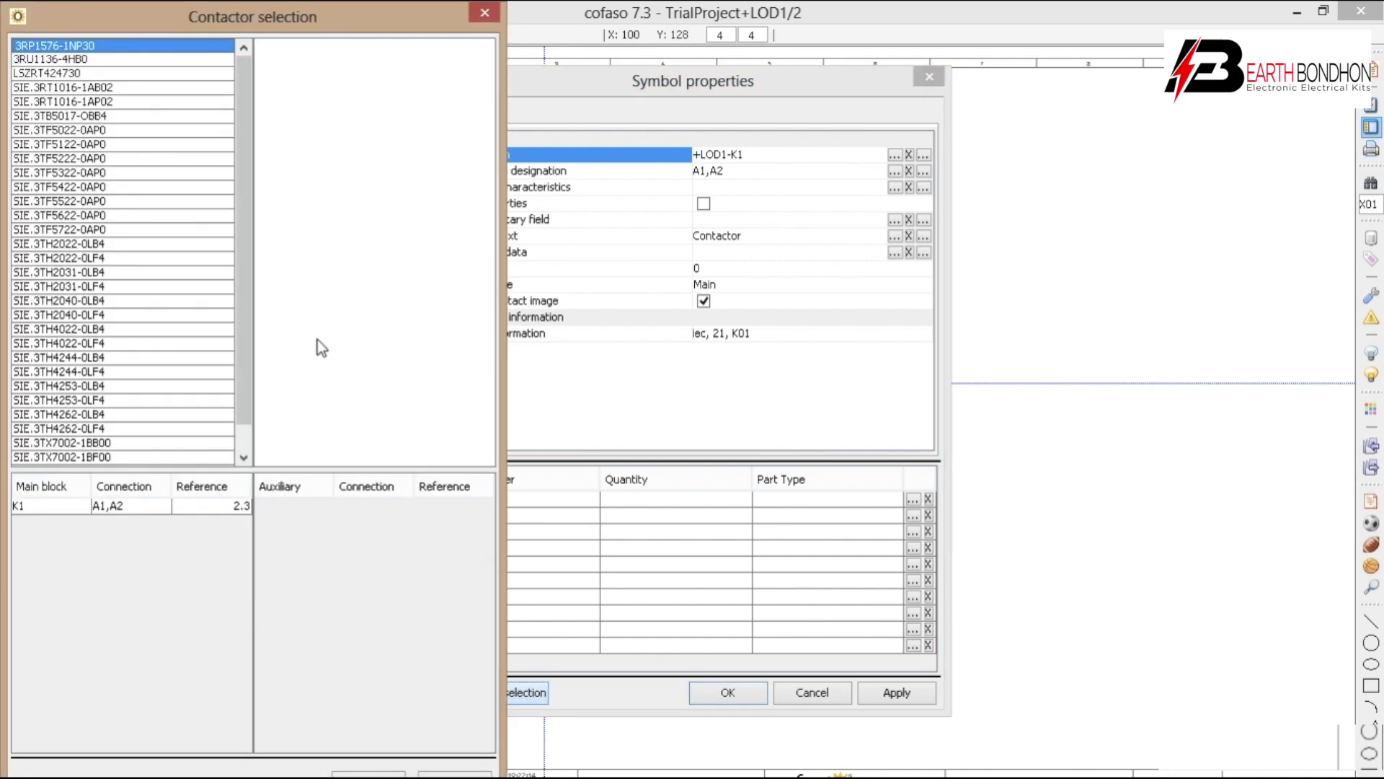
{"action": "left_click", "coordinate": [88, 131]}
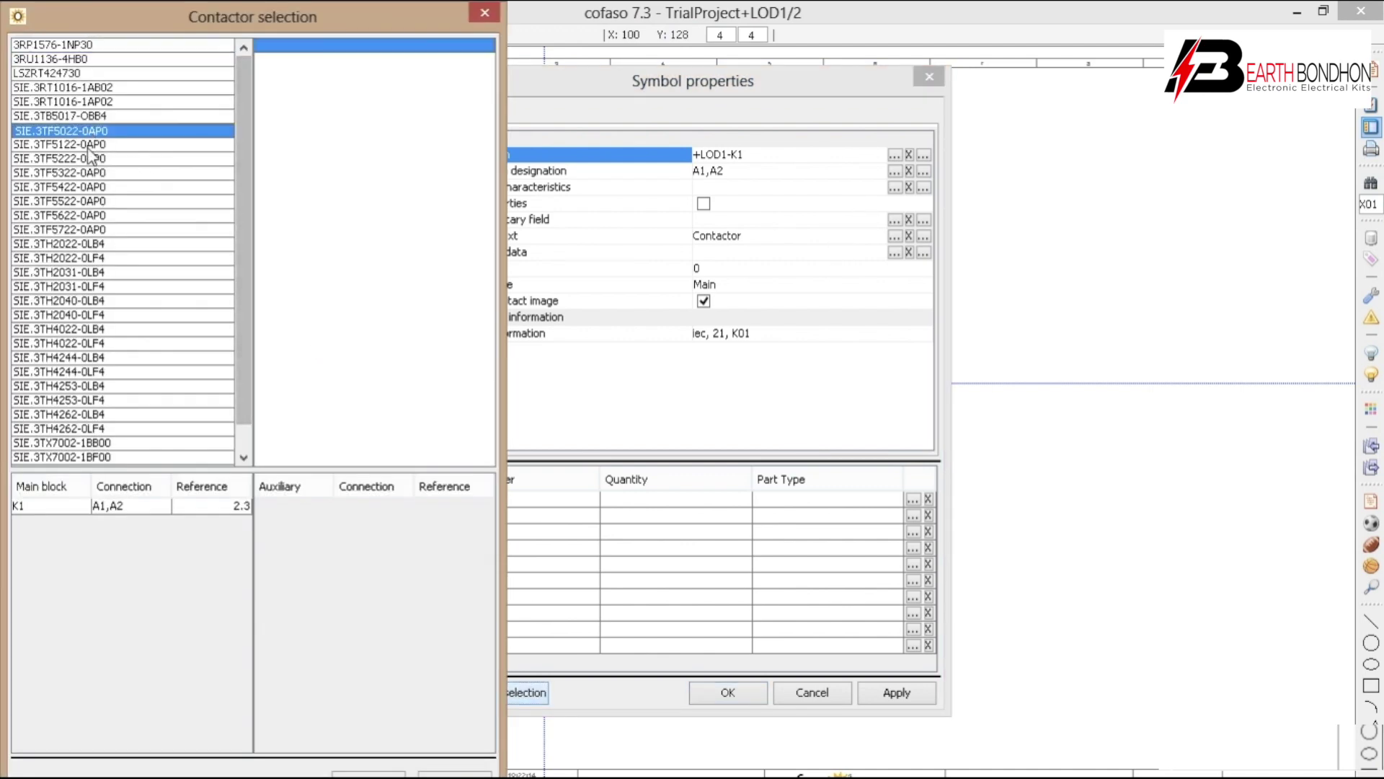
{"action": "left_click", "coordinate": [137, 508]}
{"action": "left_click_drag", "start_coordinate": [327, 29], "coordinate": [685, 95]}
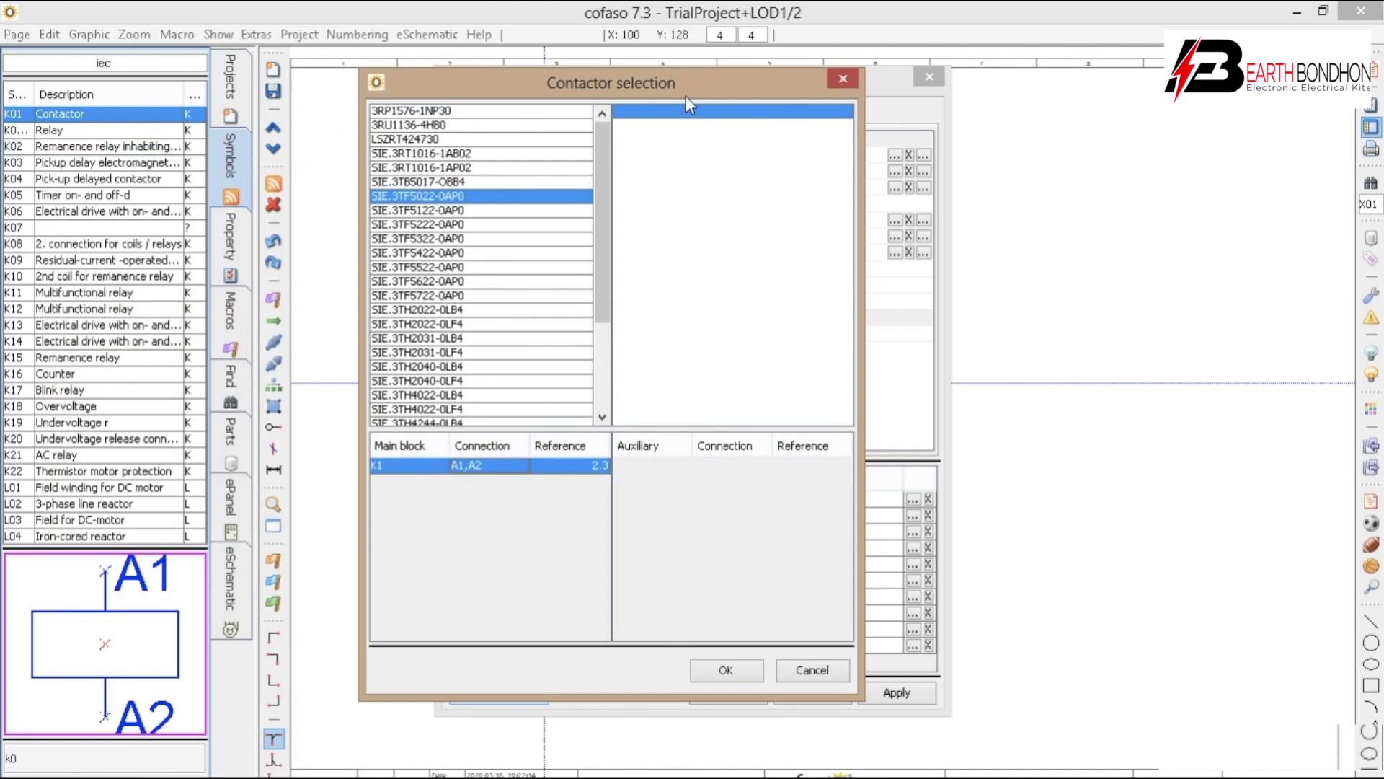
{"action": "left_click", "coordinate": [726, 671]}
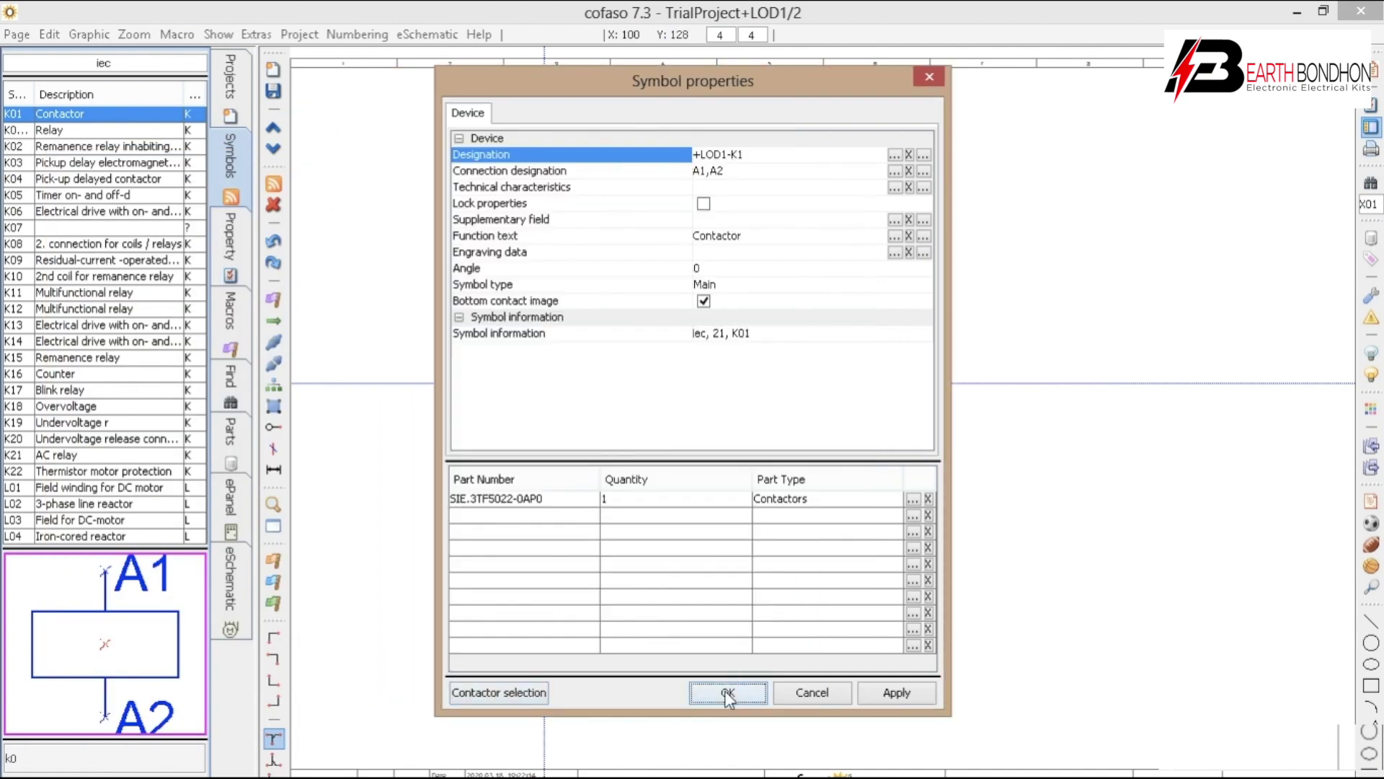
{"action": "left_click", "coordinate": [728, 692]}
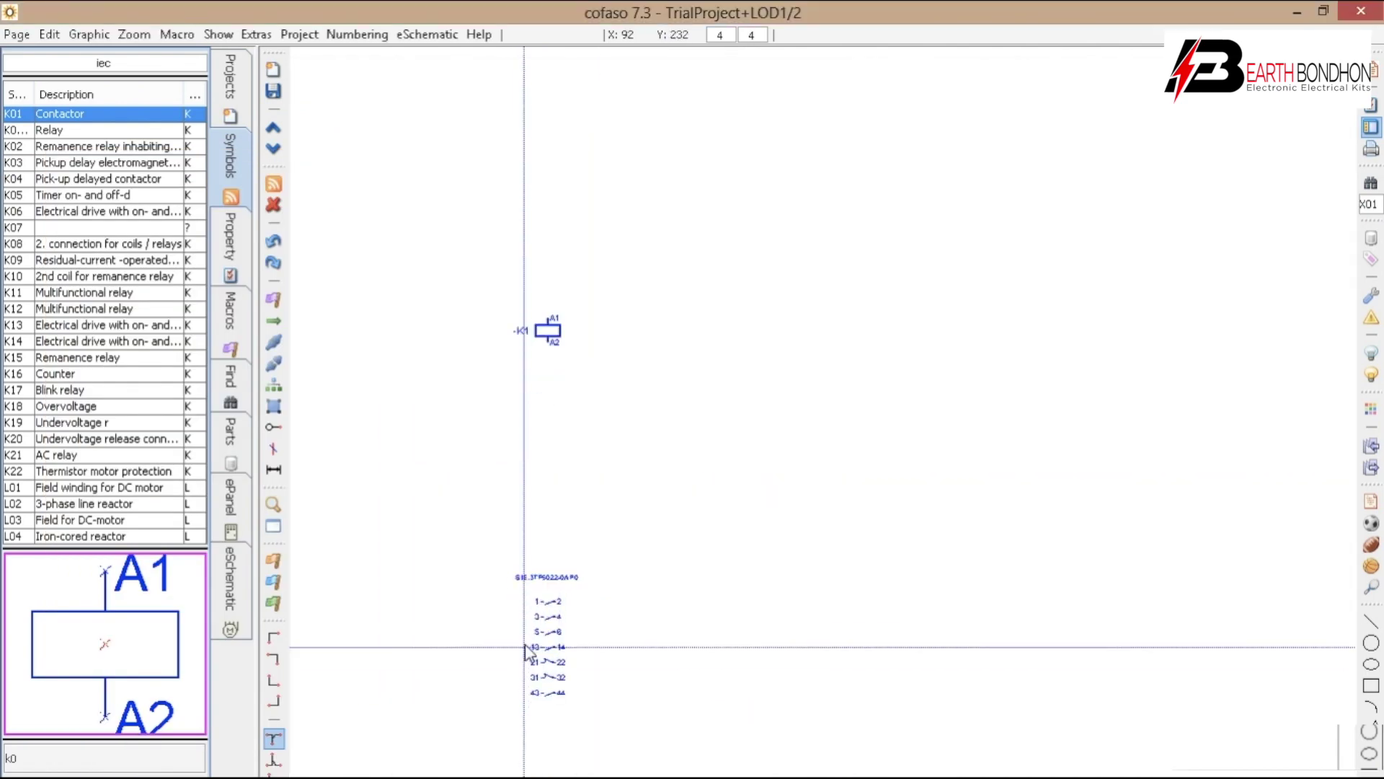
Place T connections above and below contactor coil K1, the lower one at X 100, Y 152.
{"action": "scroll", "coordinate": [577, 404], "scroll_direction": "down", "scroll_amount": 3}
{"action": "scroll", "coordinate": [560, 495], "scroll_direction": "up", "scroll_amount": 2}
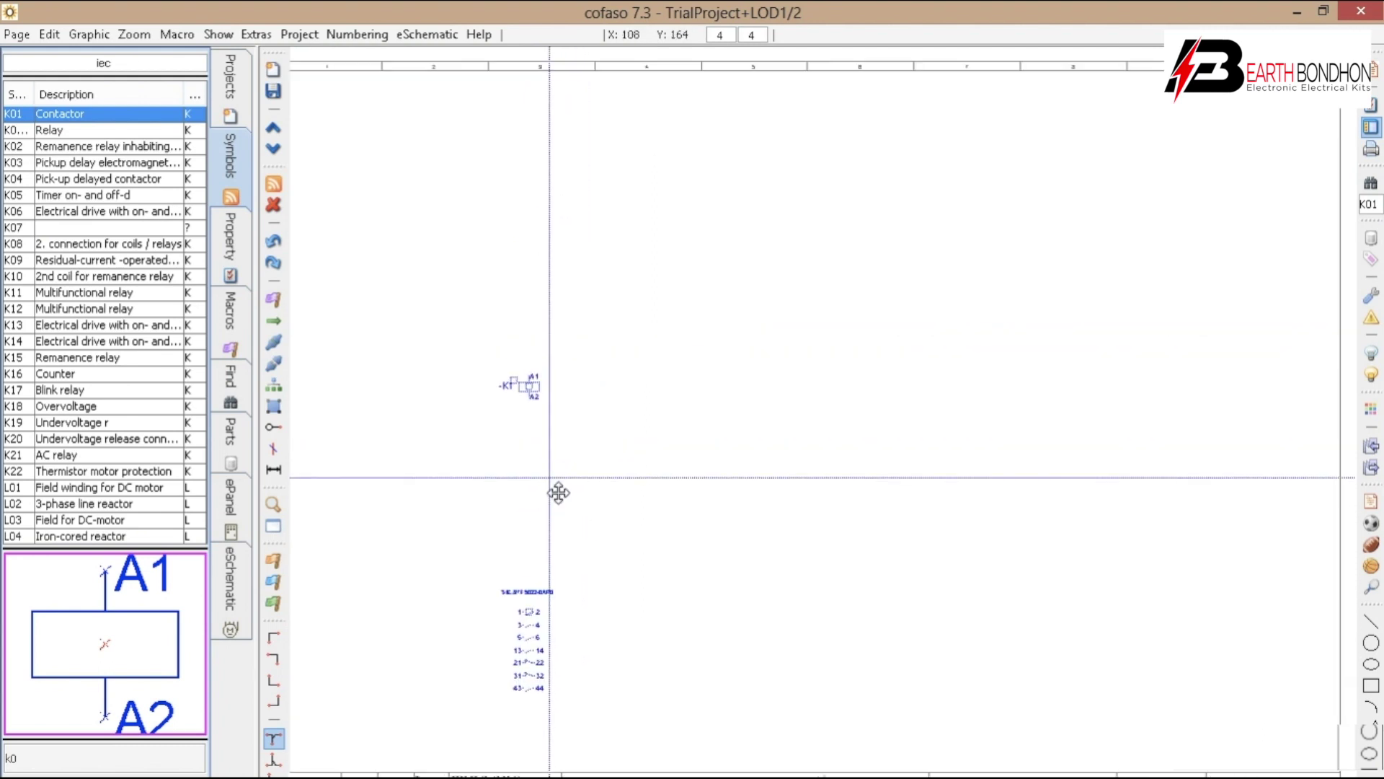
{"action": "left_click", "coordinate": [274, 759]}
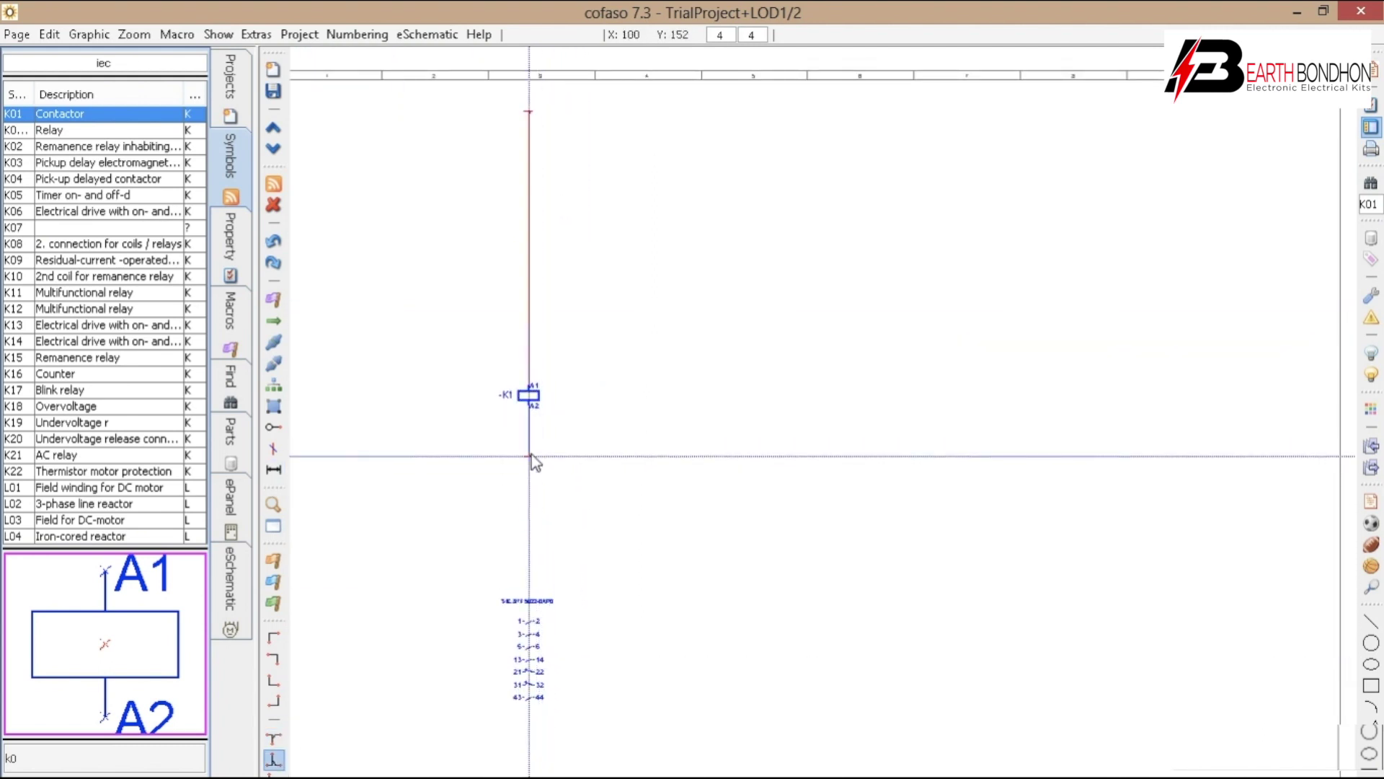
{"action": "left_click", "coordinate": [530, 455]}
Place selector switch symbol S52 on the line above K1 at X 100, Y 80, accepting its default properties.
{"action": "type", "text": "s"}
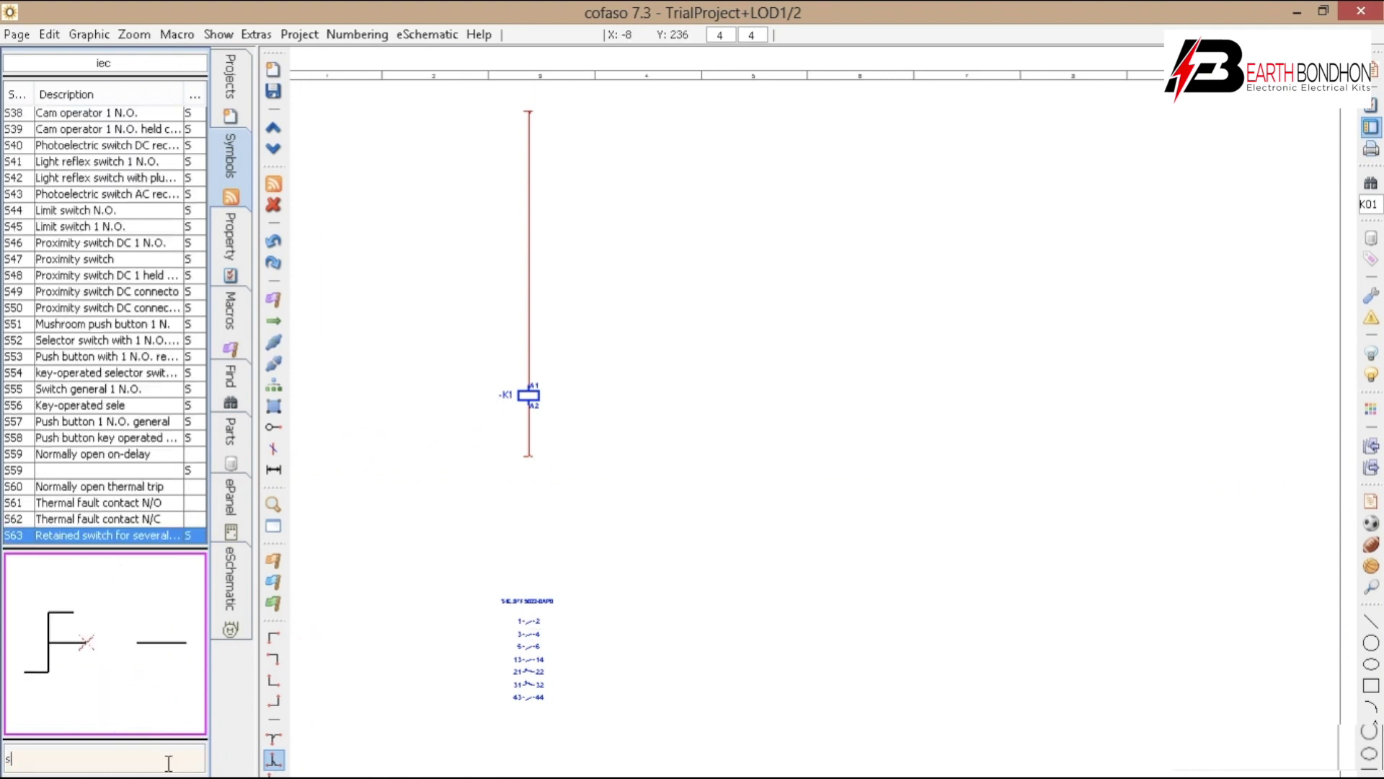
{"action": "type", "text": "52"}
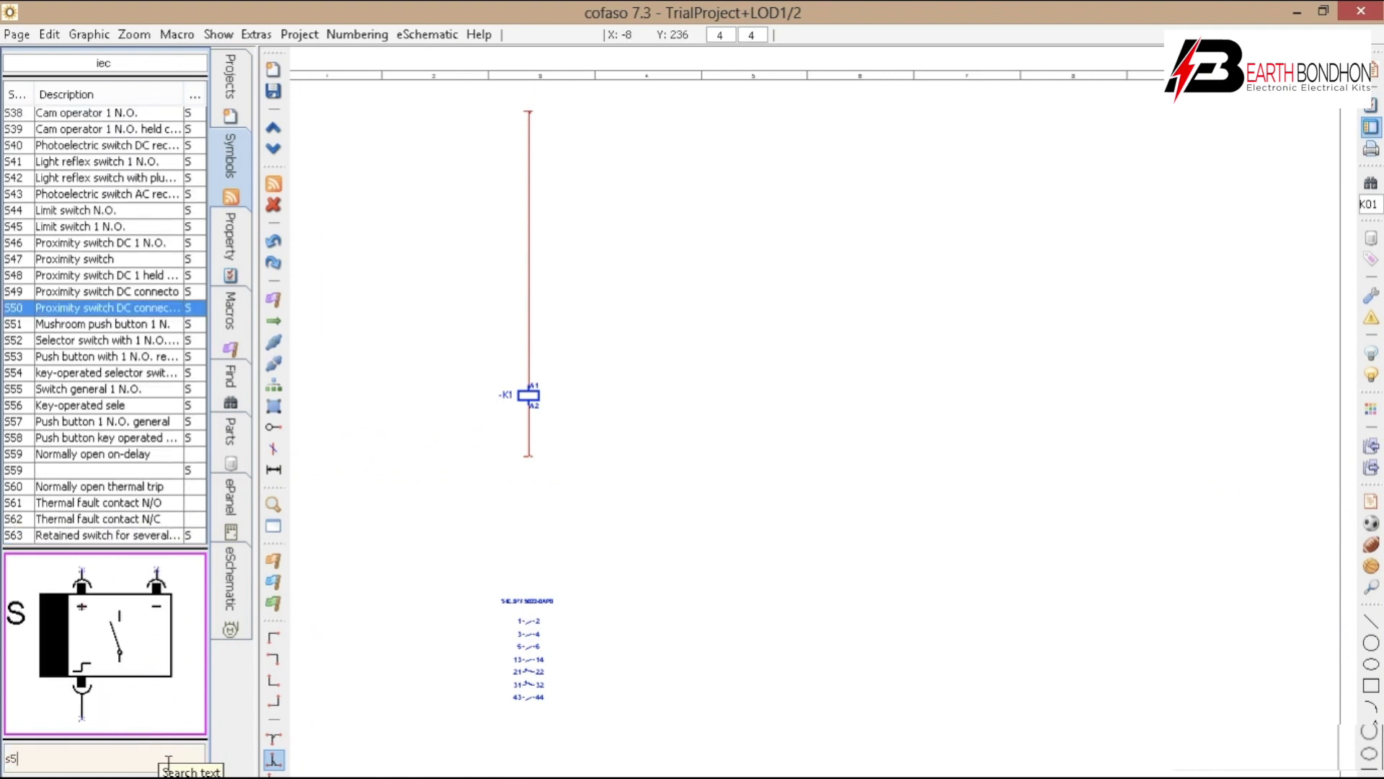
{"action": "left_click", "coordinate": [538, 285]}
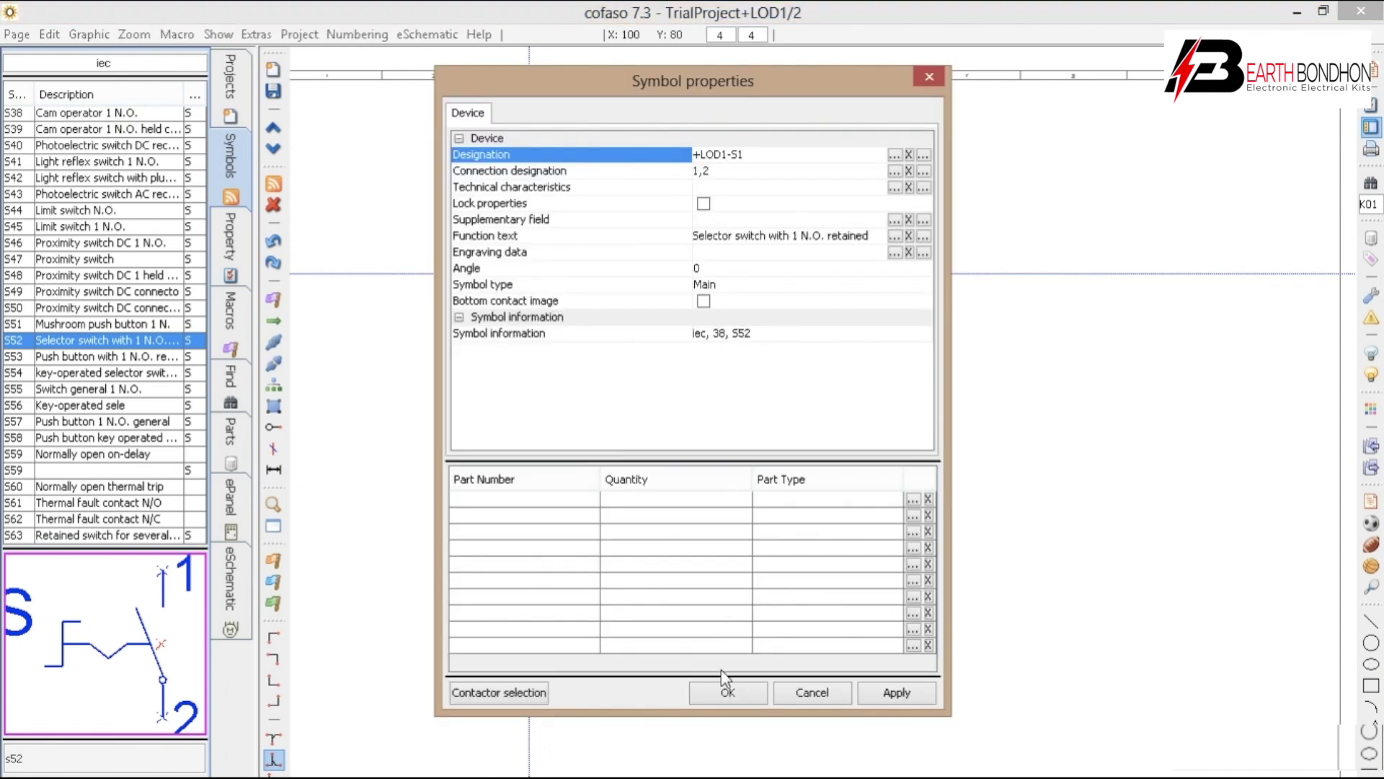
{"action": "left_click", "coordinate": [726, 690]}
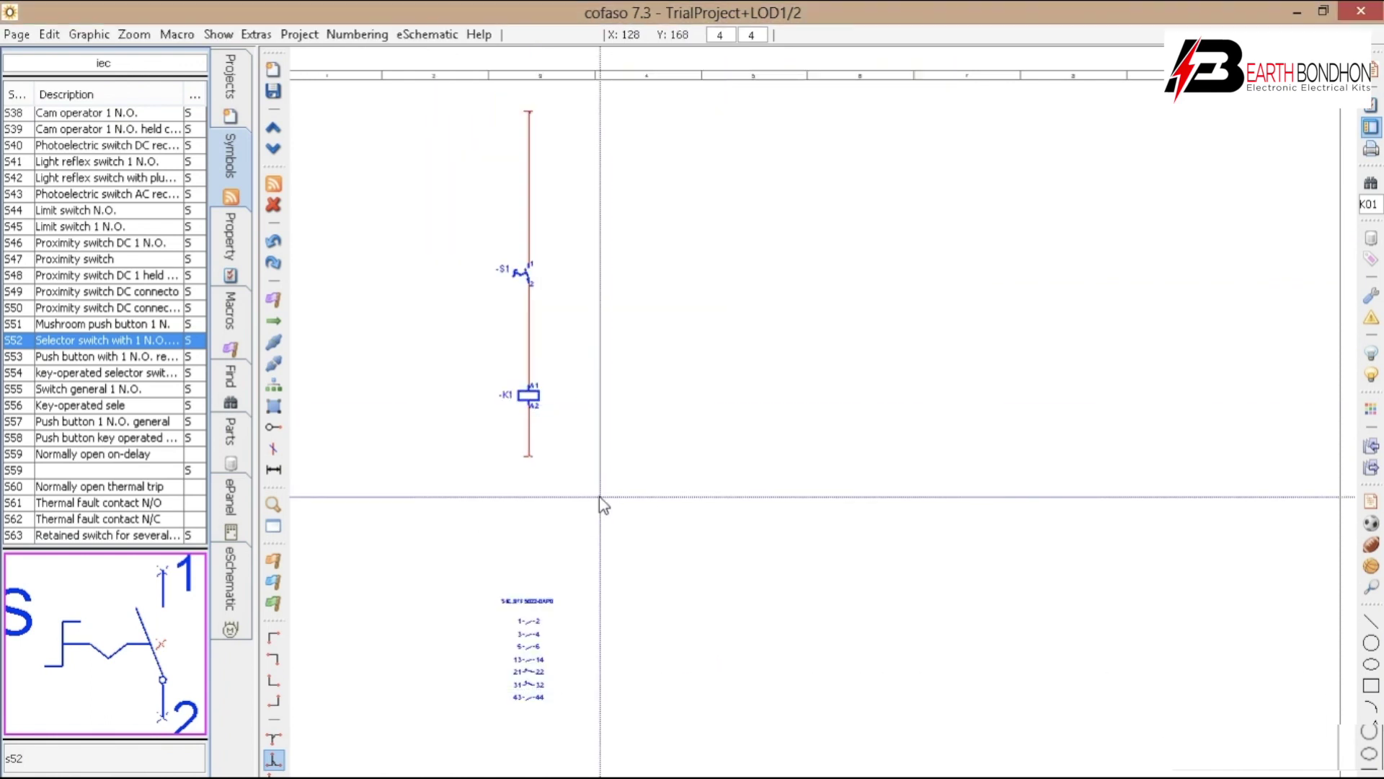
{"action": "left_click_drag", "start_coordinate": [613, 462], "coordinate": [461, 93]}
{"action": "left_click_drag", "start_coordinate": [531, 272], "coordinate": [578, 281]}
{"action": "key", "text": "ctrl+z"}
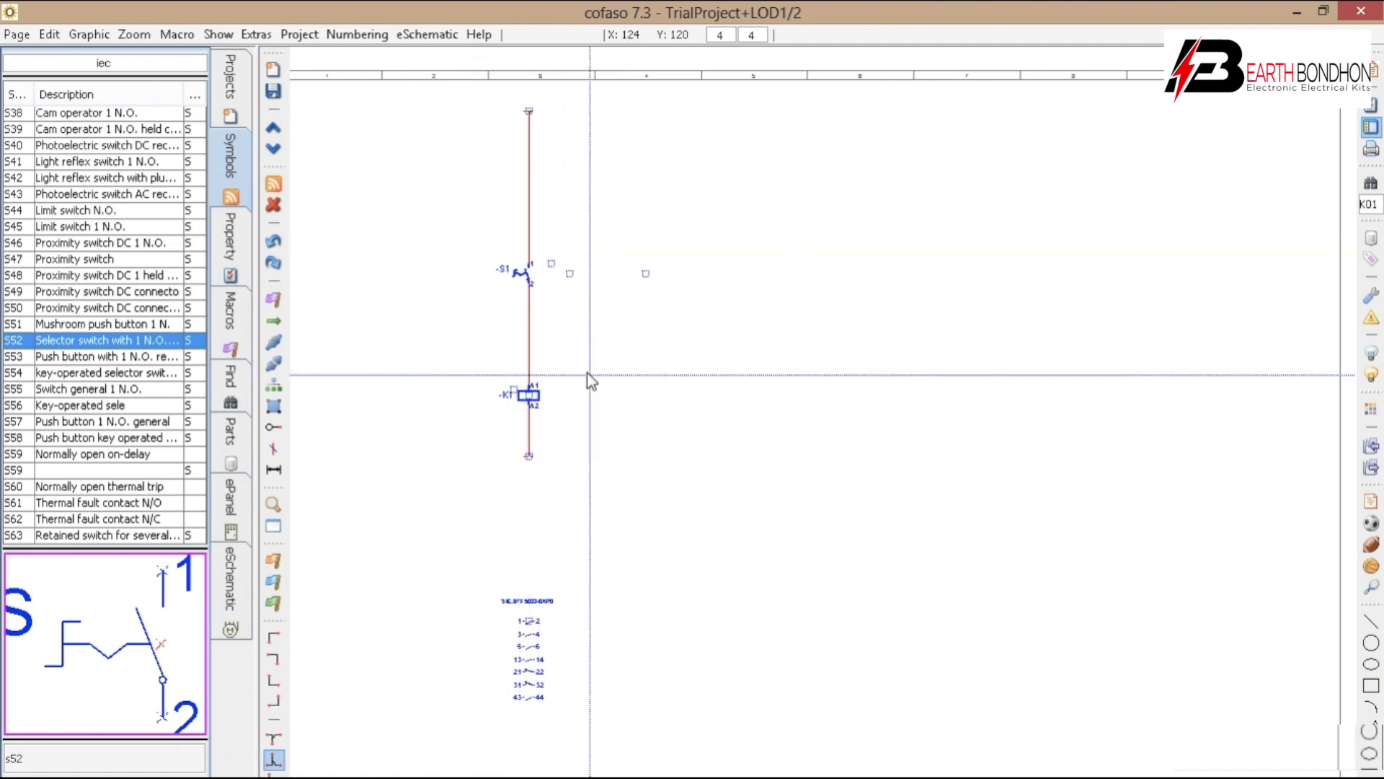
{"action": "left_click_drag", "start_coordinate": [588, 518], "coordinate": [490, 65]}
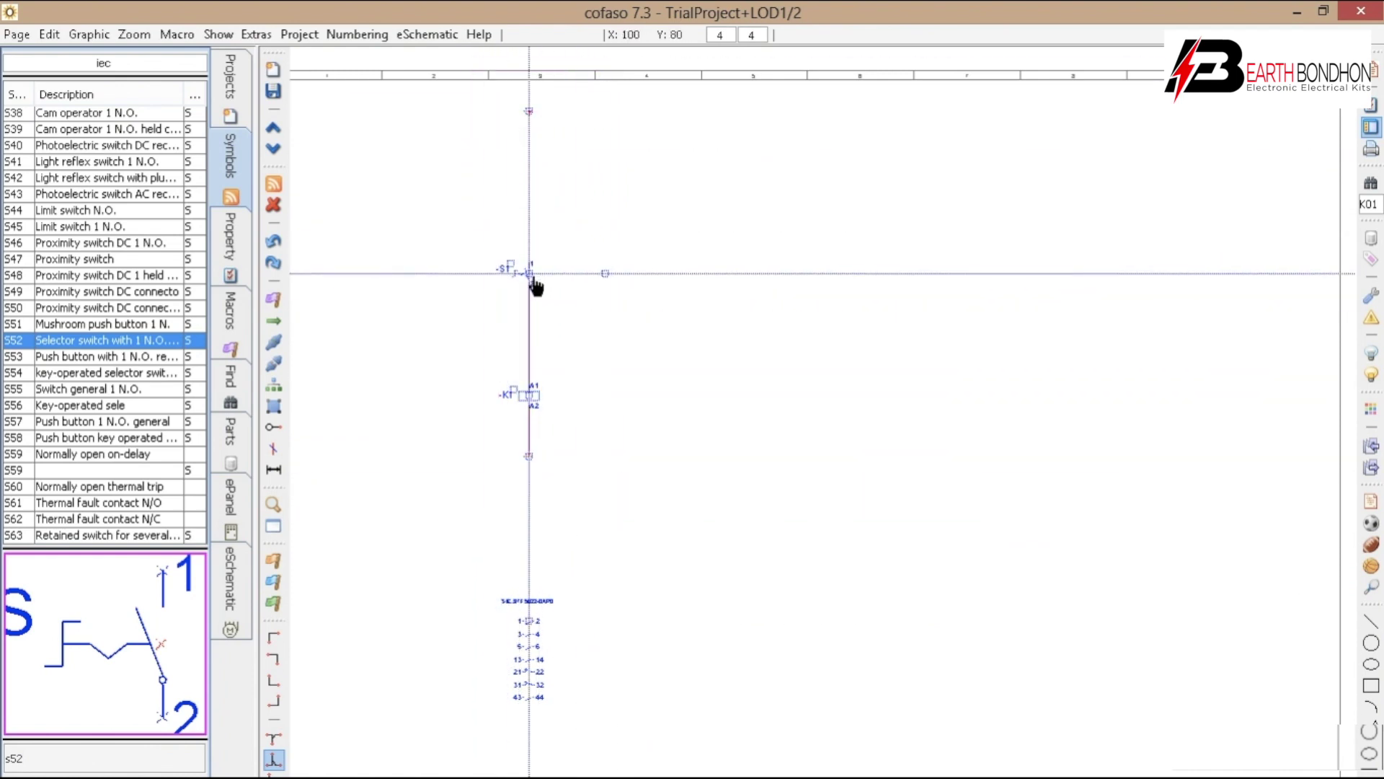
{"action": "mouse_move", "coordinate": [535, 269]}
{"action": "left_mouse_down"}
{"action": "mouse_move", "coordinate": [728, 271]}
{"action": "mouse_move", "coordinate": [540, 266]}
{"action": "left_mouse_up"}
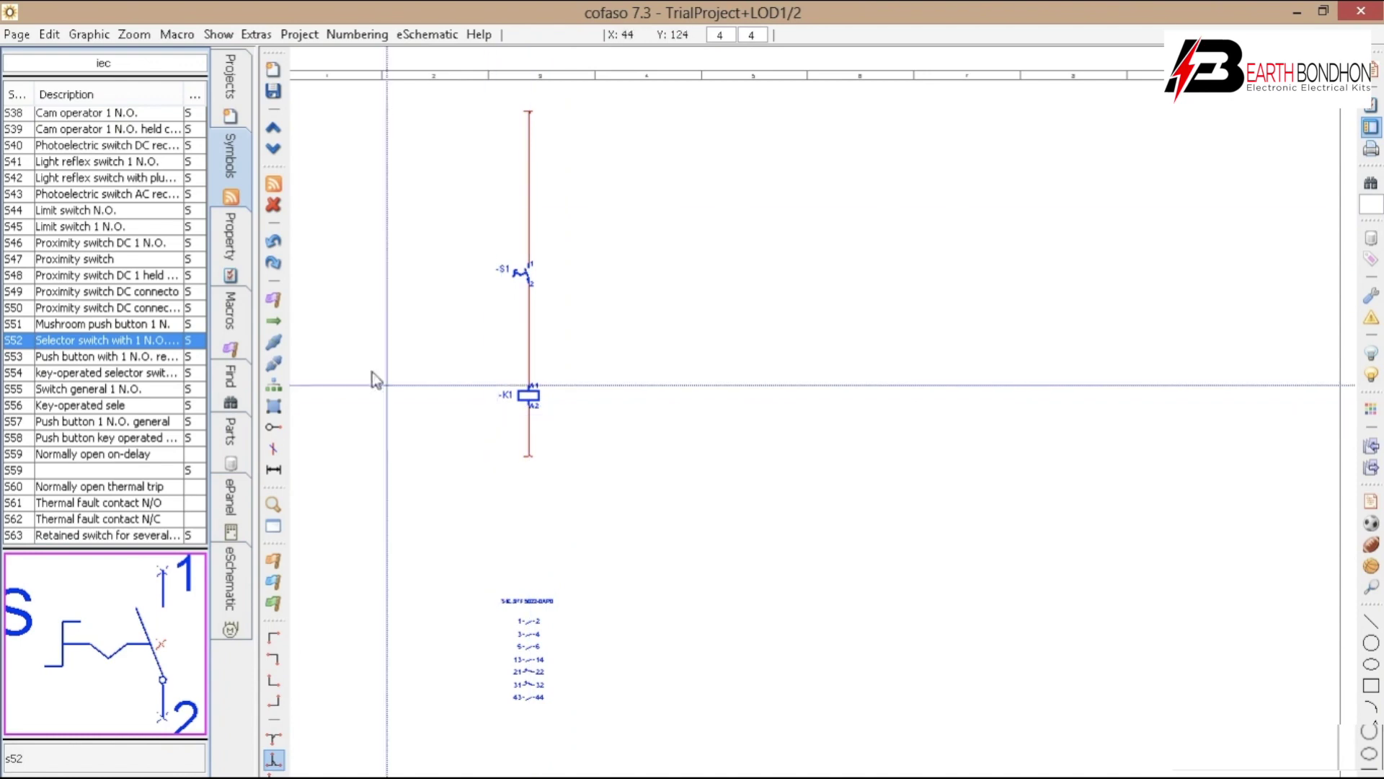
Open page 1 of TrialProject, saving page 2, and search the iec library for symbol S08.
{"action": "left_click", "coordinate": [231, 79]}
{"action": "left_click", "coordinate": [85, 255]}
{"action": "left_click", "coordinate": [651, 423]}
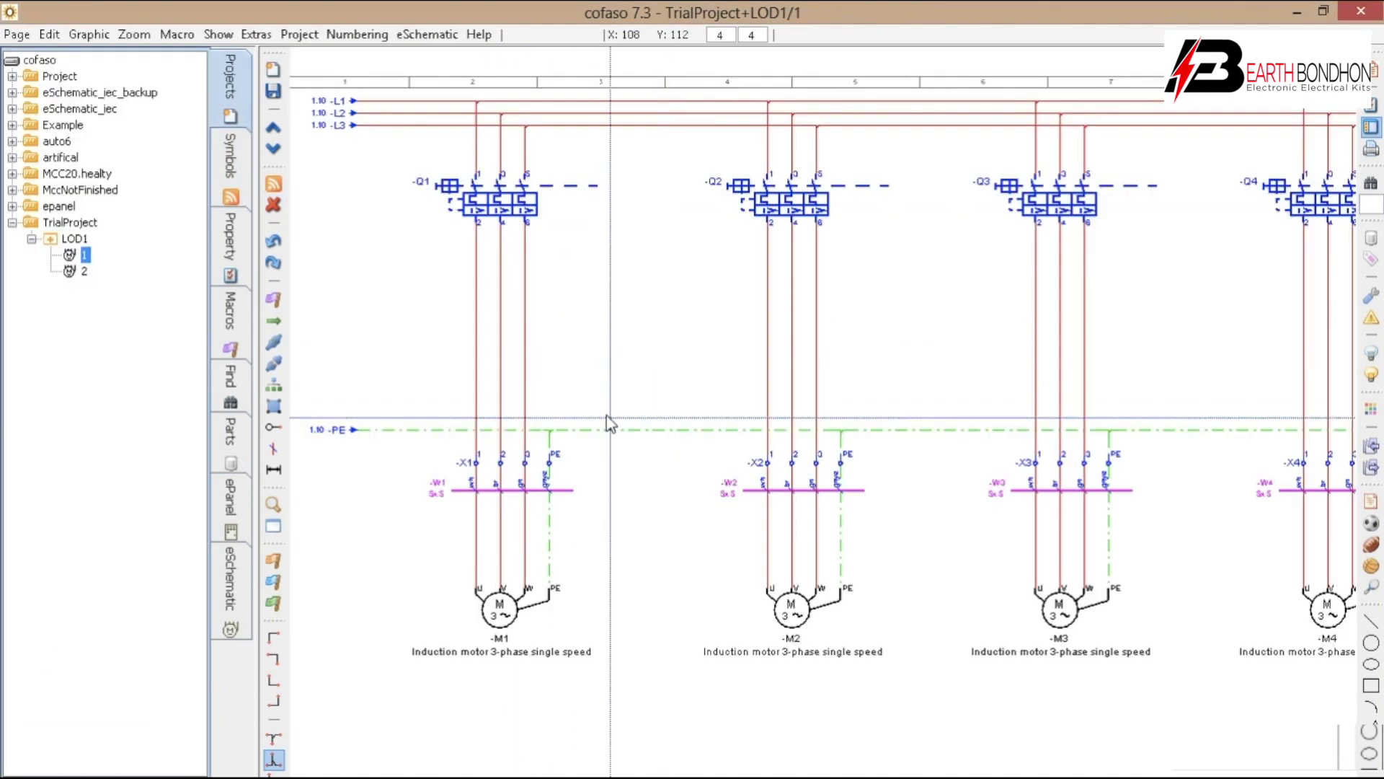
{"action": "scroll", "coordinate": [467, 320], "scroll_direction": "up", "scroll_amount": 3}
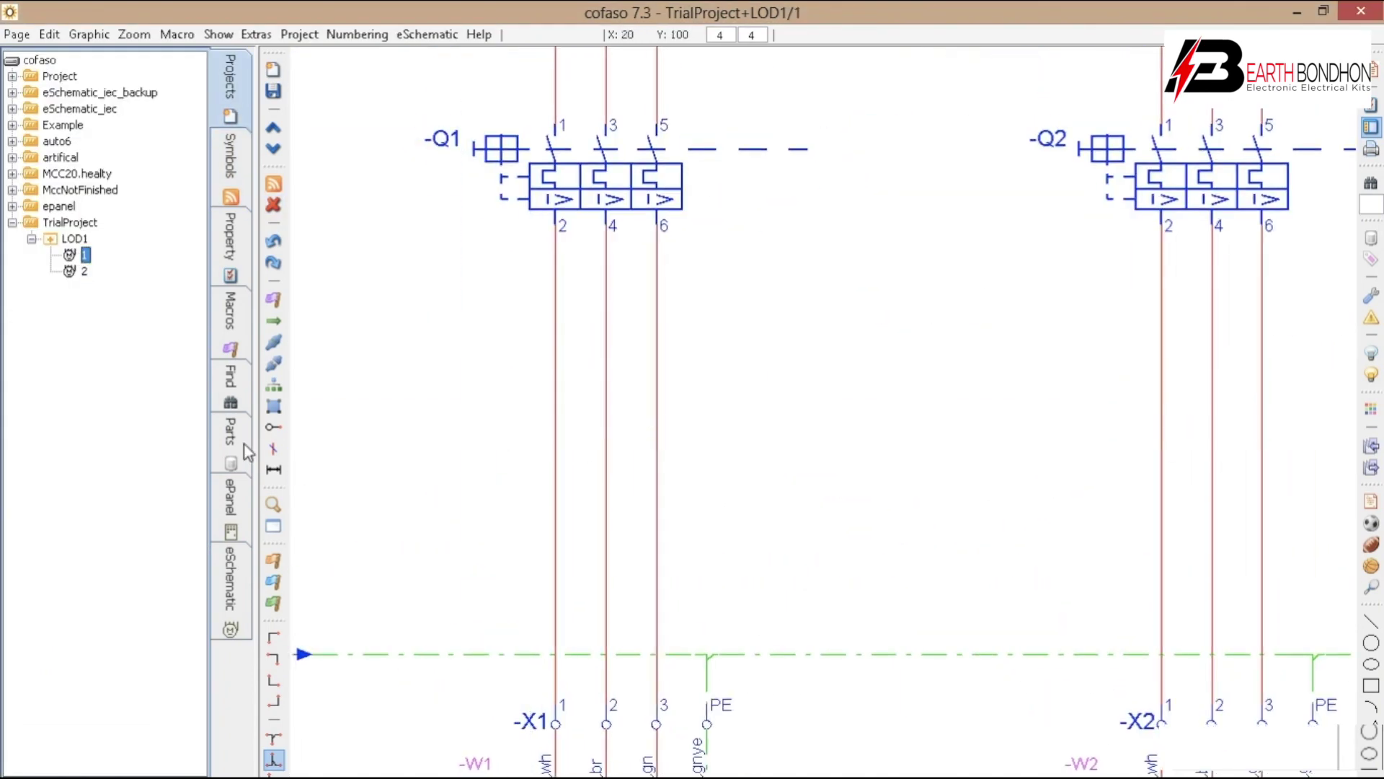
{"action": "left_click", "coordinate": [232, 182]}
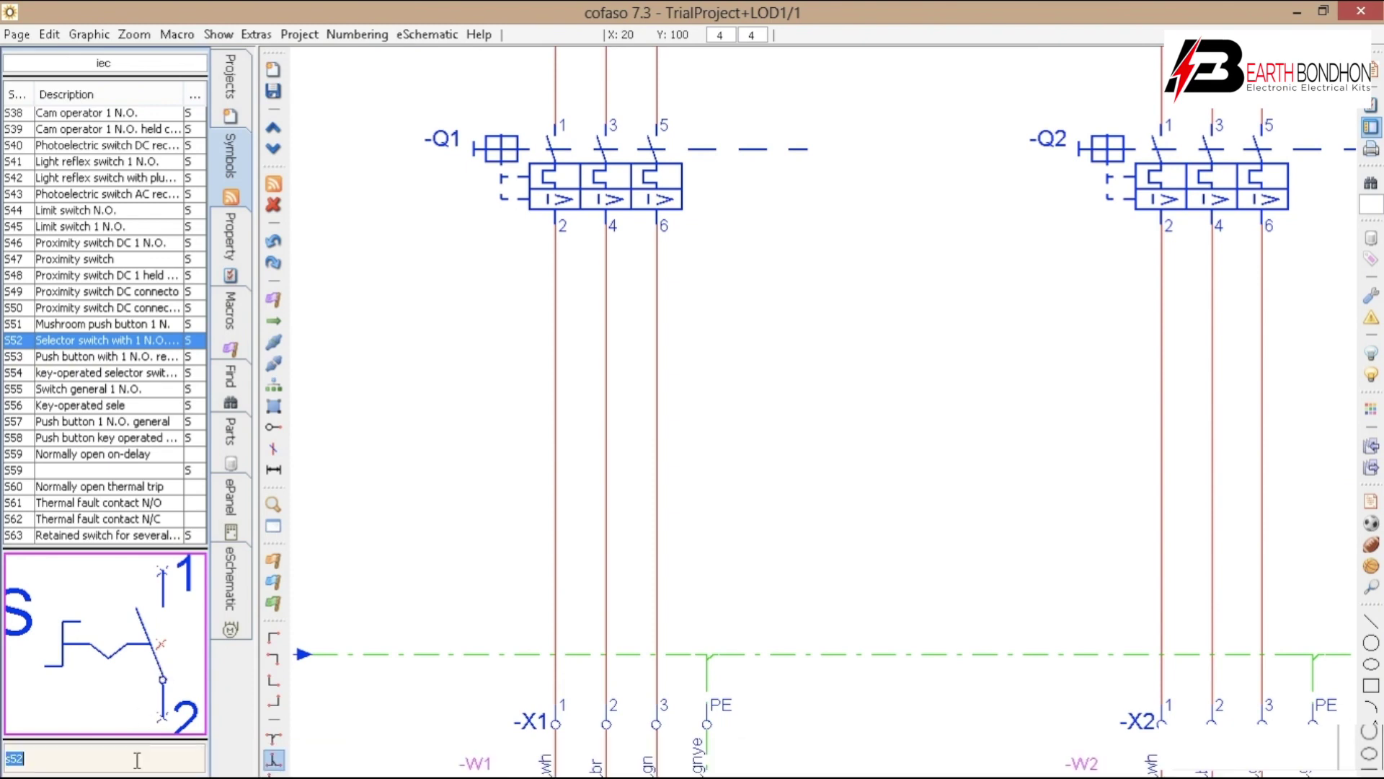
{"action": "type", "text": "s"}
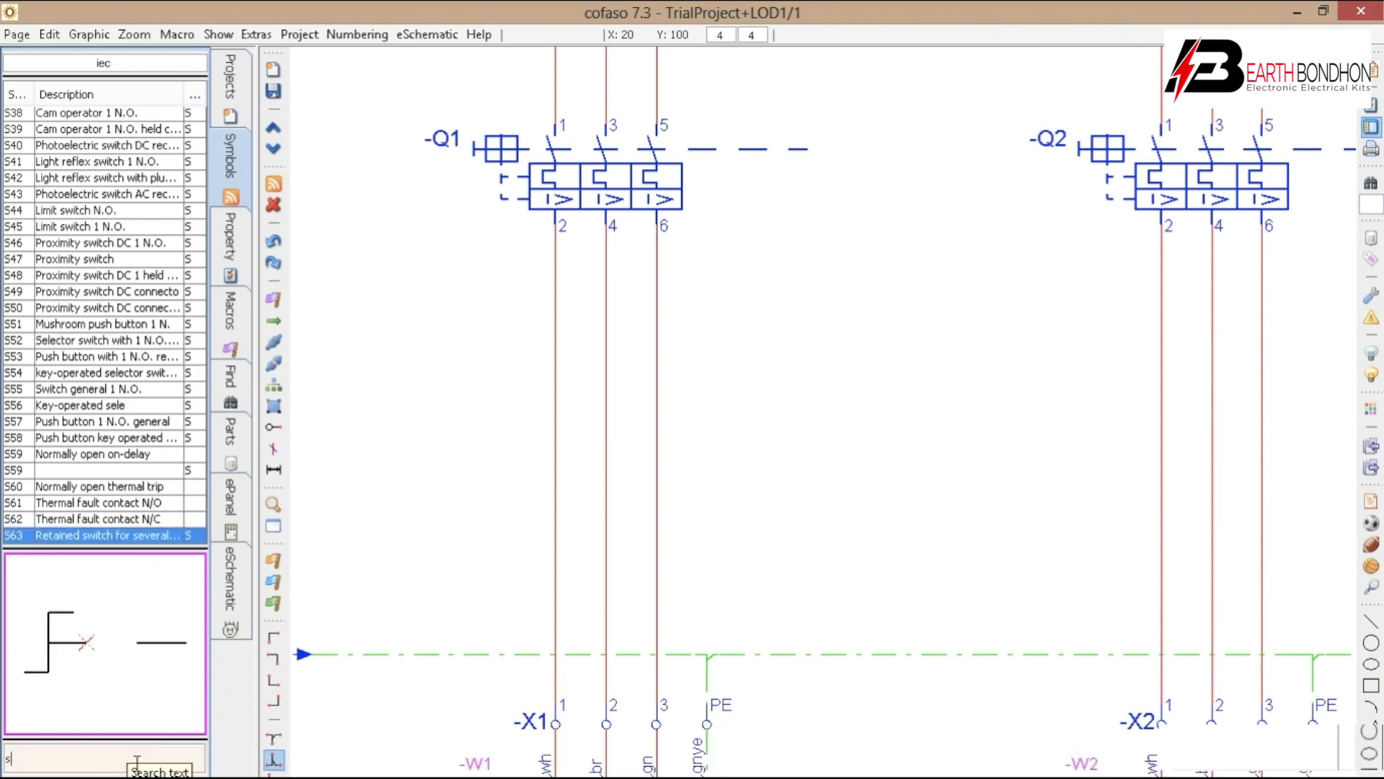
{"action": "type", "text": "*"}
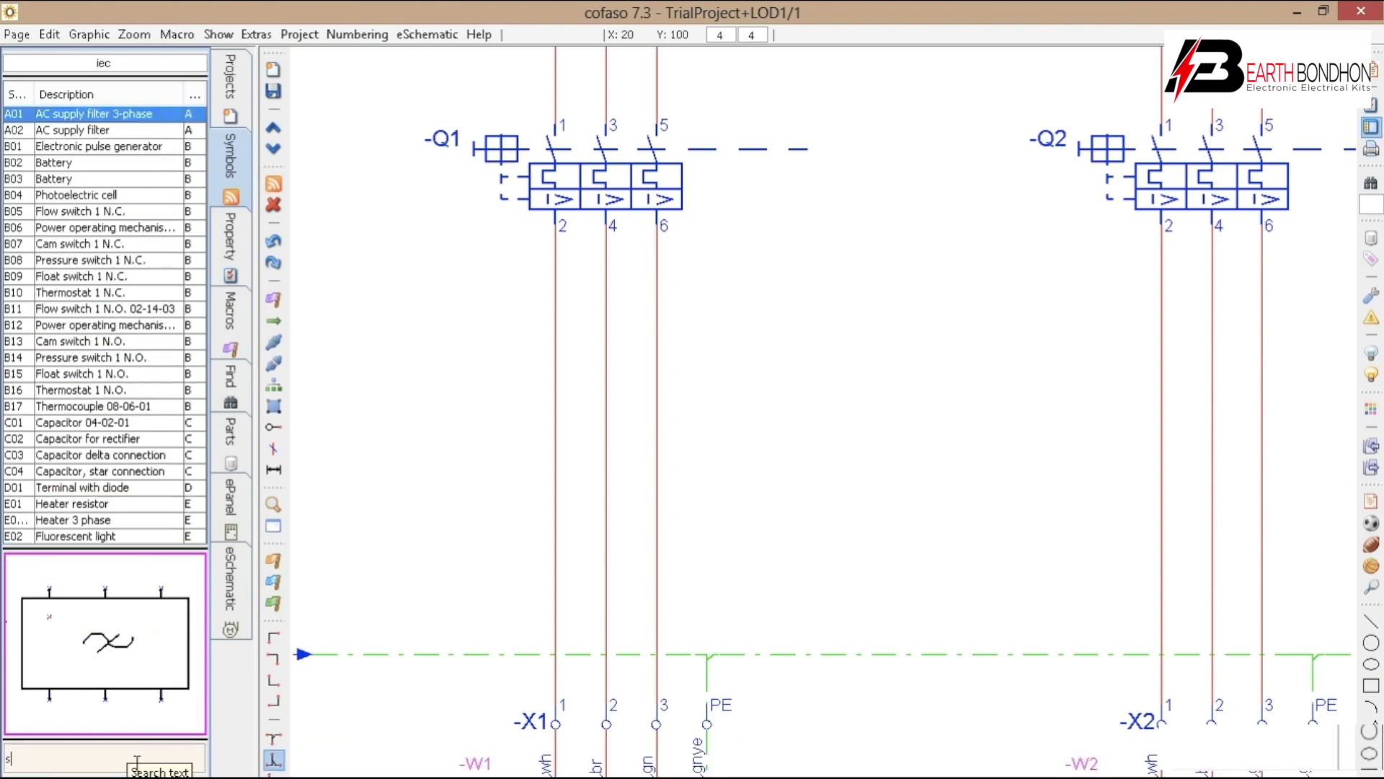
{"action": "key", "text": "BackSpace"}
{"action": "type", "text": "08"}
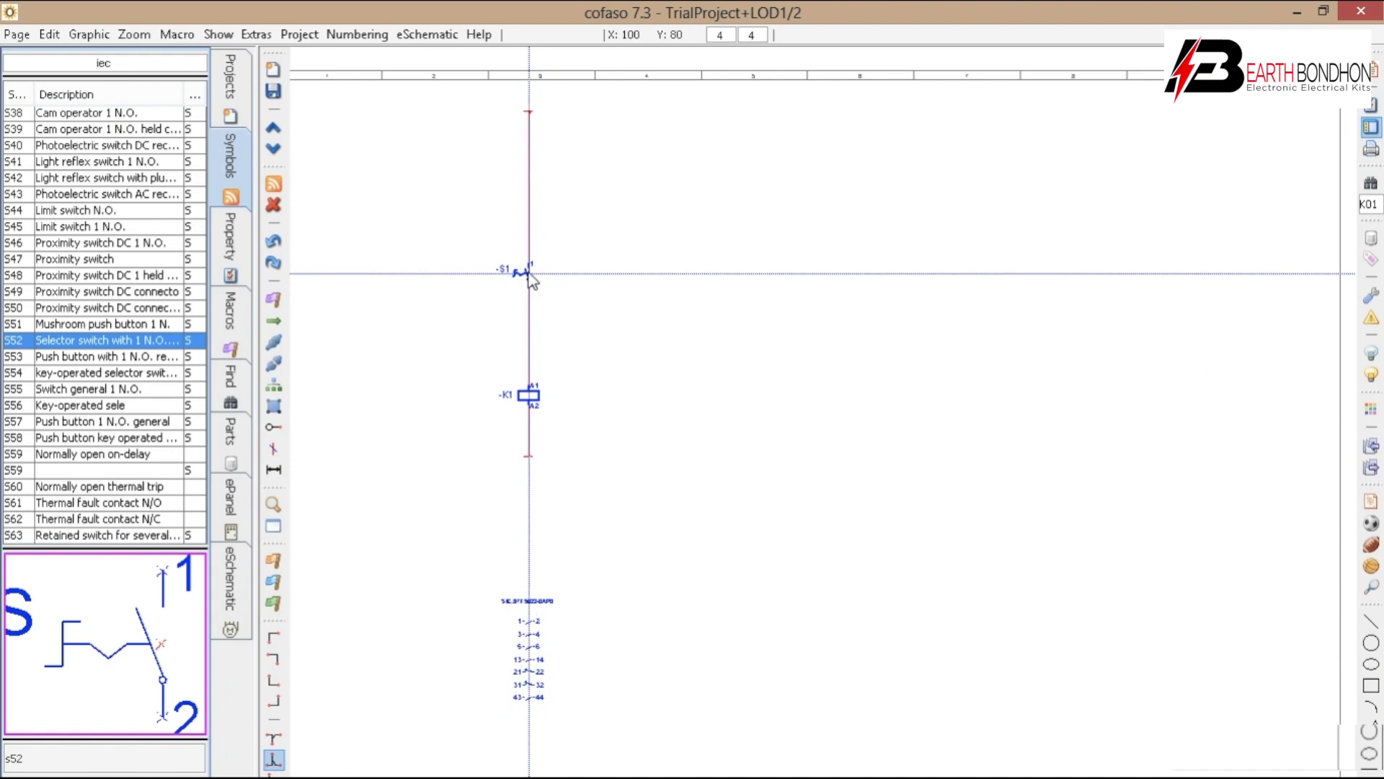
Insert selector switch S52 as S1 into the control line at X 100, Y 80, and accept its symbol properties.
{"action": "left_click", "coordinate": [530, 275]}
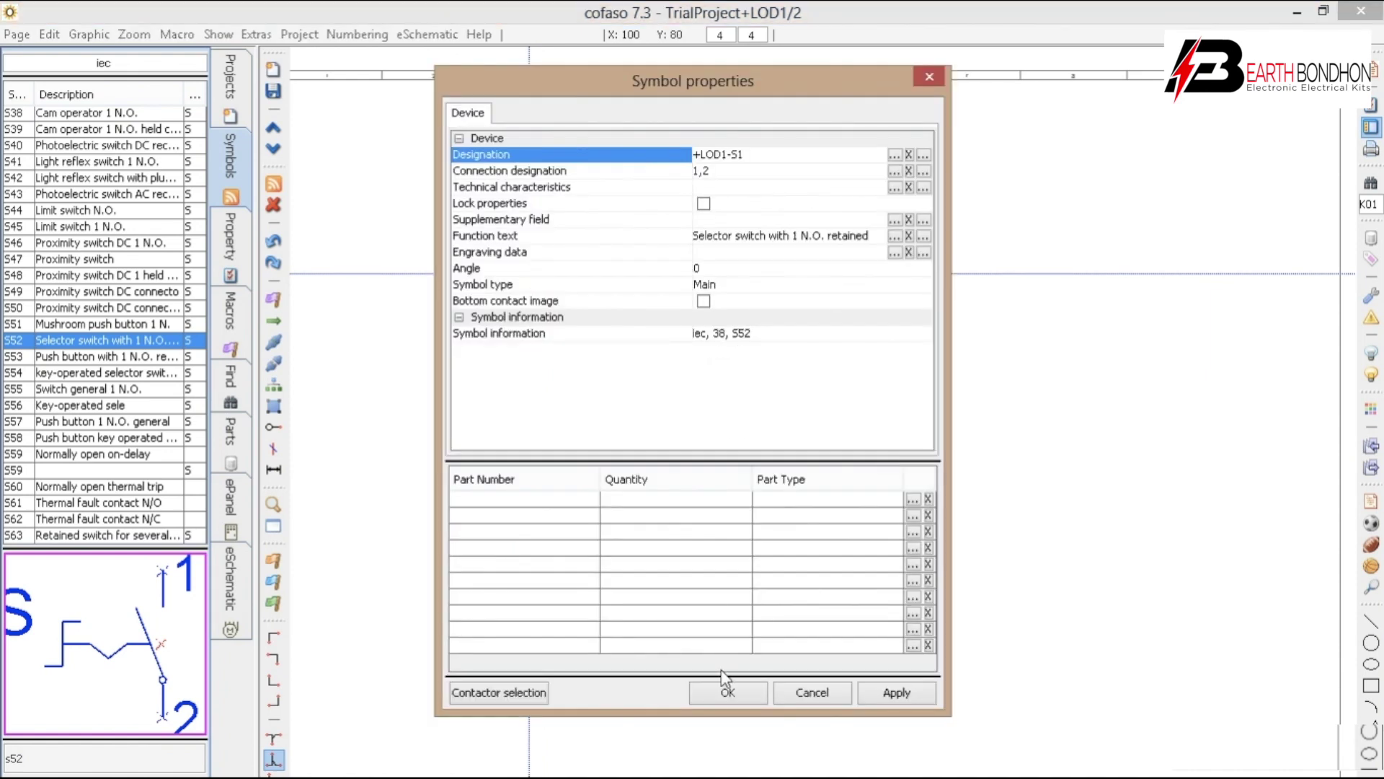
{"action": "left_click", "coordinate": [726, 689]}
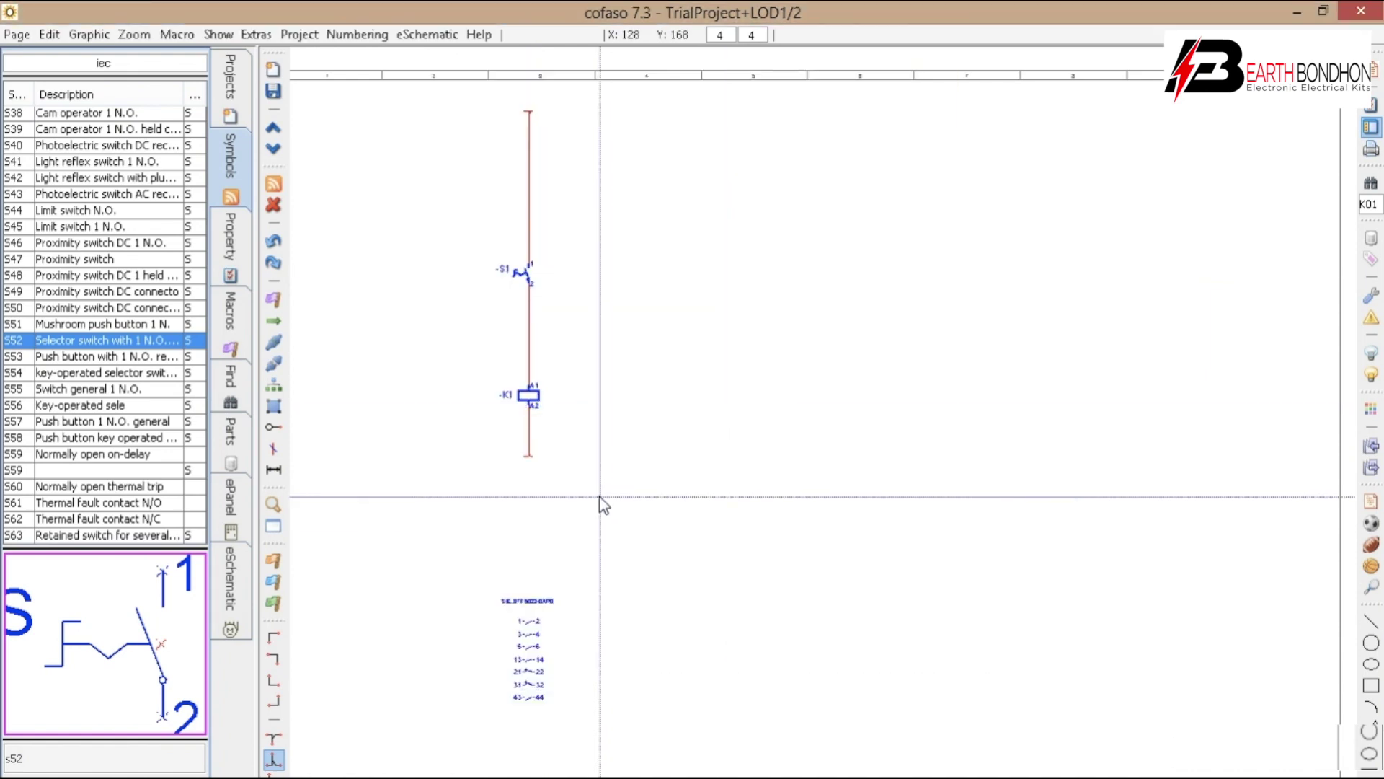
Try moving selector switch S1 sideways off the control line and return it to X 100, Y 80.
{"action": "left_click_drag", "start_coordinate": [532, 273], "coordinate": [576, 280]}
{"action": "key", "text": "ctrl+z"}
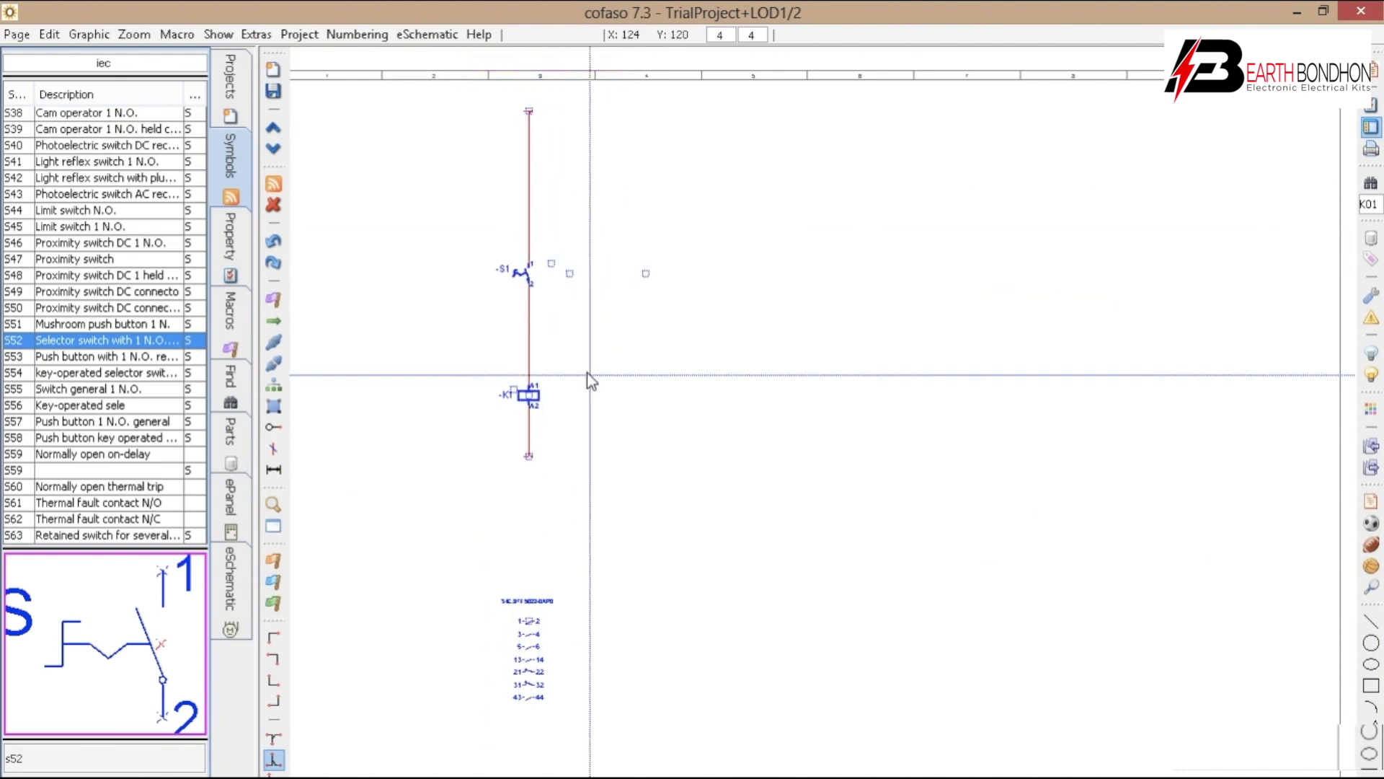
{"action": "left_click_drag", "start_coordinate": [578, 509], "coordinate": [496, 94]}
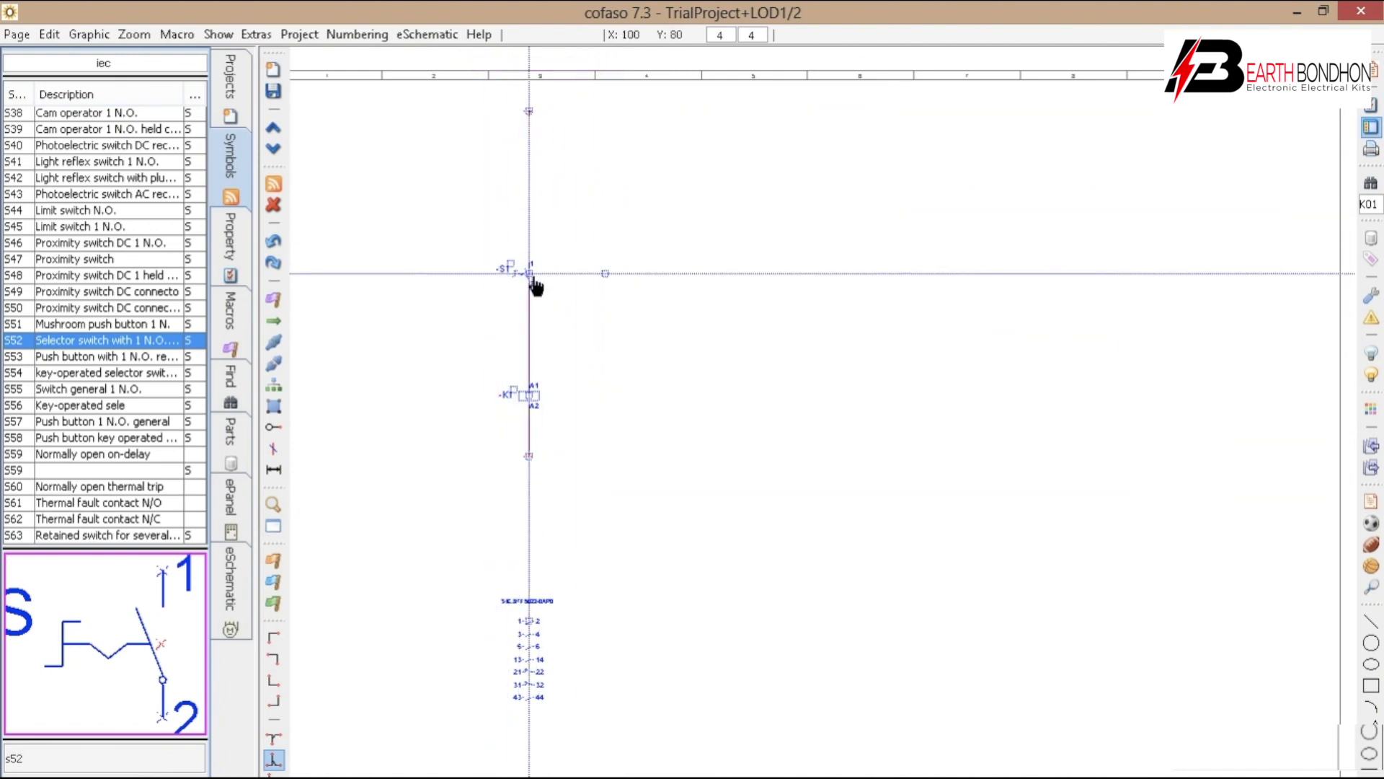
{"action": "mouse_move", "coordinate": [534, 286]}
{"action": "left_mouse_down"}
{"action": "mouse_move", "coordinate": [531, 269]}
{"action": "mouse_move", "coordinate": [732, 271]}
{"action": "mouse_move", "coordinate": [539, 268]}
{"action": "left_mouse_up"}
Save the changes to page 2 and open page 1 of TrialProject at the Q1 motor circuit.
{"action": "left_click", "coordinate": [238, 87]}
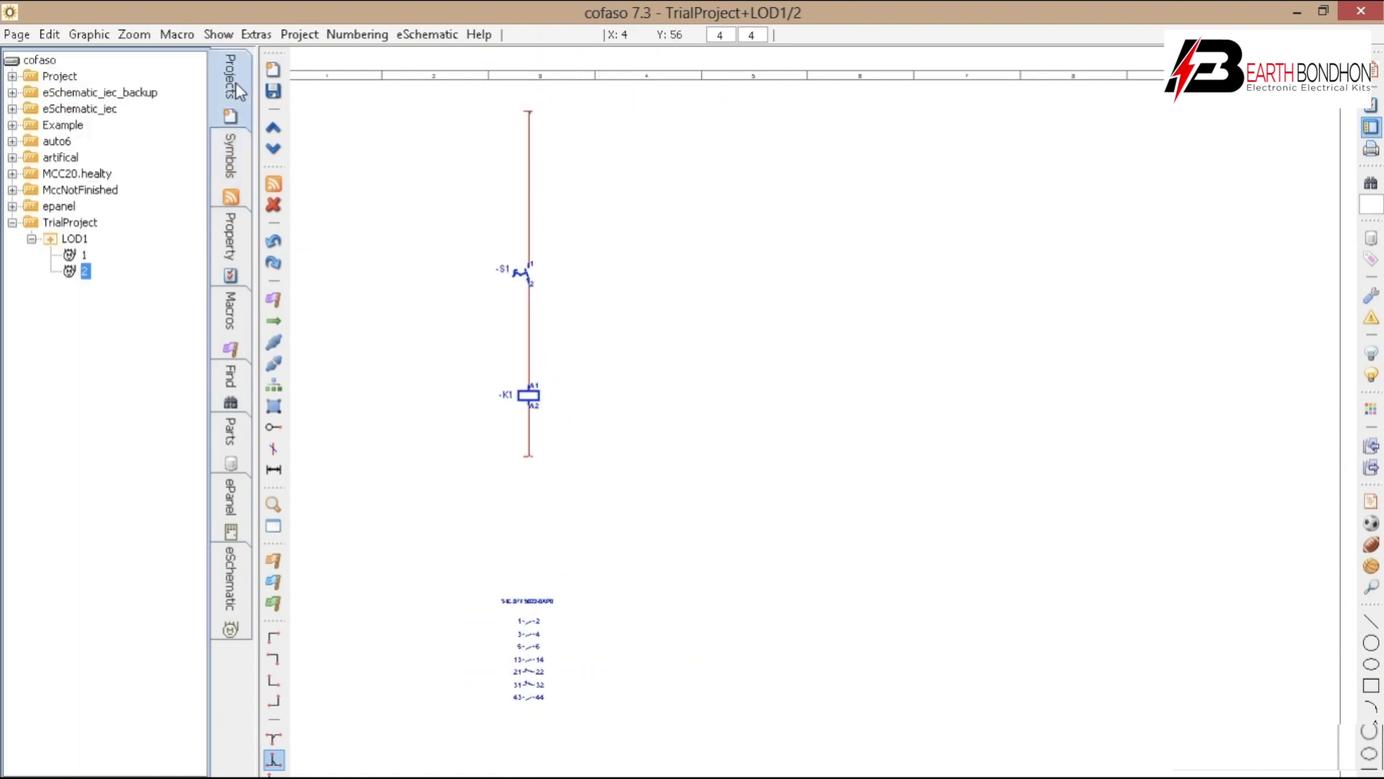
{"action": "double_click", "coordinate": [81, 256]}
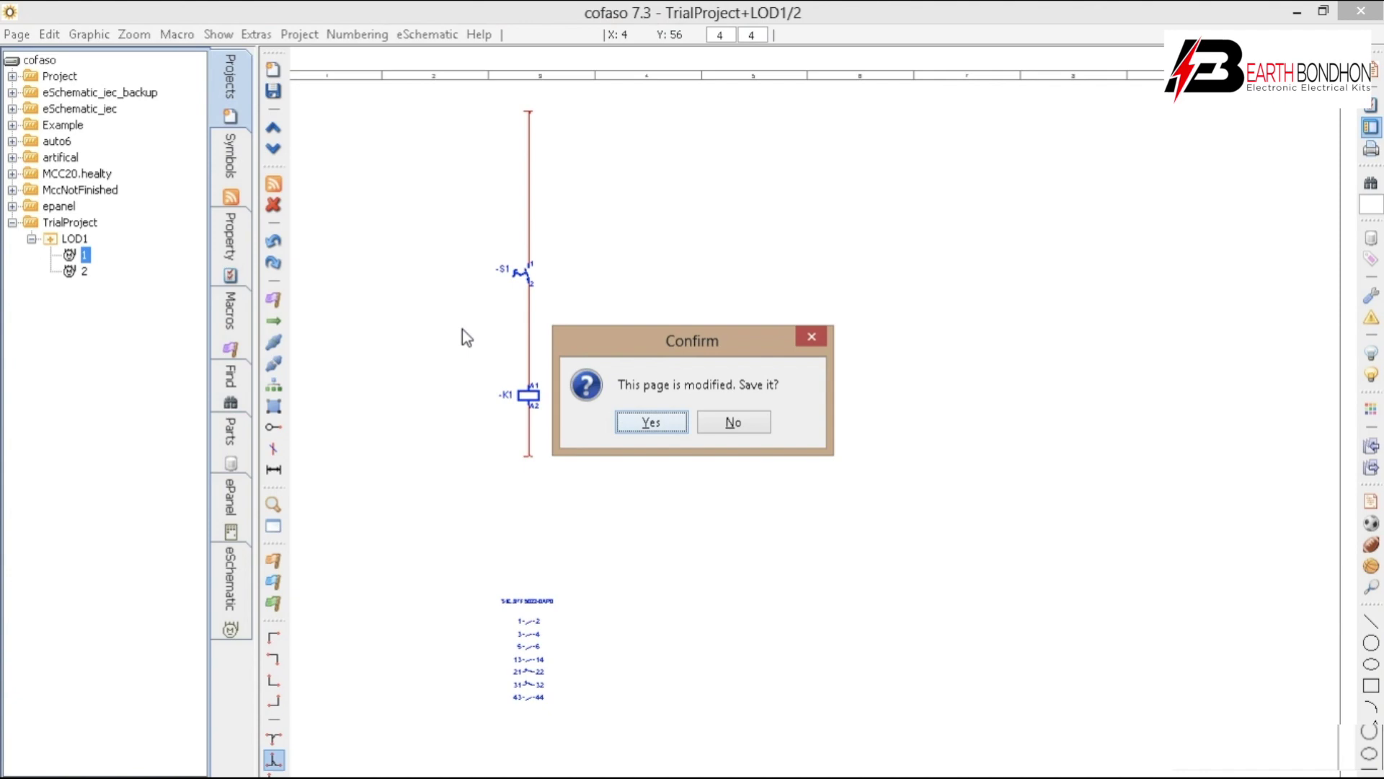
{"action": "left_click", "coordinate": [667, 428]}
{"action": "scroll", "coordinate": [475, 323], "scroll_direction": "up", "scroll_amount": 3}
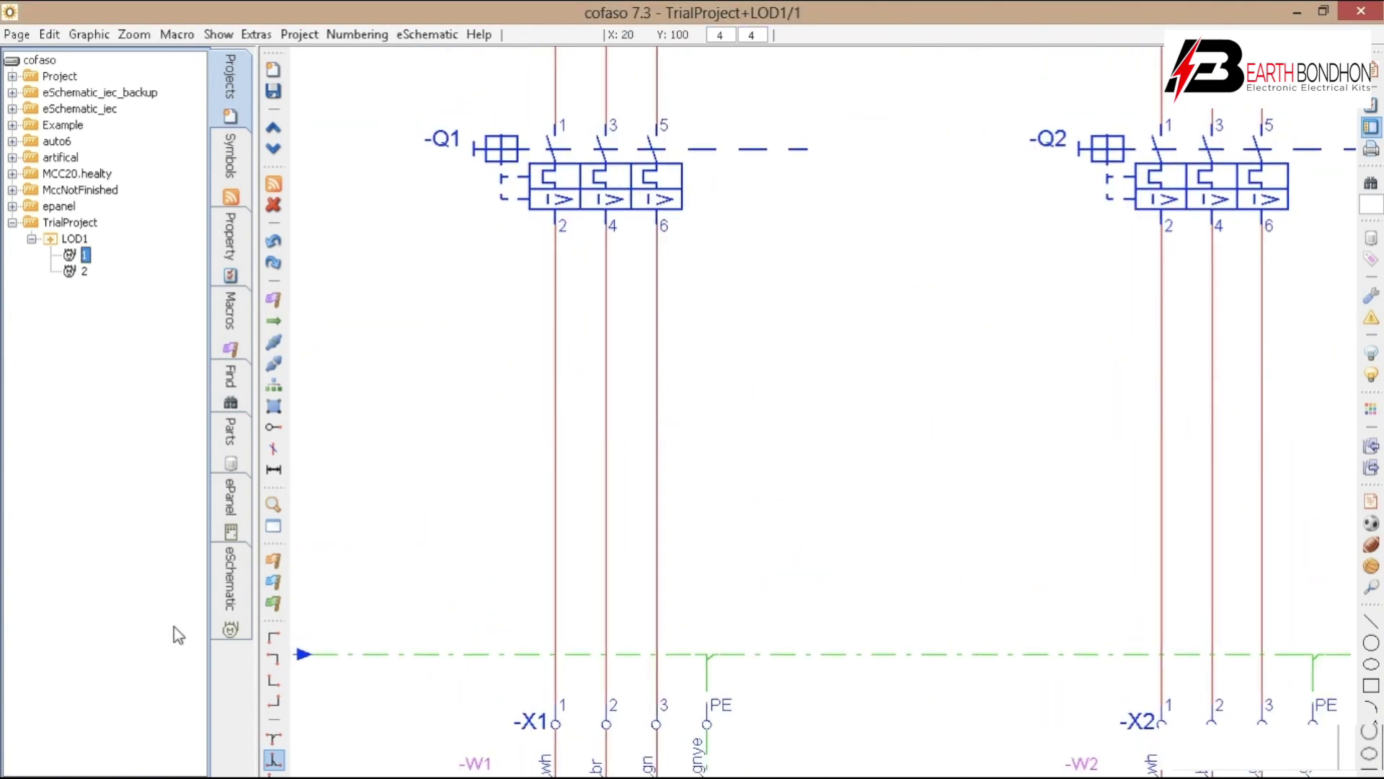
Place power contact symbol S08 from the iec library on Q1's first phase at X 64, Y 76, with designation +LOD1-K1.
{"action": "left_click", "coordinate": [234, 177]}
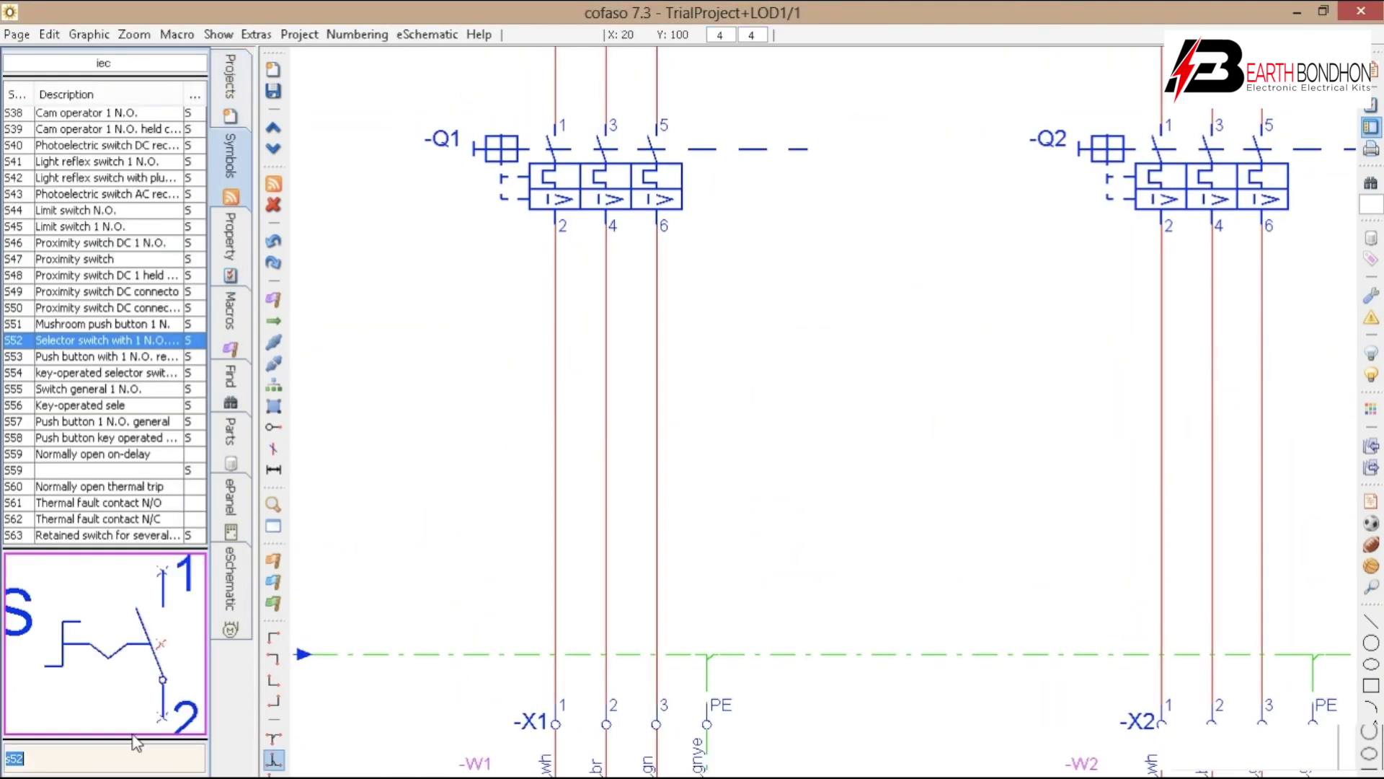
{"action": "key", "text": "Return"}
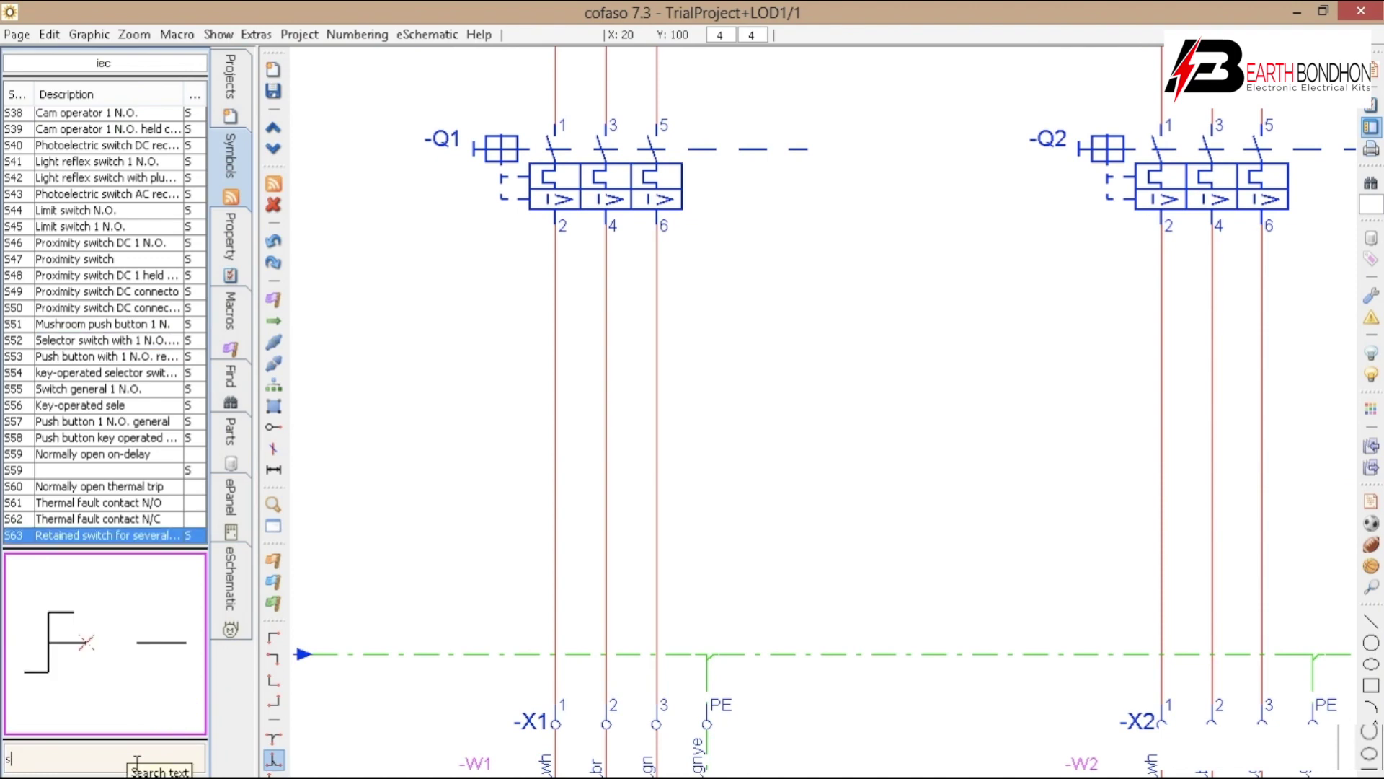
{"action": "key", "text": "Return"}
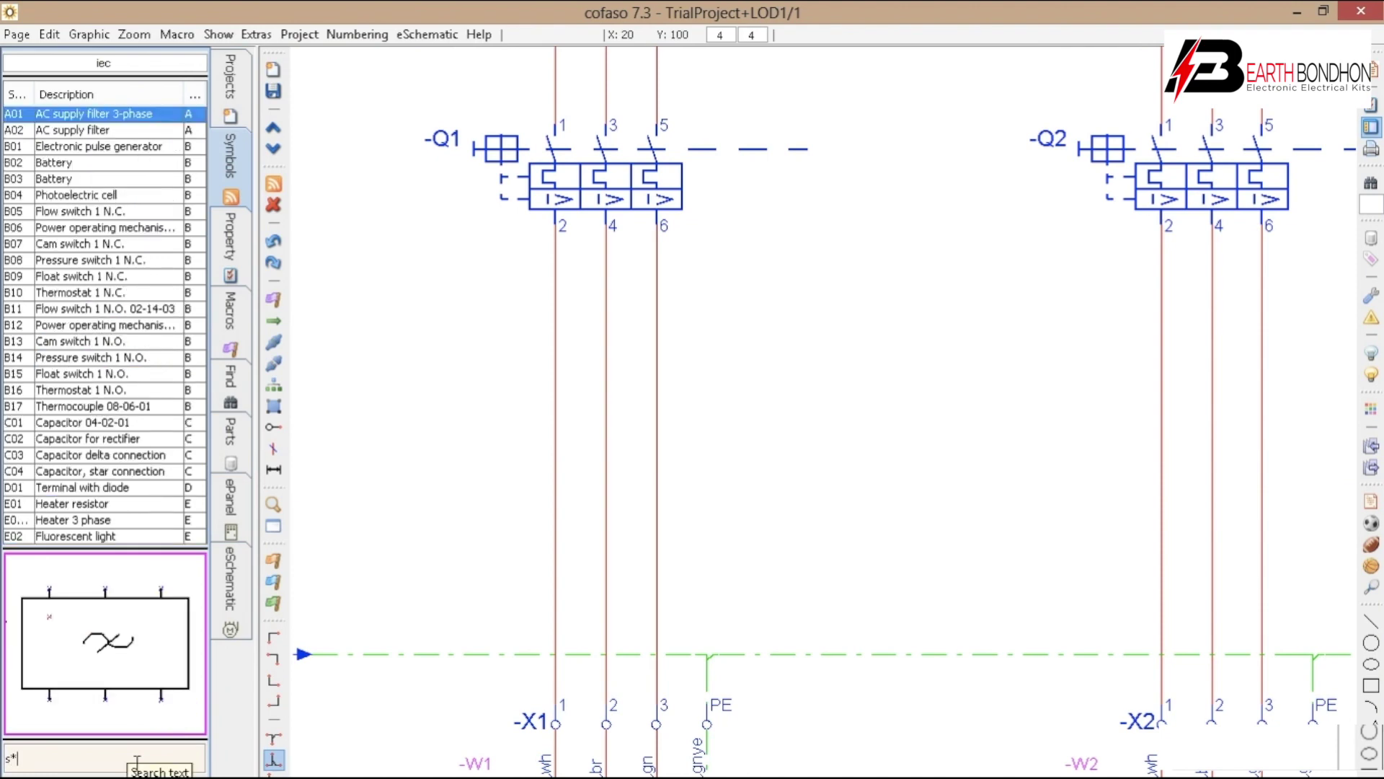
{"action": "key", "text": "Return"}
{"action": "type", "text": "08"}
{"action": "key", "text": "Return"}
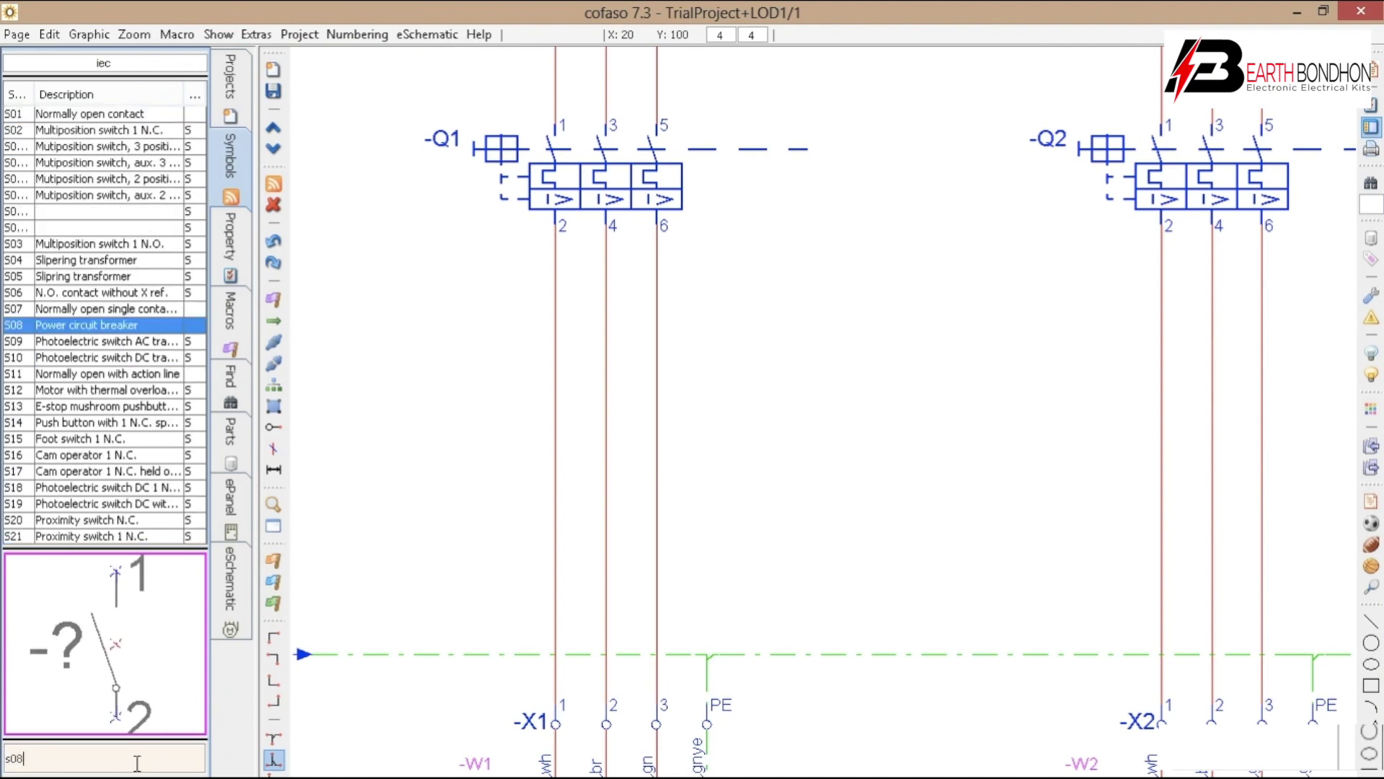
{"action": "left_click", "coordinate": [561, 424]}
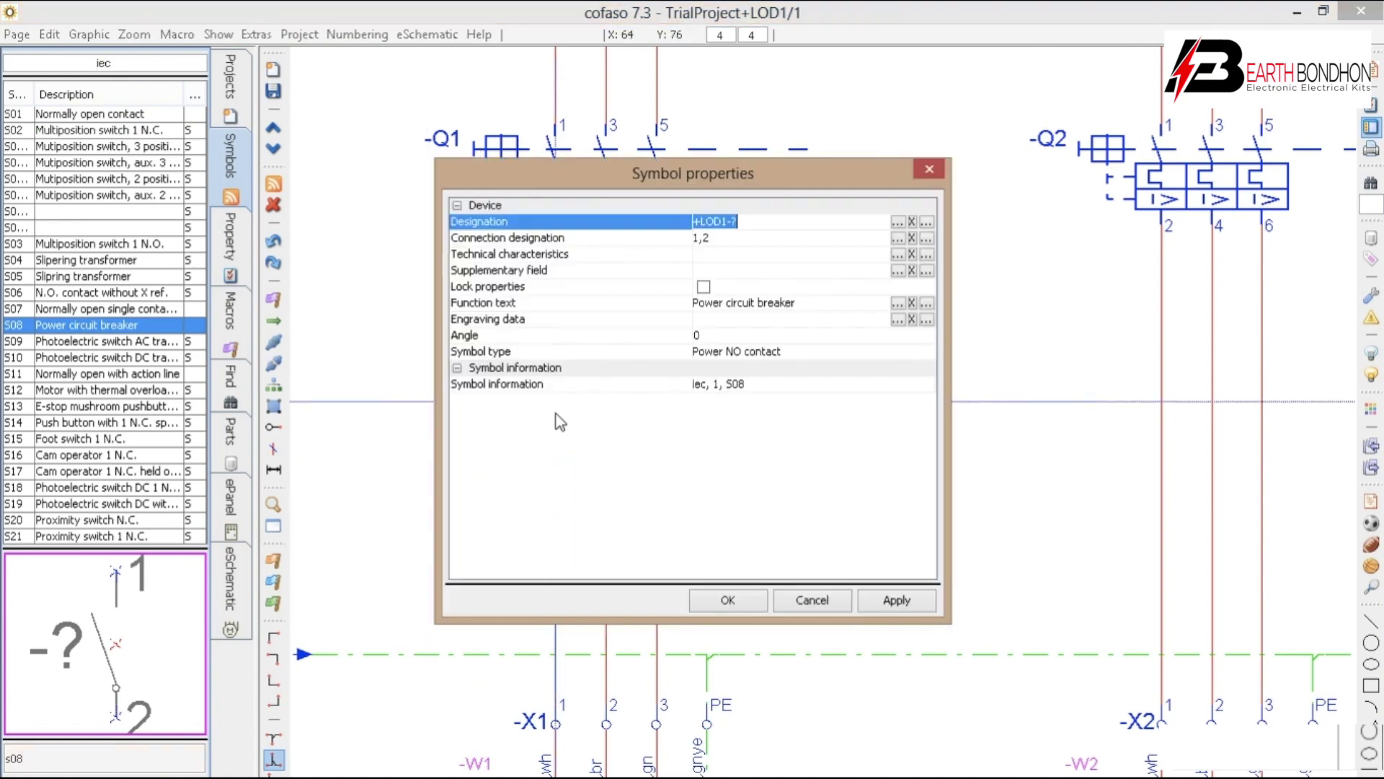
{"action": "left_click", "coordinate": [897, 223]}
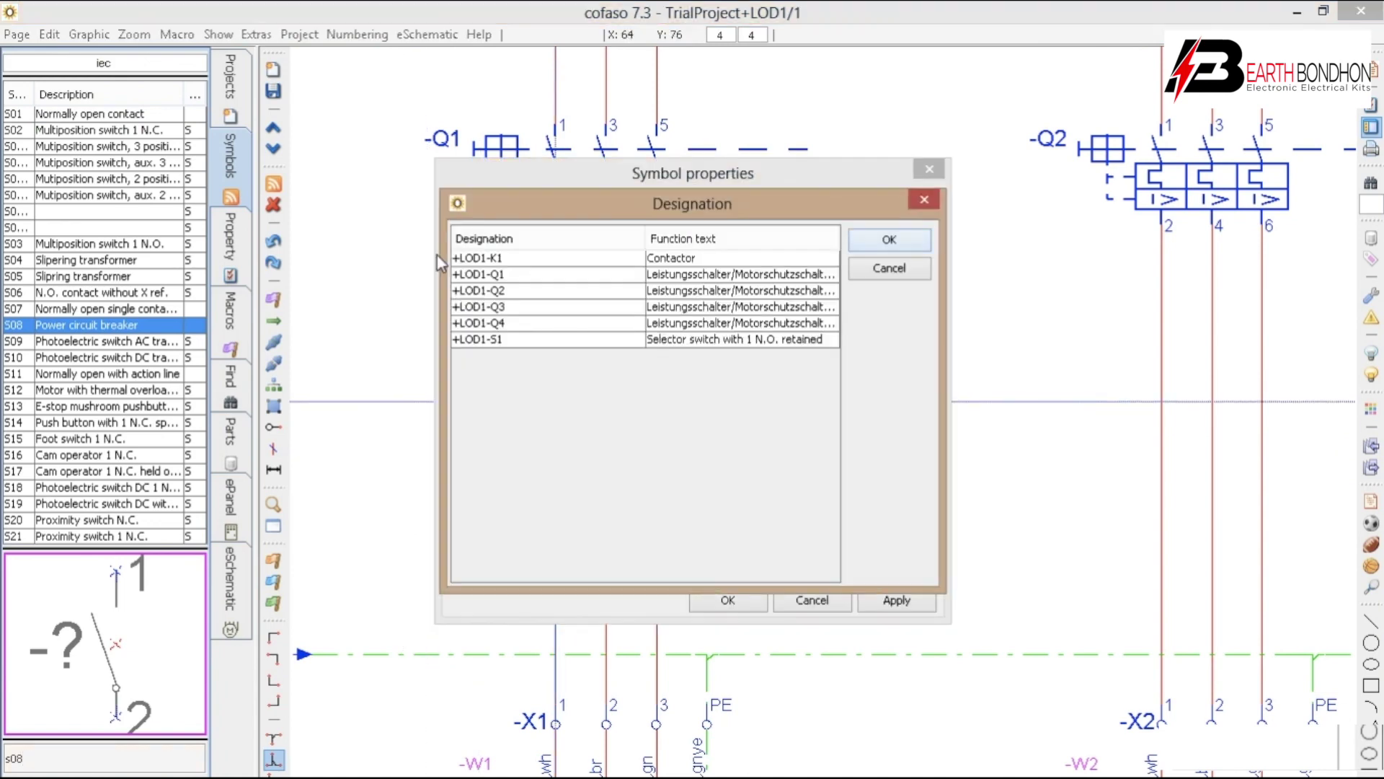
{"action": "left_click", "coordinate": [479, 261]}
{"action": "left_click", "coordinate": [882, 244]}
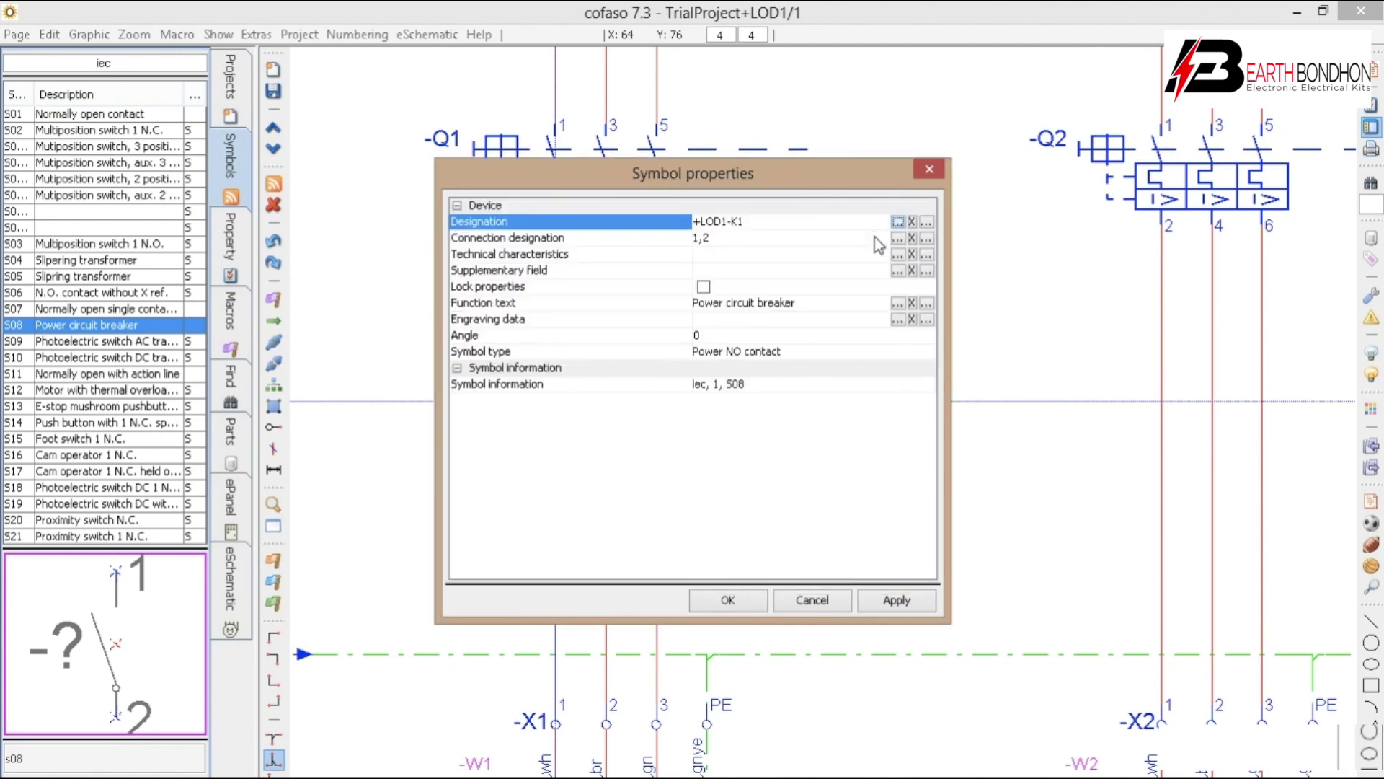
{"action": "left_click", "coordinate": [726, 601]}
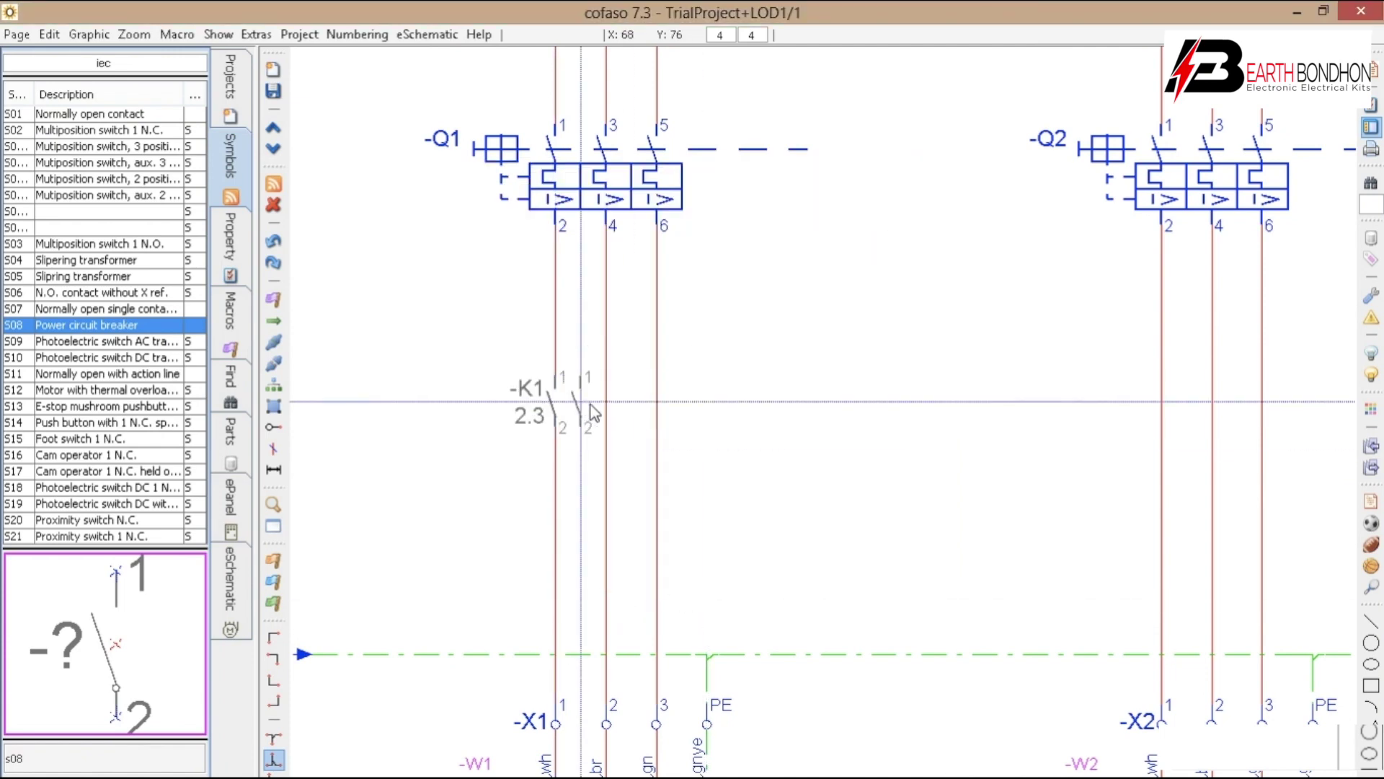
Add K1's 3,4 and 5,6 power contacts on the second and third phases below Q1, accepting their default properties.
{"action": "left_click", "coordinate": [612, 411]}
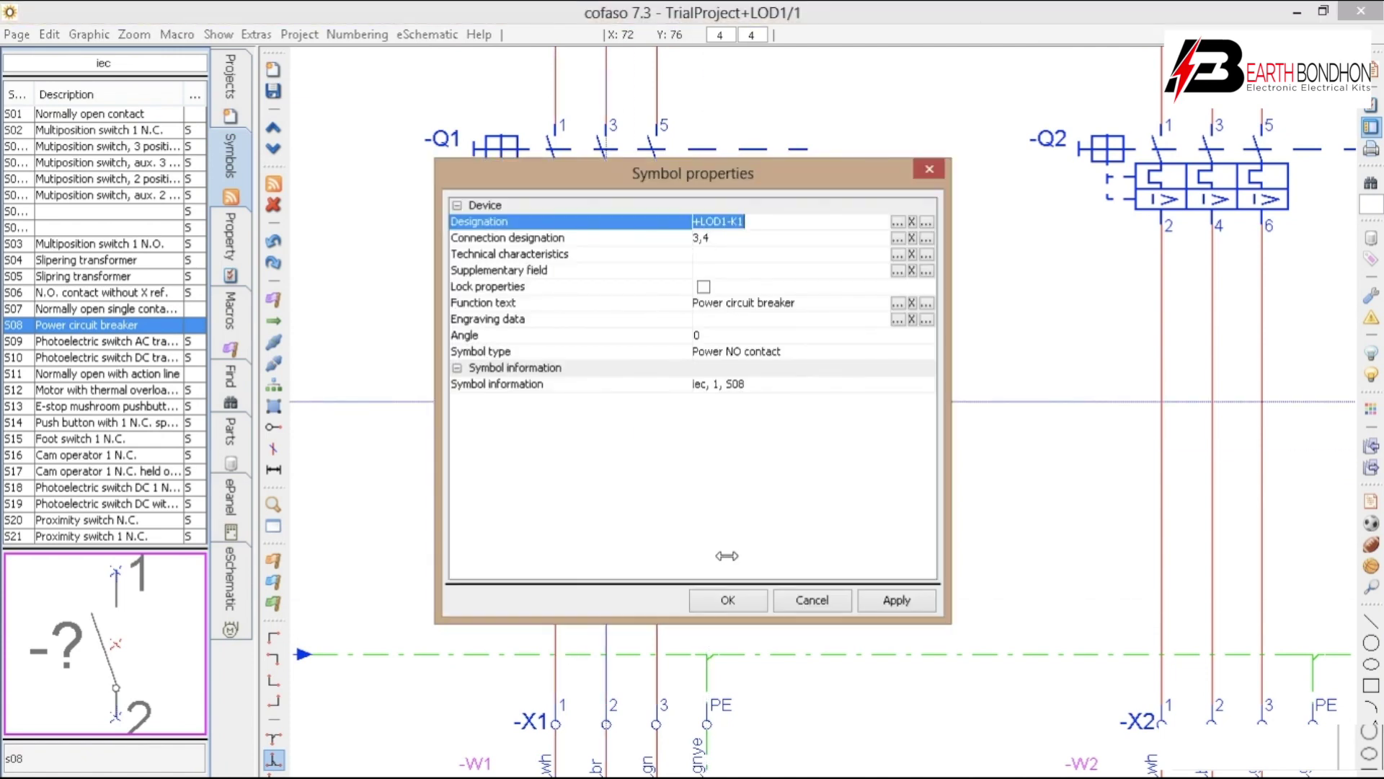
{"action": "left_click", "coordinate": [727, 600]}
{"action": "left_click", "coordinate": [658, 405]}
{"action": "left_click", "coordinate": [727, 600]}
{"action": "left_click_drag", "start_coordinate": [506, 351], "coordinate": [733, 454]}
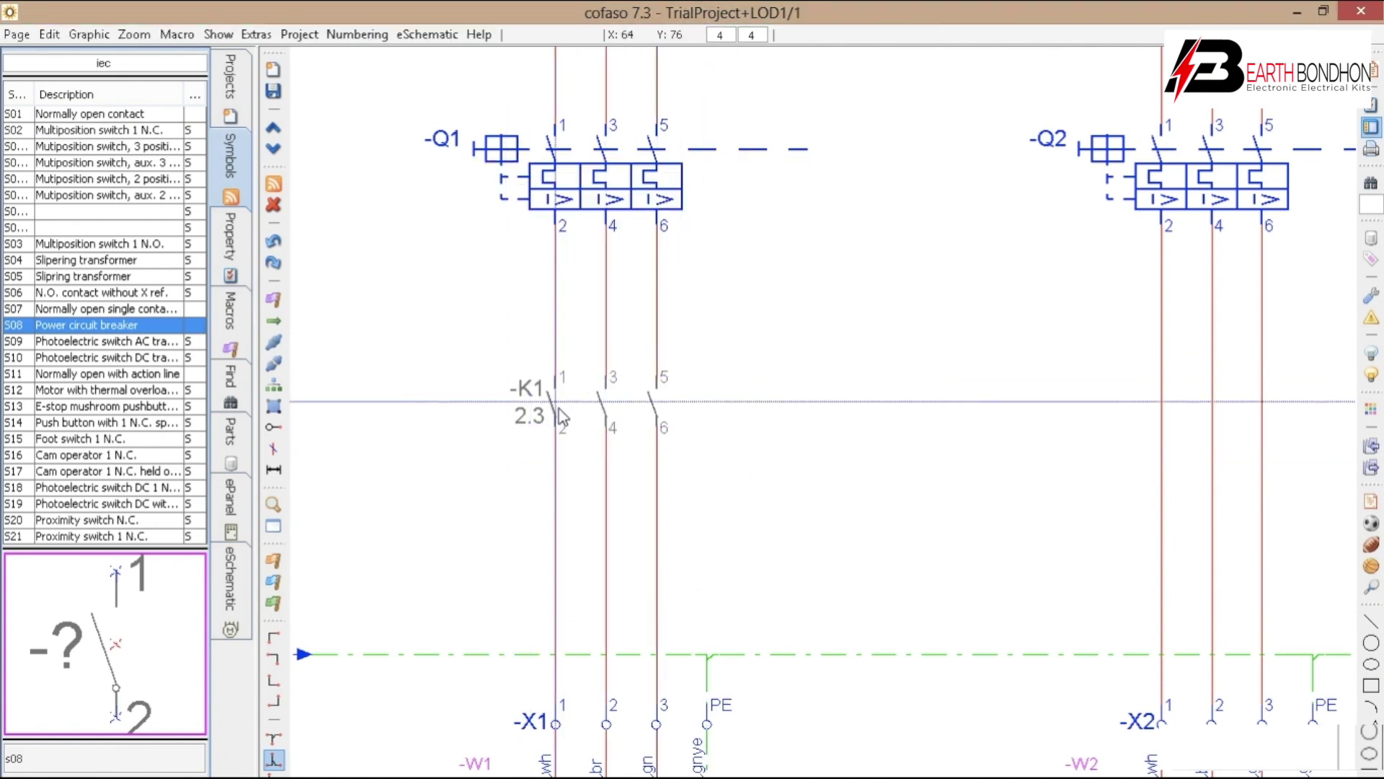
Save page 1 and examine K1's cross-references between the power contacts on page 1 and the coil on page 2.
{"action": "key", "text": "Page_Down"}
{"action": "left_click", "coordinate": [635, 424]}
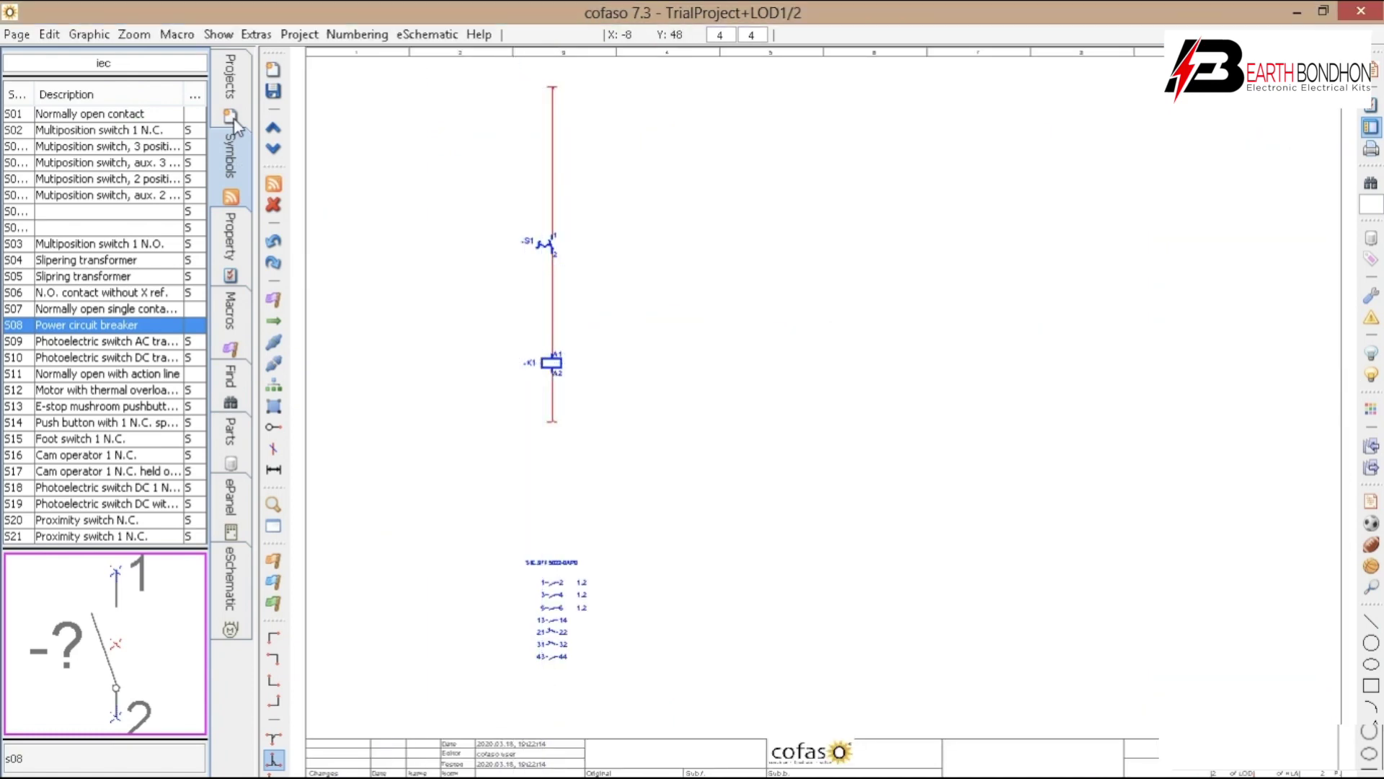
{"action": "left_click", "coordinate": [232, 97]}
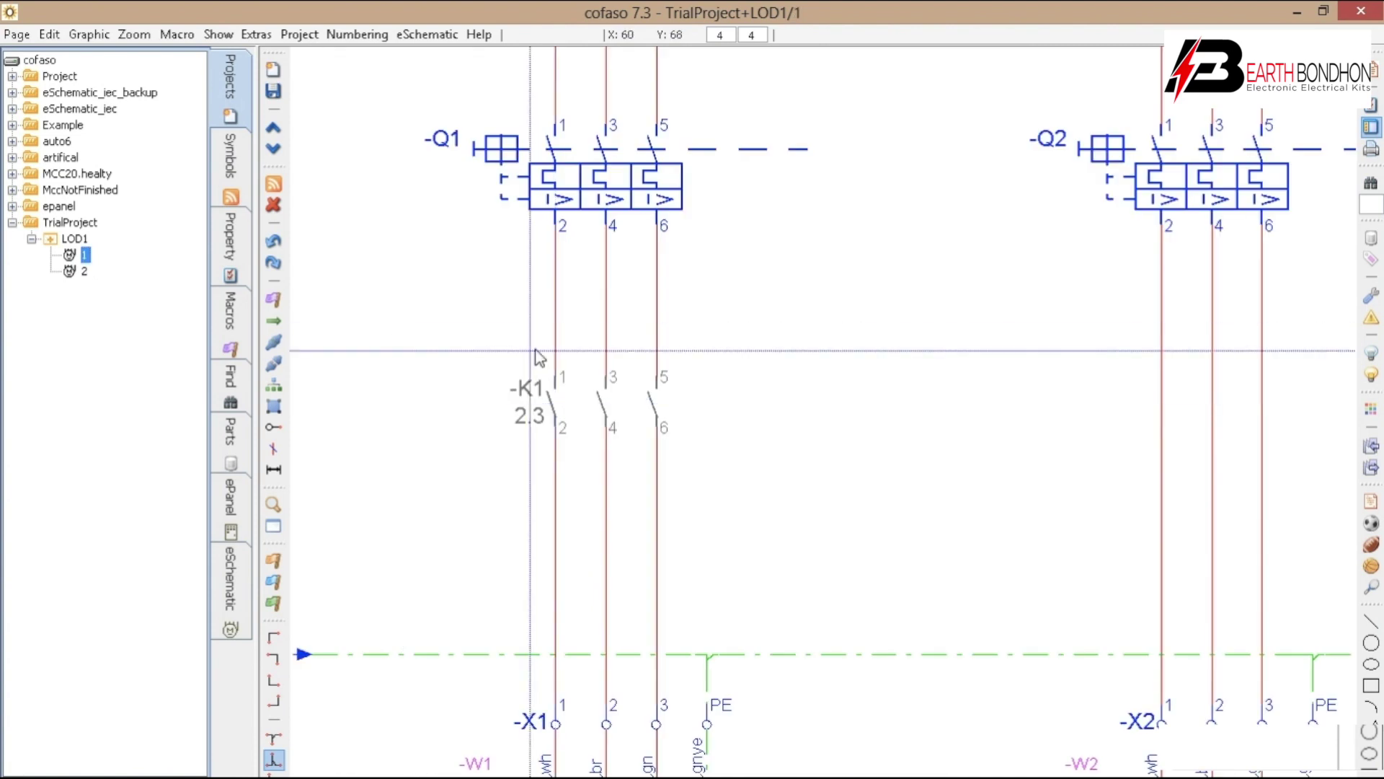
{"action": "scroll", "coordinate": [578, 404], "scroll_direction": "up", "scroll_amount": 3}
{"action": "scroll", "coordinate": [525, 382], "scroll_direction": "down", "scroll_amount": 4}
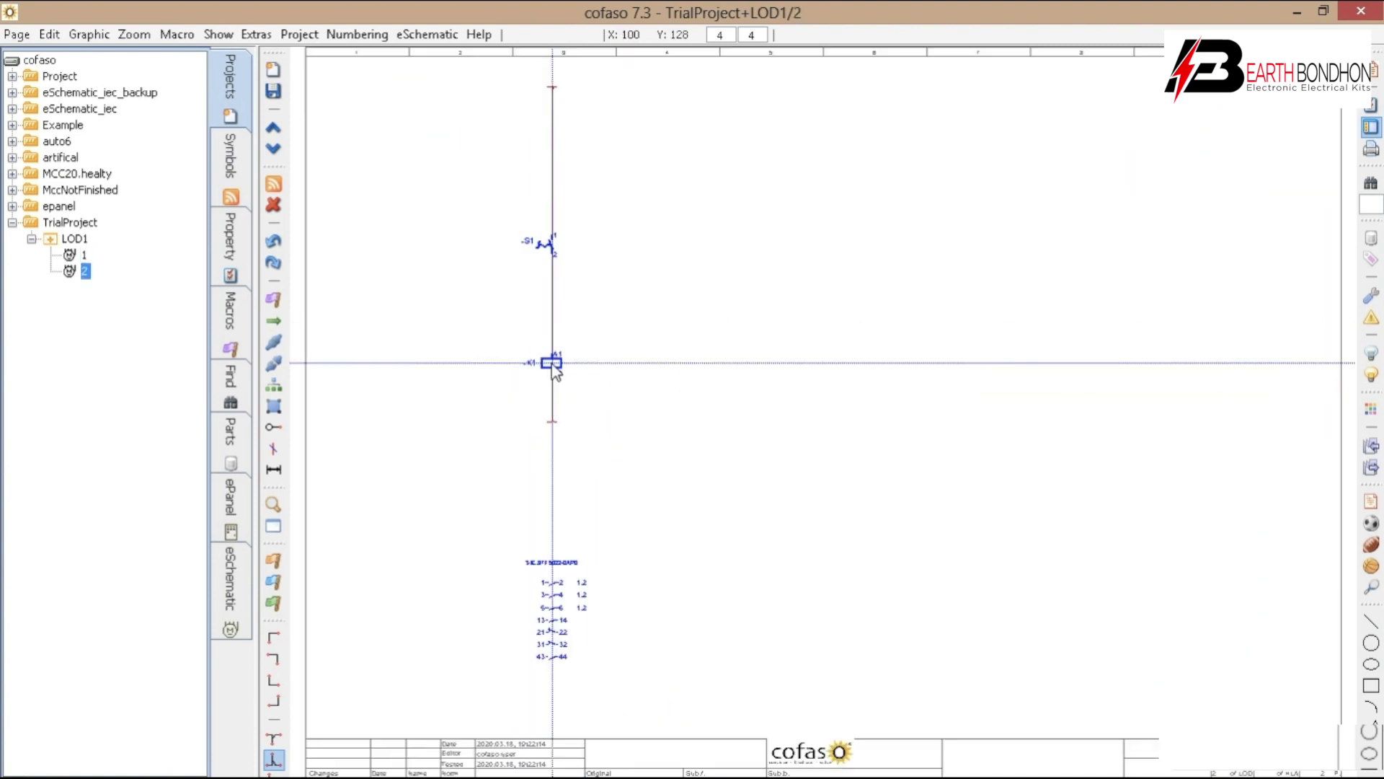
{"action": "scroll", "coordinate": [504, 234], "scroll_direction": "up", "scroll_amount": 3}
{"action": "scroll", "coordinate": [503, 234], "scroll_direction": "down", "scroll_amount": 3}
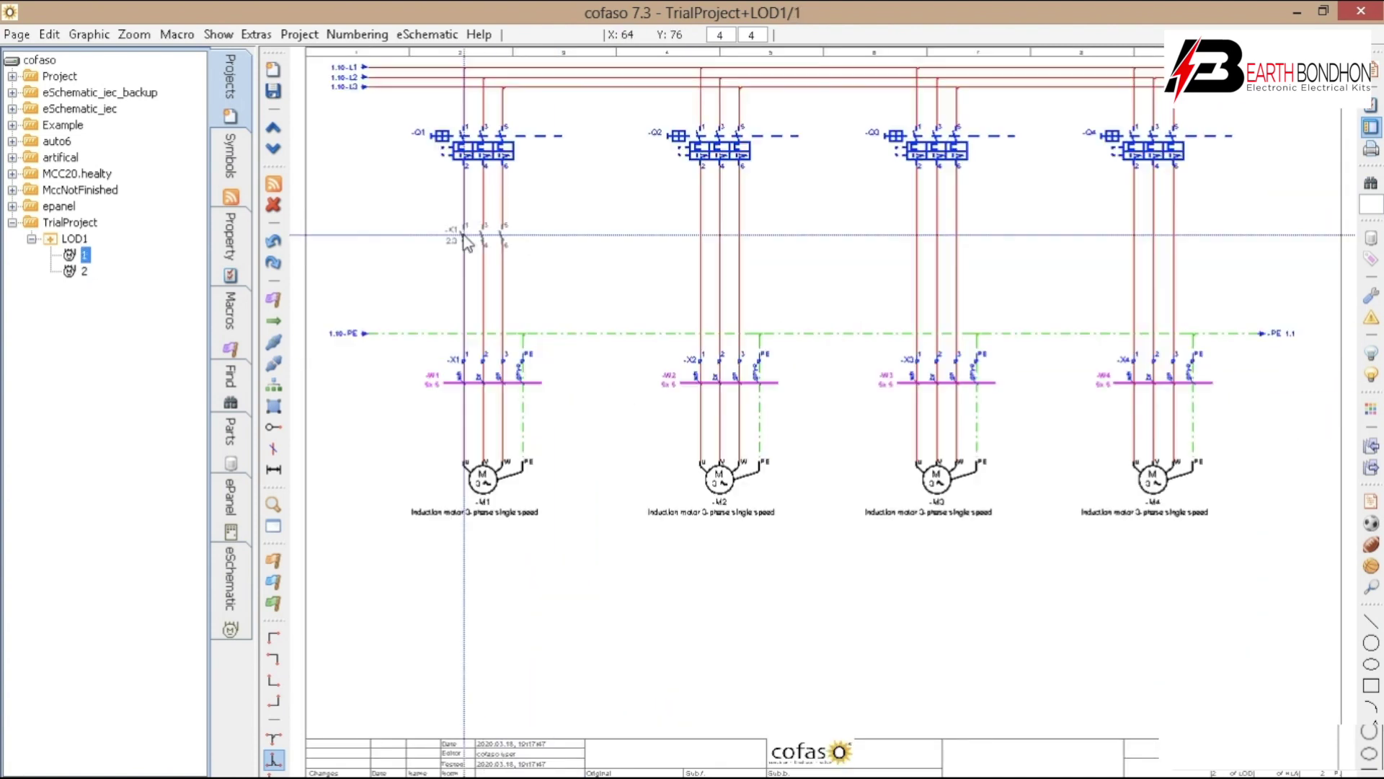
{"action": "double_click", "coordinate": [503, 238]}
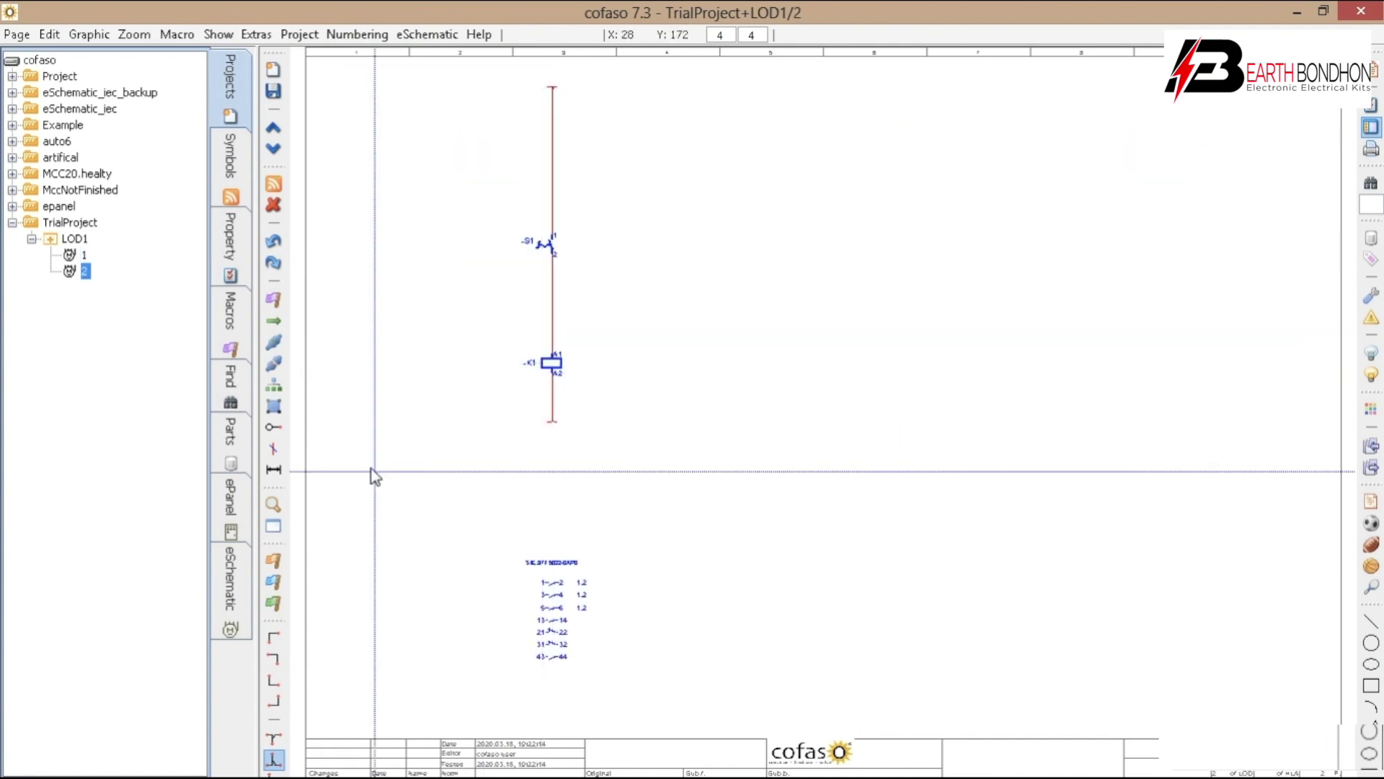
Place normally open contact S01 on page 2 at X 200, Y 92, and assign it the designation +LOD1-Q1.
{"action": "left_click", "coordinate": [230, 155]}
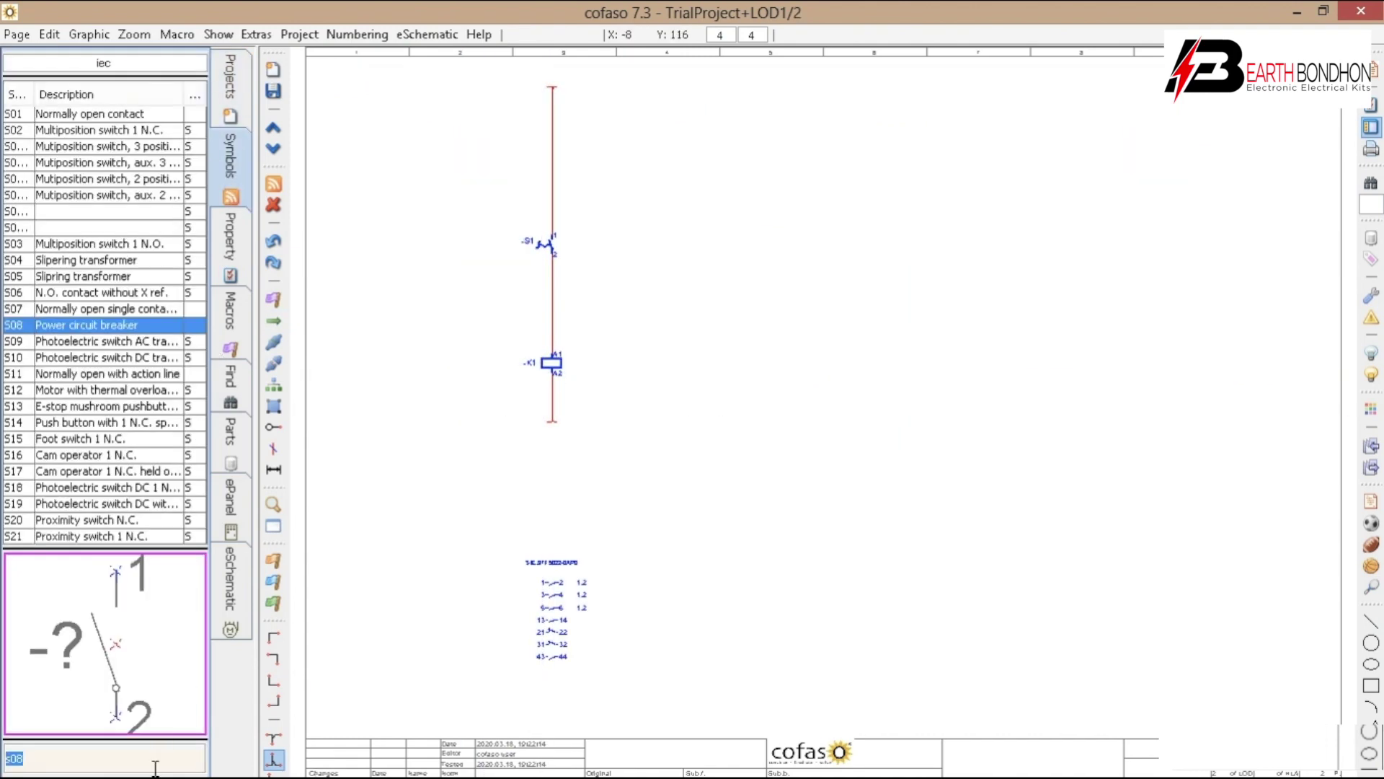
{"action": "type", "text": "s0"}
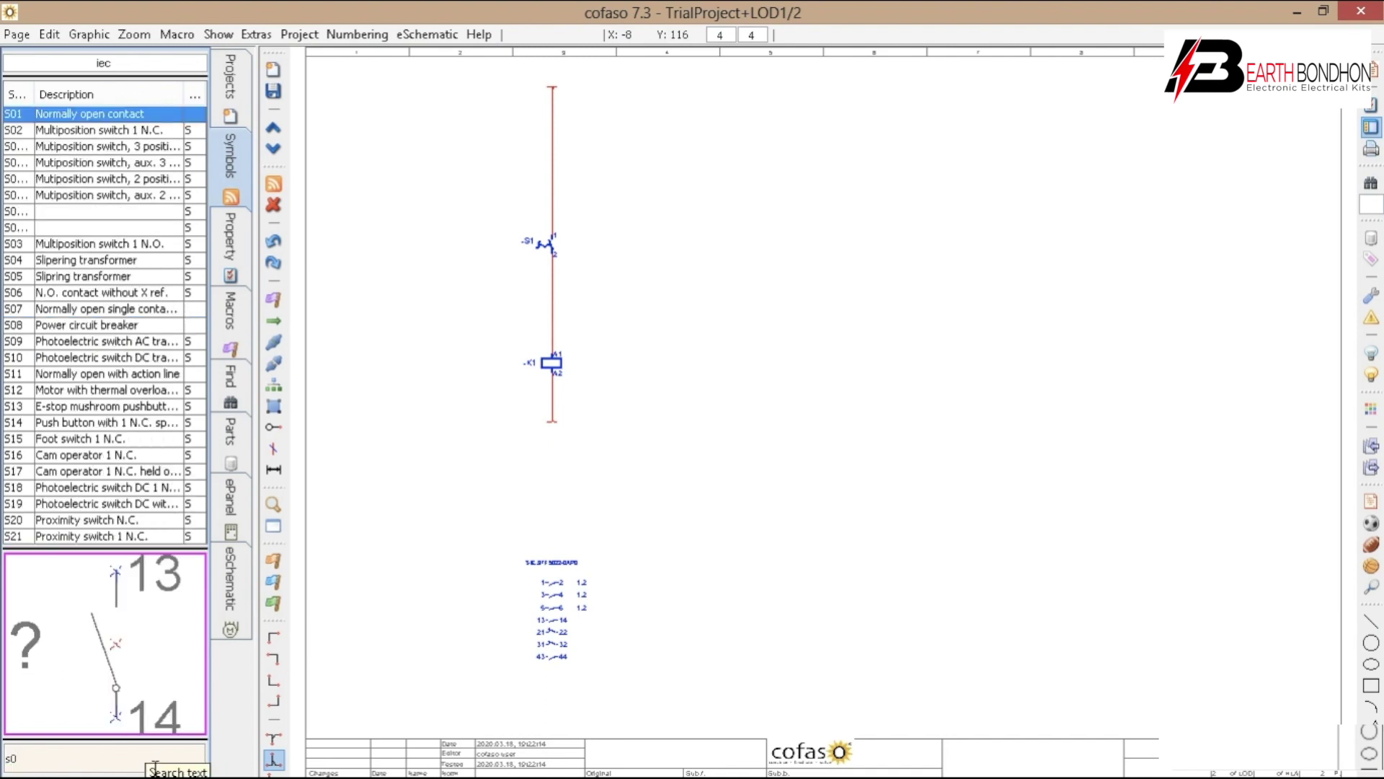
{"action": "scroll", "coordinate": [894, 300], "scroll_direction": "up", "scroll_amount": 2}
{"action": "left_click", "coordinate": [755, 262]}
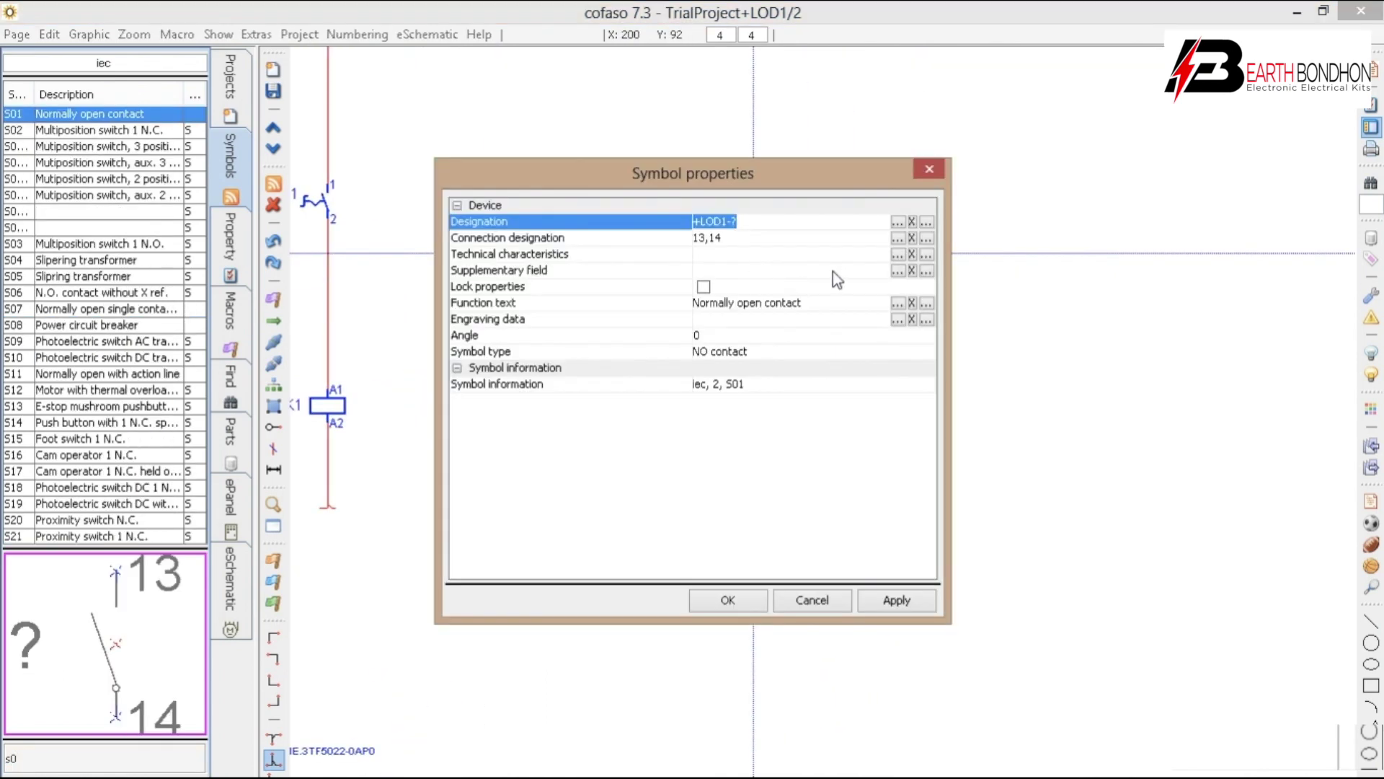
{"action": "left_click", "coordinate": [896, 222]}
{"action": "left_click", "coordinate": [508, 278]}
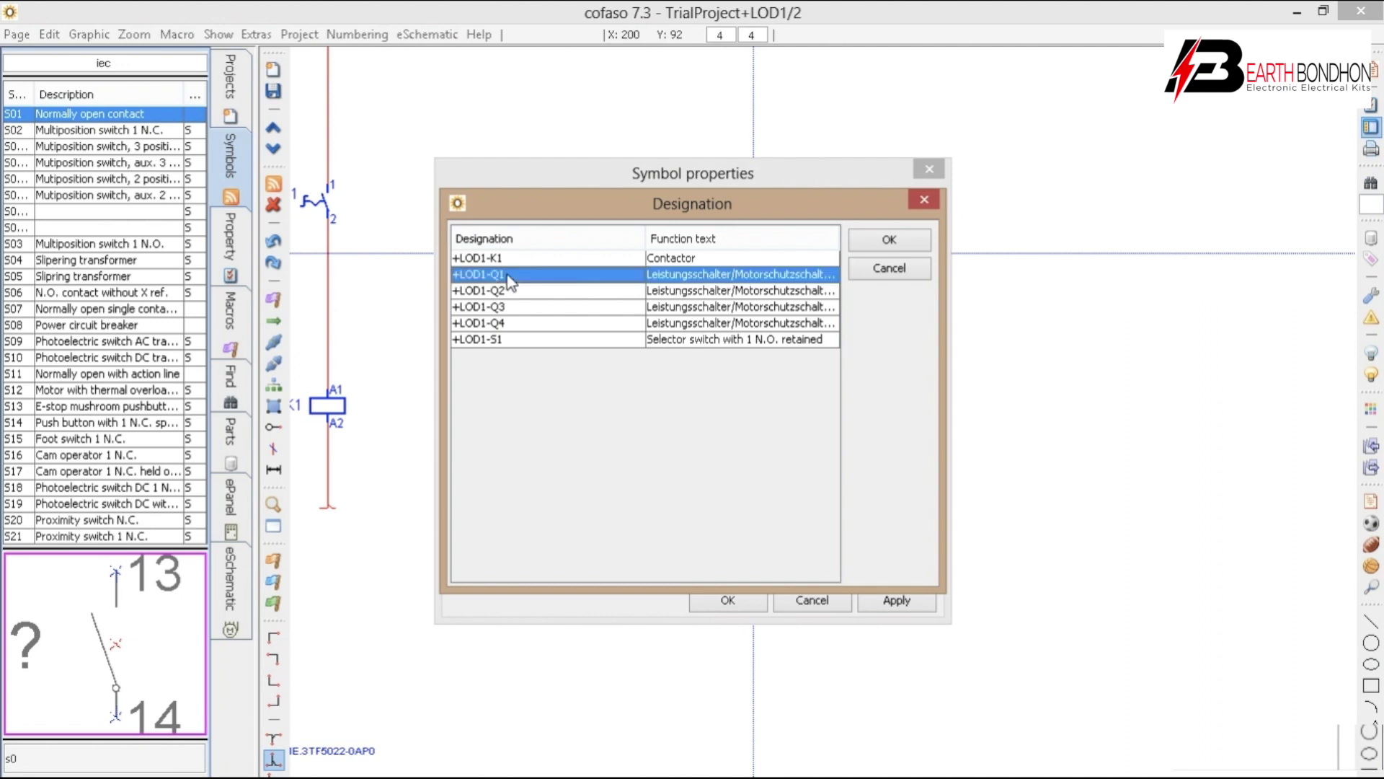
{"action": "left_click", "coordinate": [892, 245]}
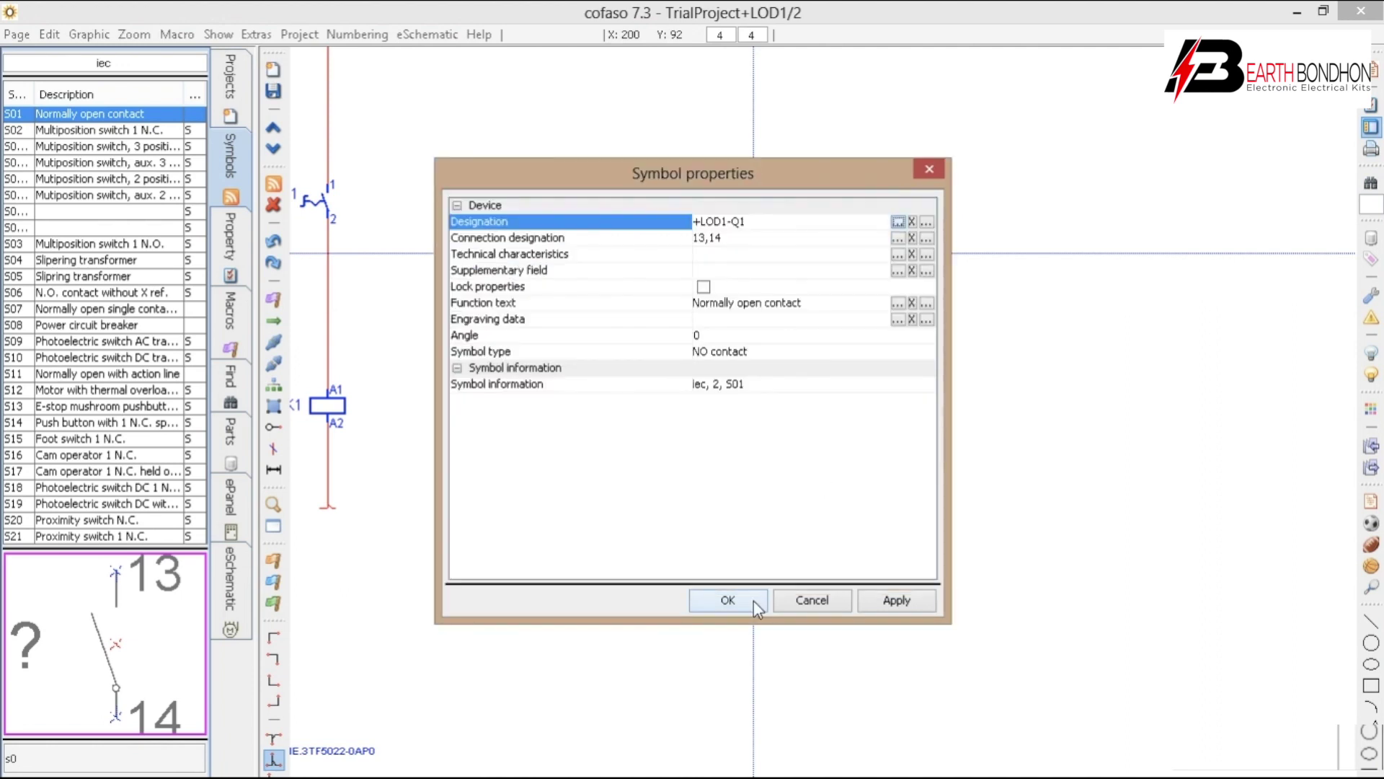
{"action": "left_click", "coordinate": [727, 599]}
Place normally closed contact O01 from the iec library on page 2 at X 216, Y 92, with designation +LOD1-Q1.
{"action": "left_click", "coordinate": [147, 754]}
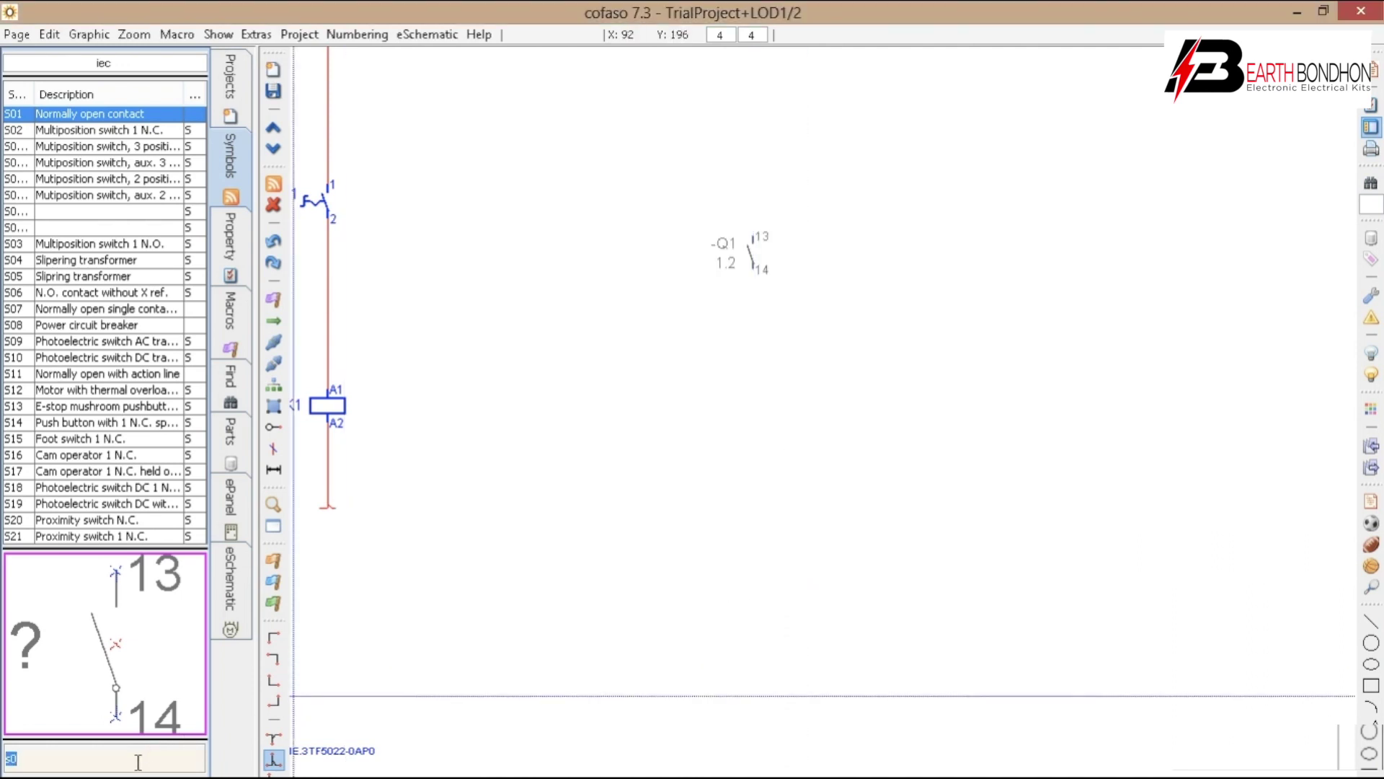
{"action": "key", "text": "BackSpace"}
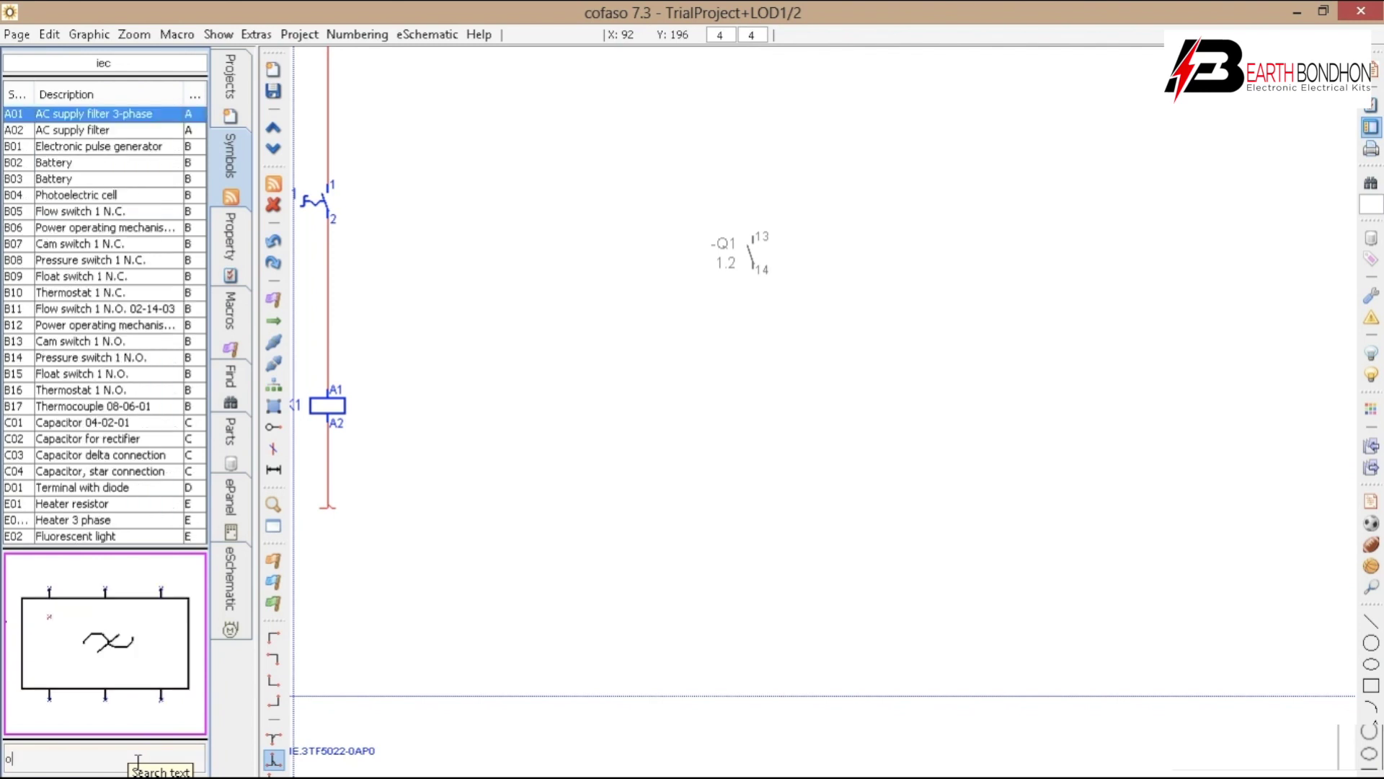
{"action": "type", "text": "01"}
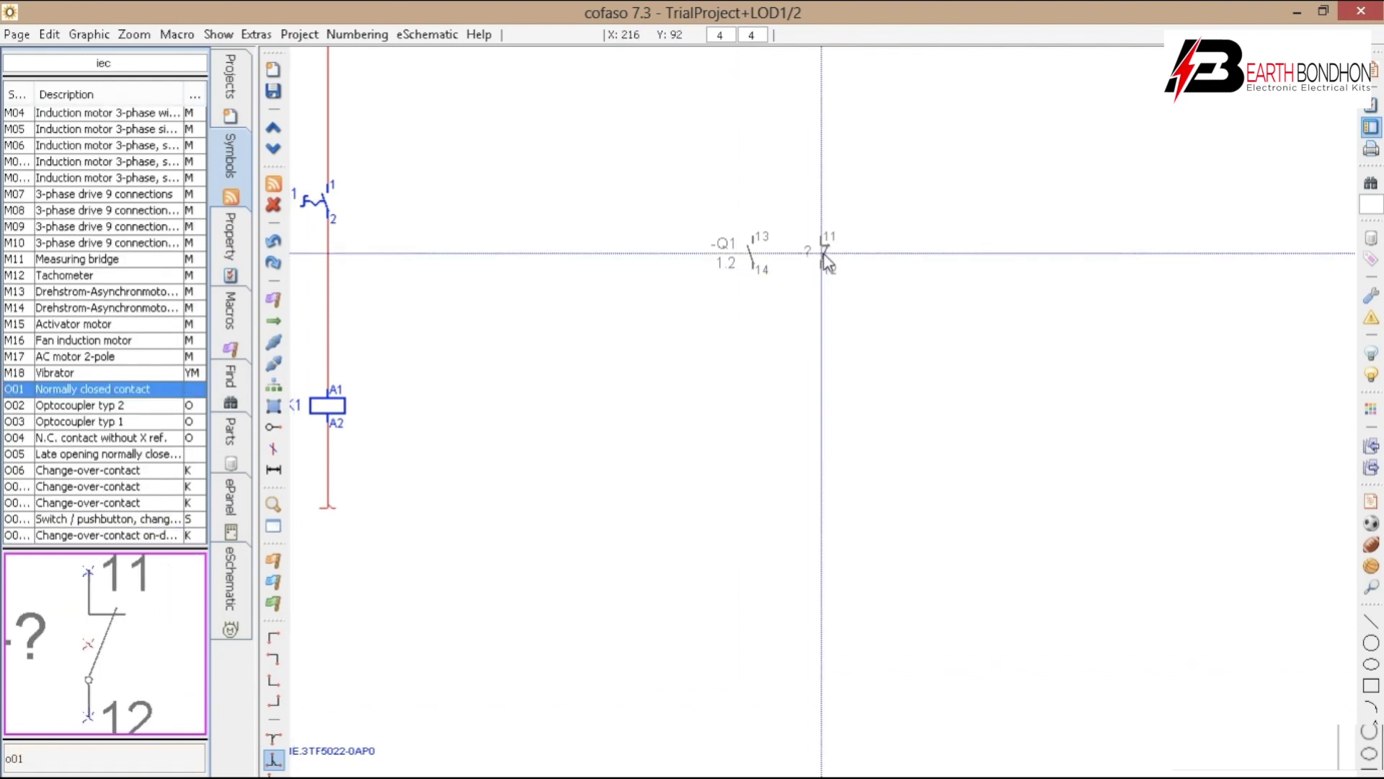
{"action": "scroll", "coordinate": [822, 252], "scroll_direction": "up", "scroll_amount": 1}
{"action": "left_click", "coordinate": [827, 269]}
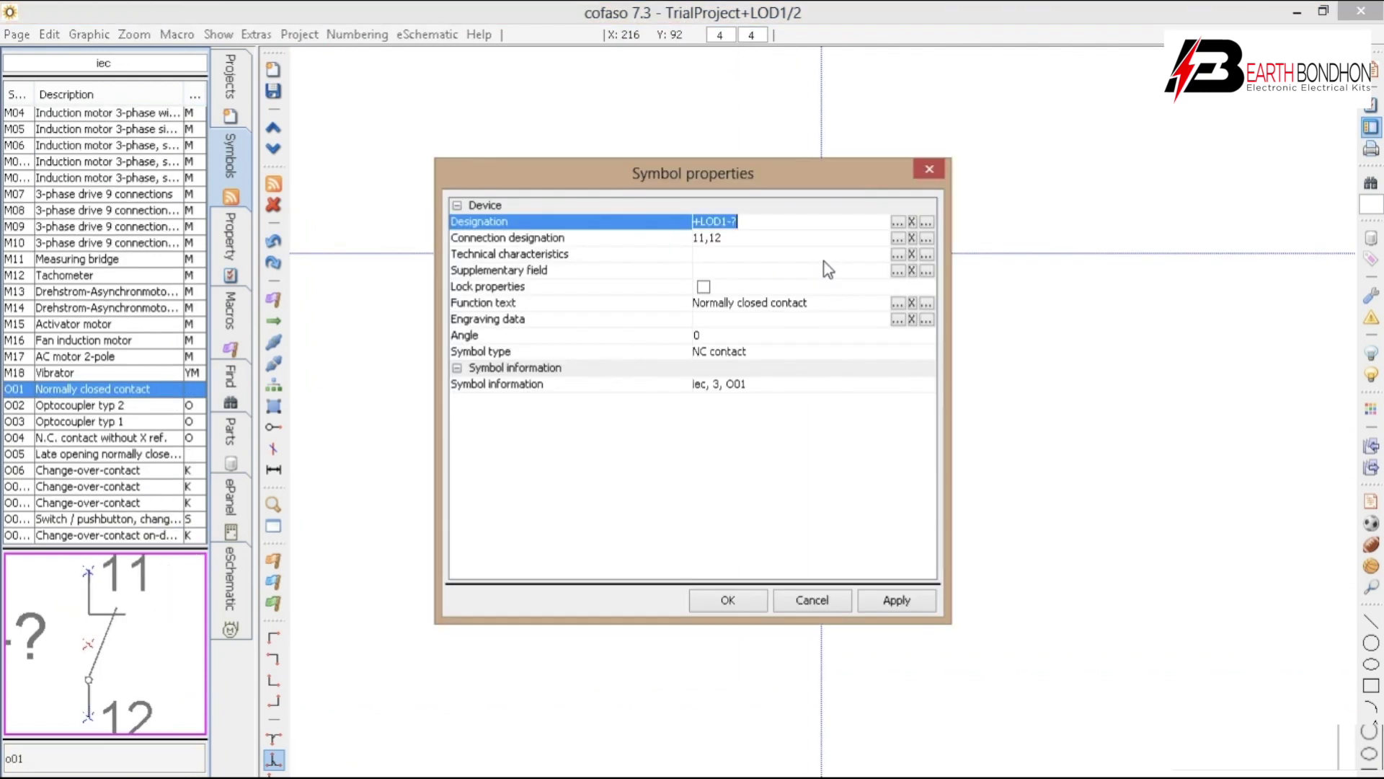
{"action": "left_click", "coordinate": [897, 223]}
{"action": "left_click", "coordinate": [491, 277]}
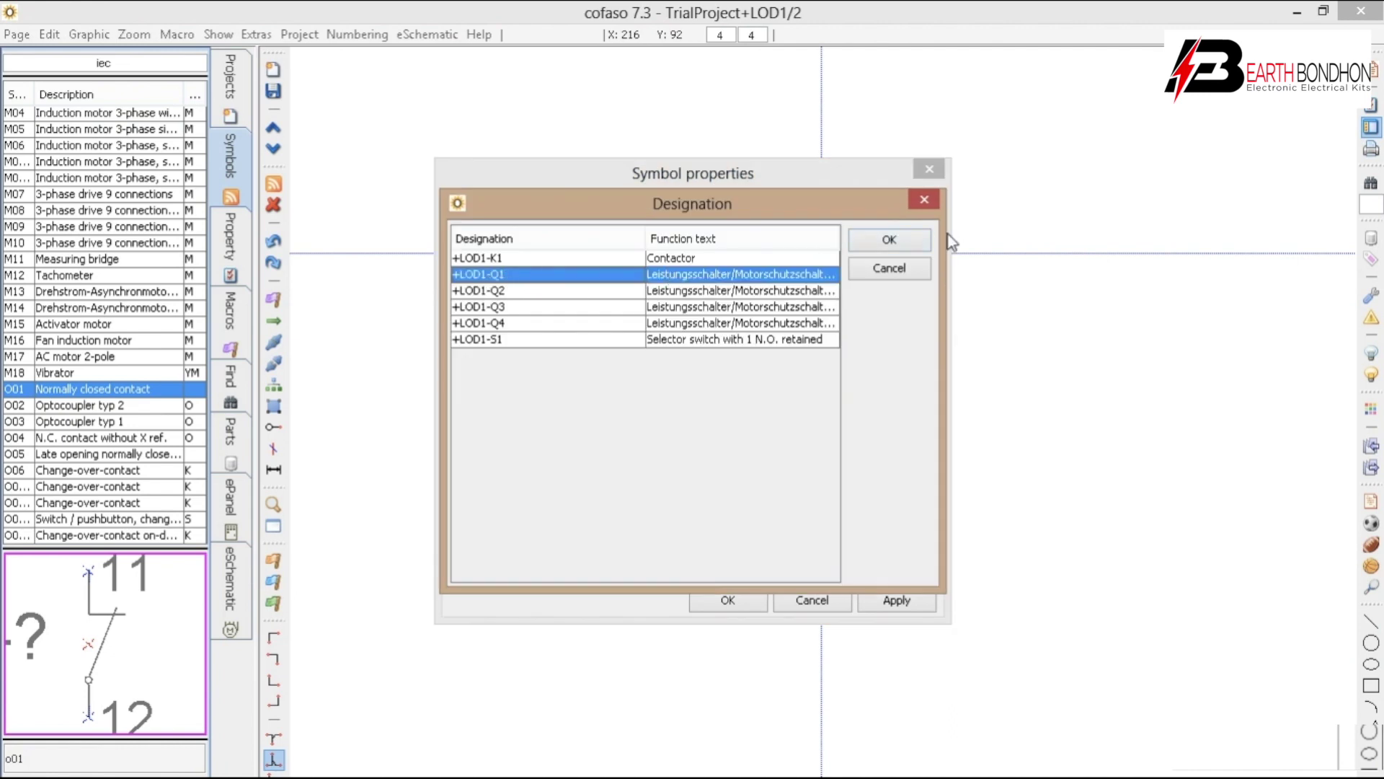
{"action": "left_click", "coordinate": [905, 243]}
{"action": "left_click", "coordinate": [726, 601]}
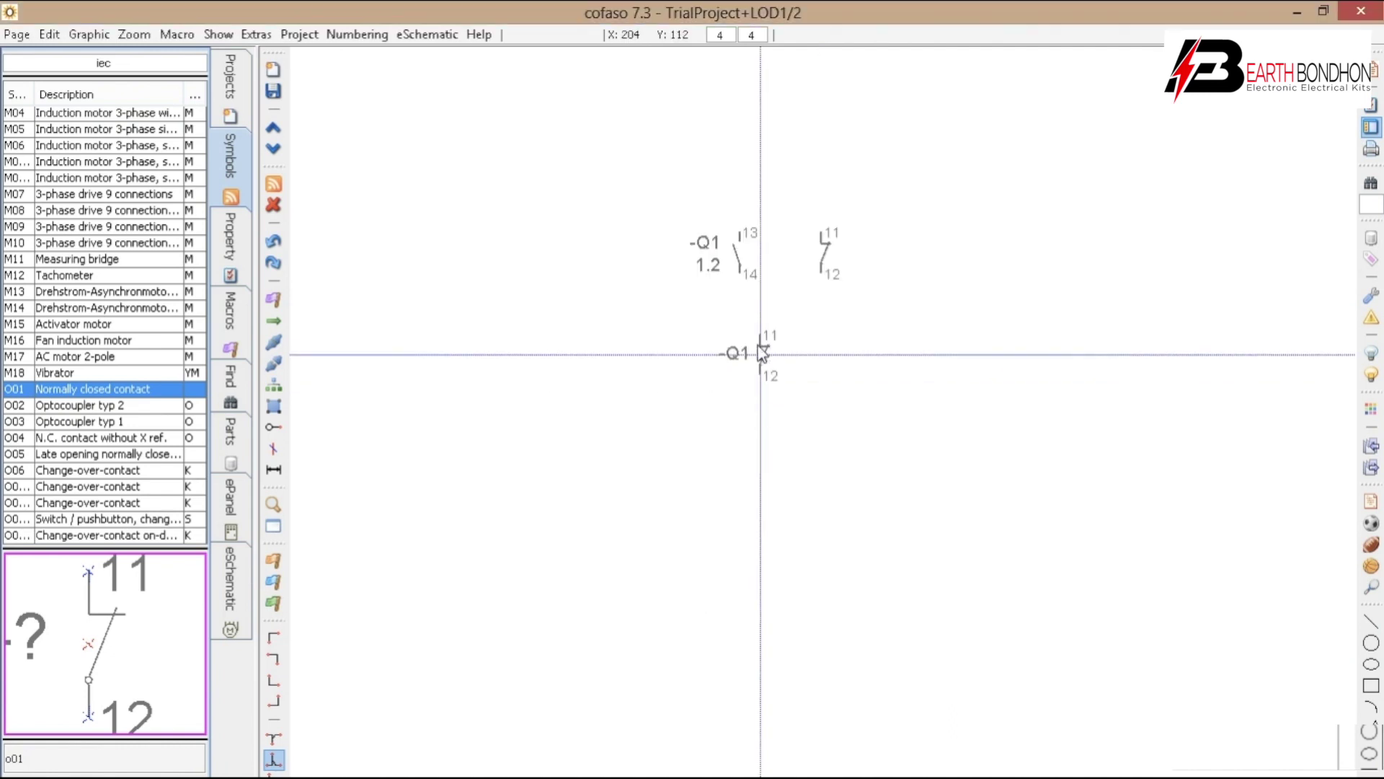
Save page 2 and follow the Q1 contact's cross-reference to page 1 to examine the auxiliary contact references beside breaker Q1.
{"action": "double_click", "coordinate": [739, 254]}
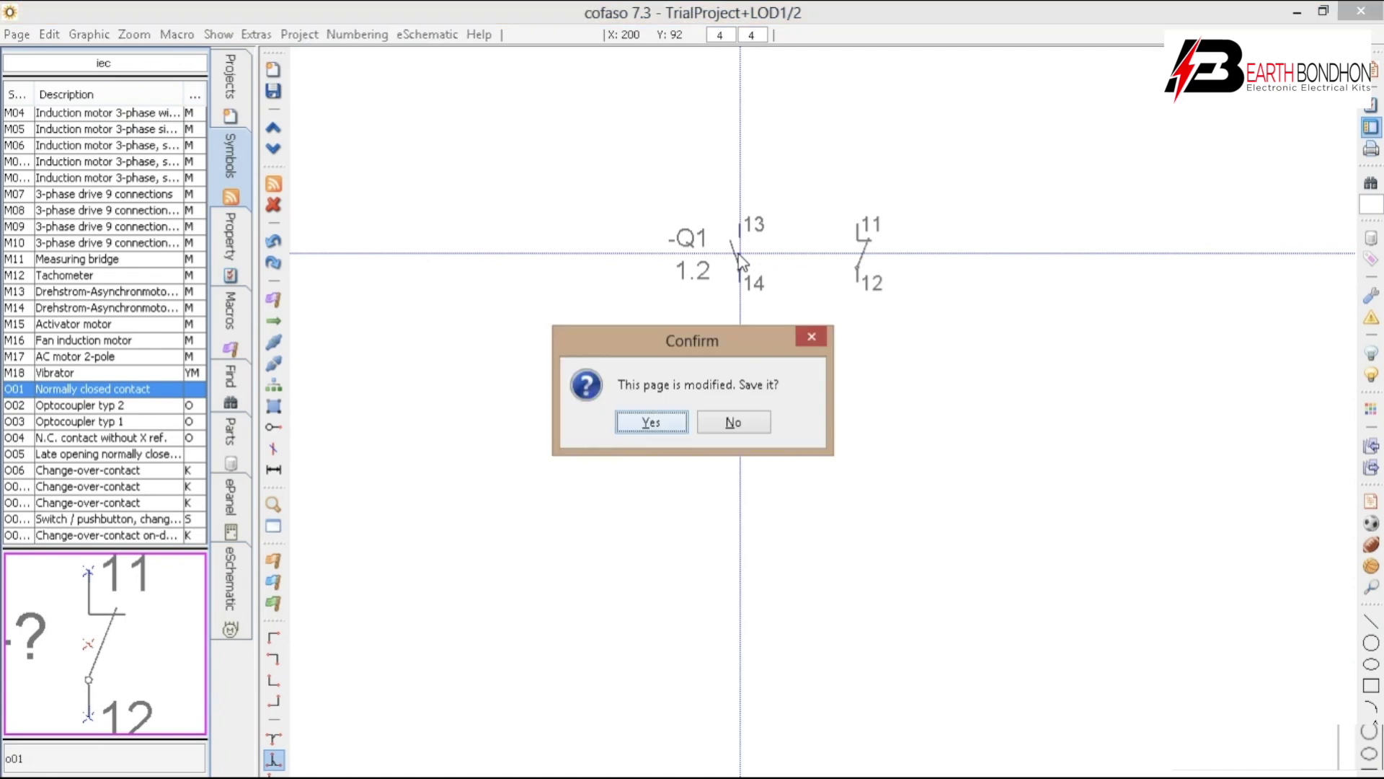
{"action": "left_click", "coordinate": [659, 423]}
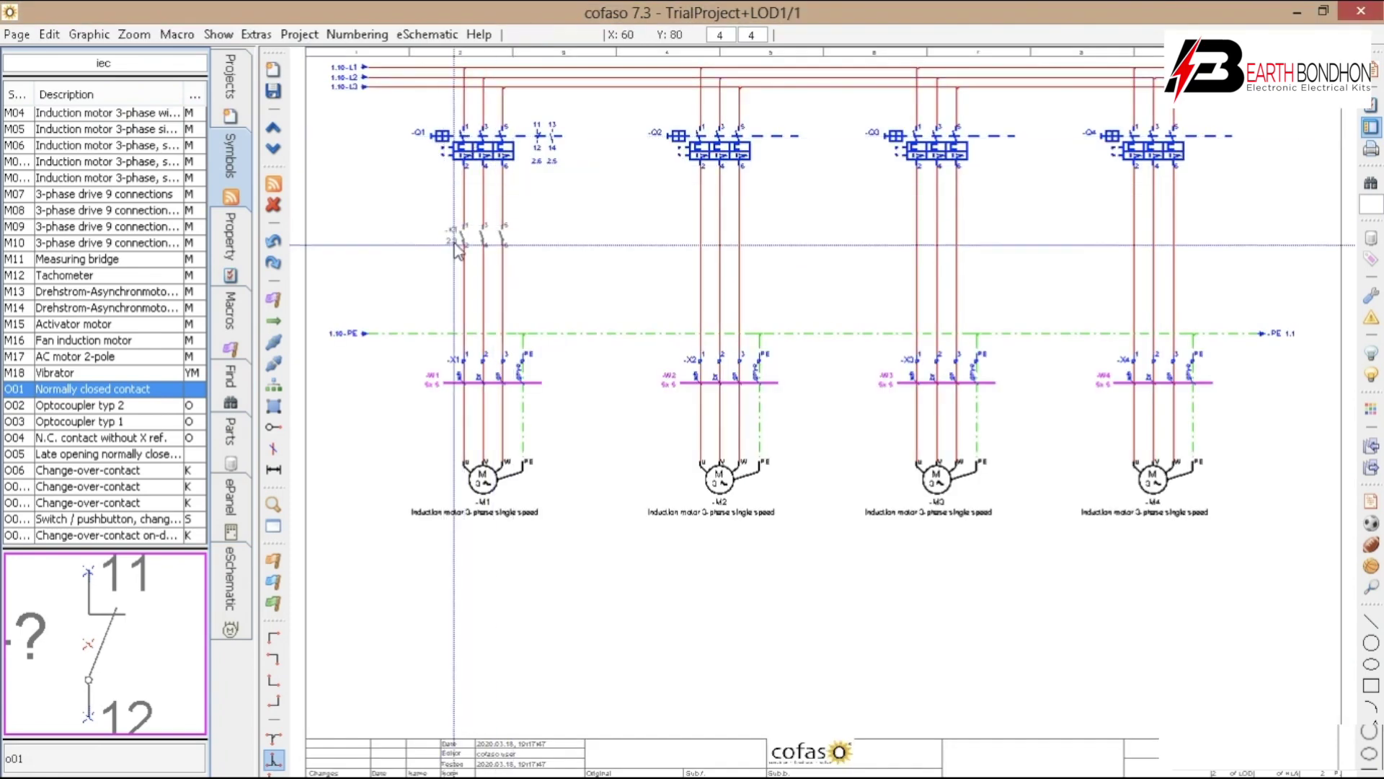
{"action": "scroll", "coordinate": [537, 166], "scroll_direction": "up", "scroll_amount": 2}
{"action": "scroll", "coordinate": [534, 158], "scroll_direction": "up", "scroll_amount": 3}
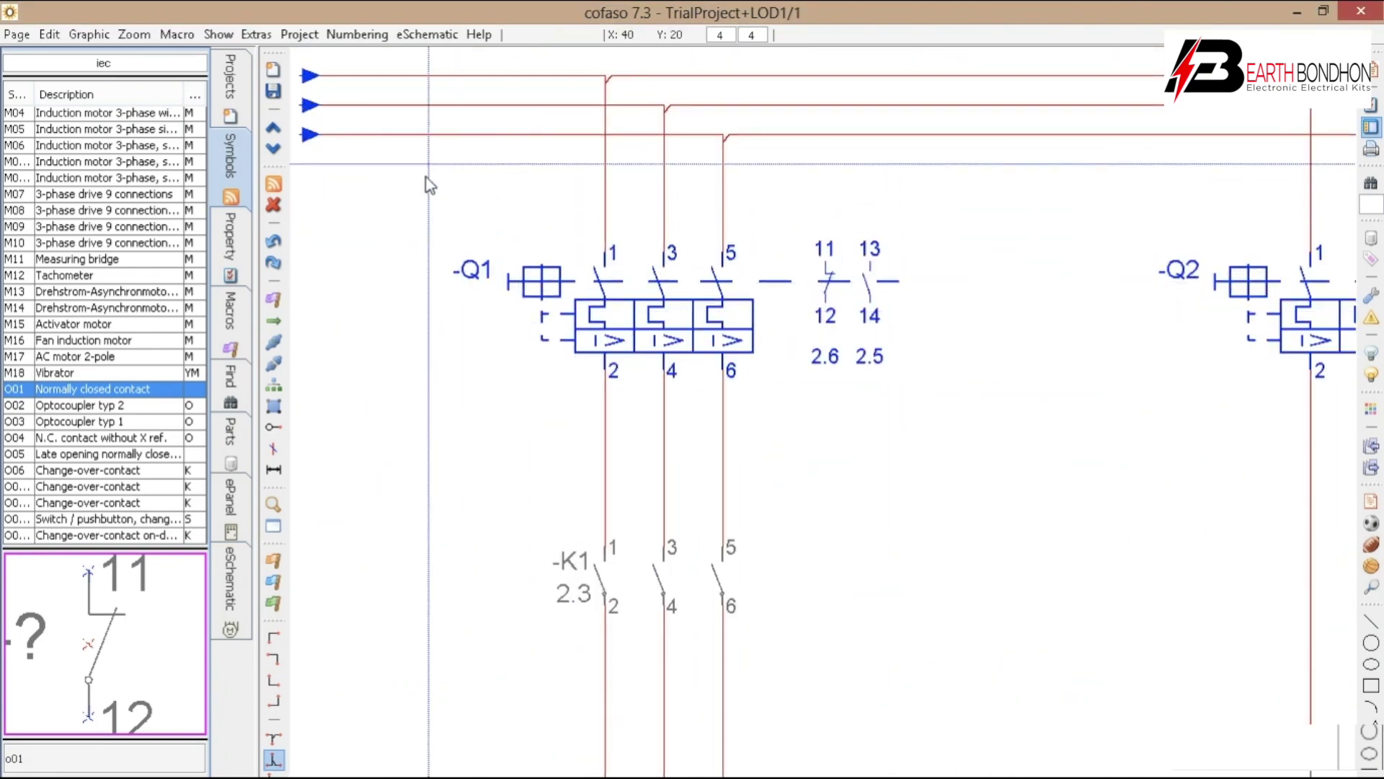
{"action": "left_click_drag", "start_coordinate": [398, 194], "coordinate": [1008, 439]}
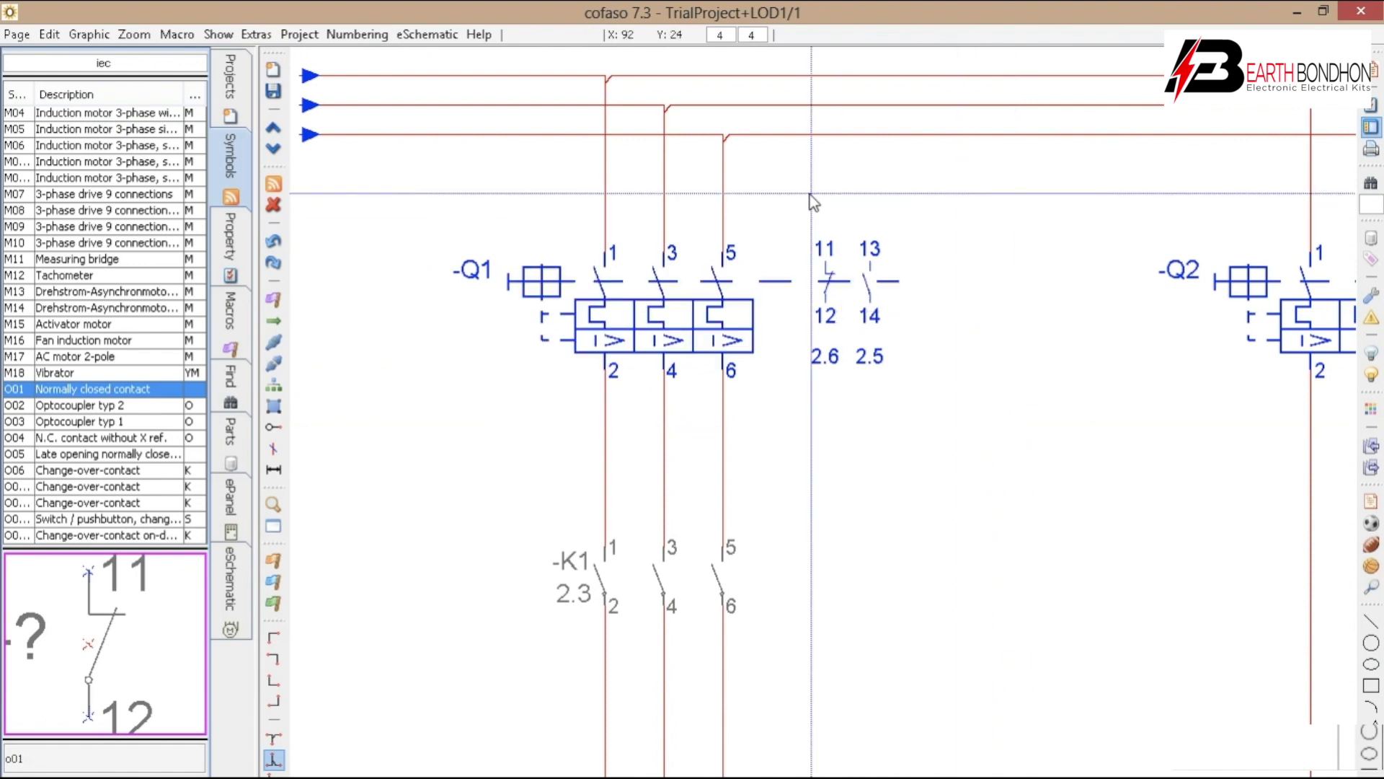
{"action": "left_click_drag", "start_coordinate": [782, 193], "coordinate": [953, 426]}
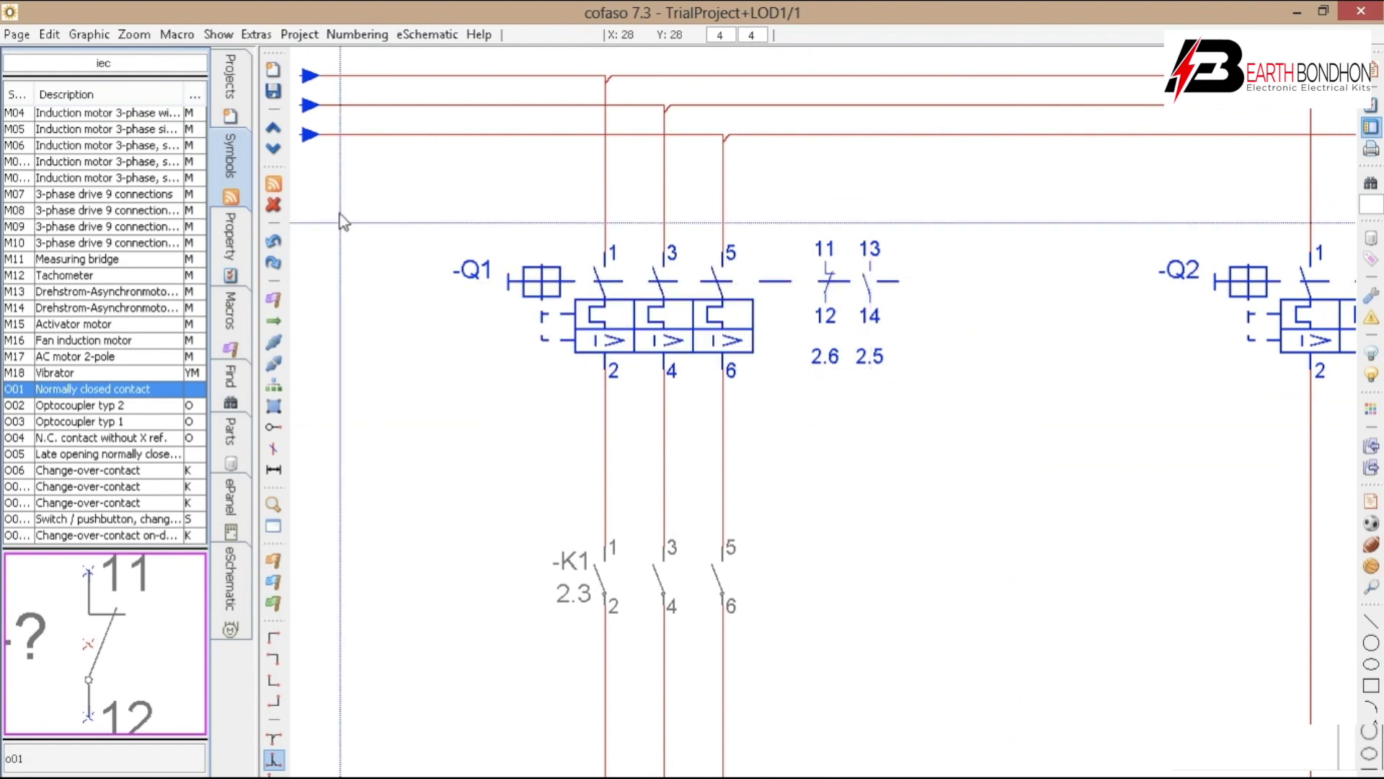